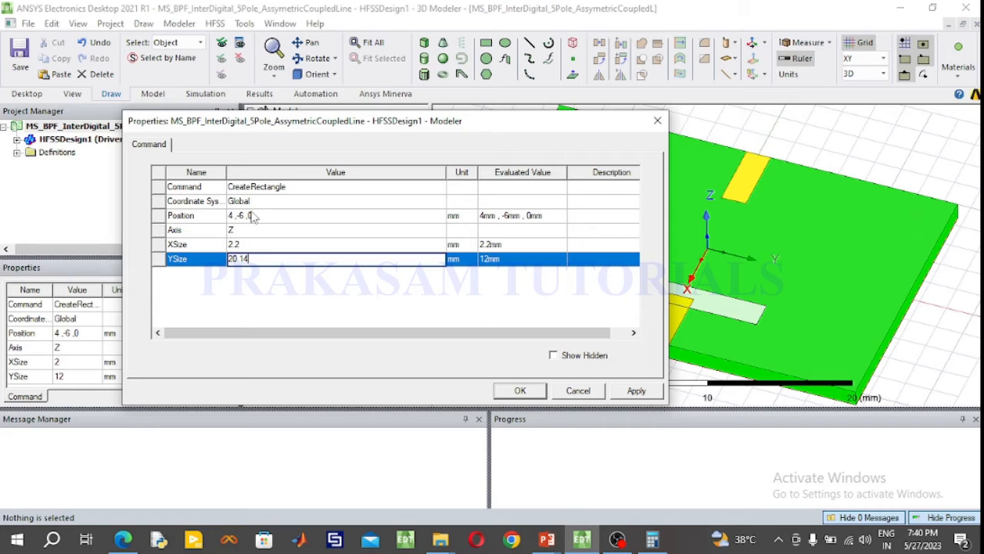
# Set the first resonator rectangle's position to 2.9, -20.14/2, 0 mm.
pyautogui.click(232, 216)
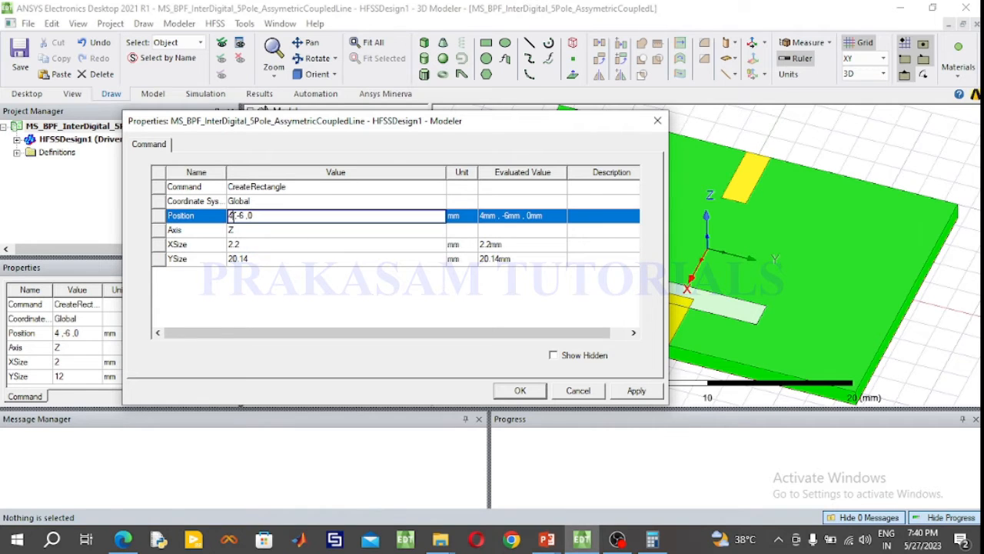
pyautogui.write('2.9')
pyautogui.click(531, 392)
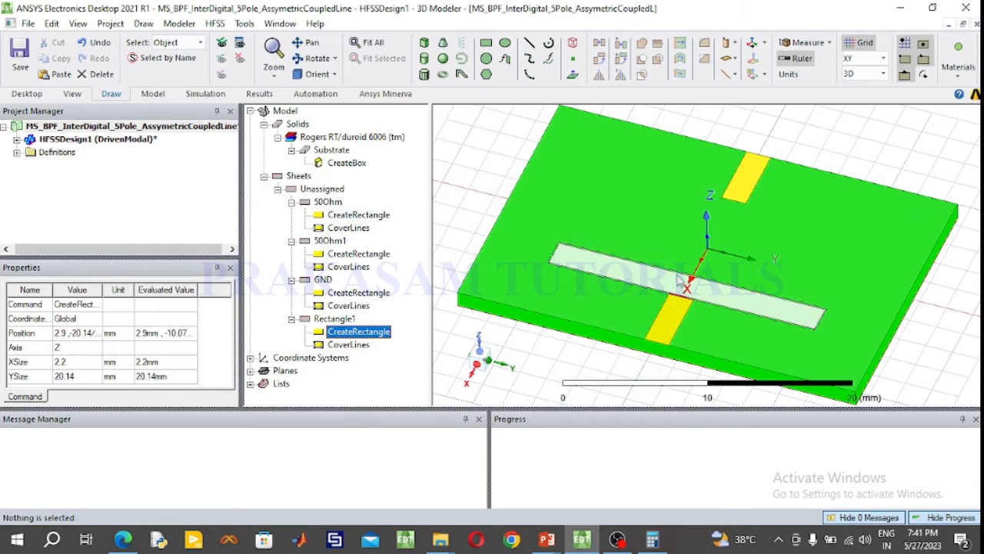
# Change the color of Rectangle1 to yellow (255, 255, 0).
pyautogui.doubleClick(337, 318)
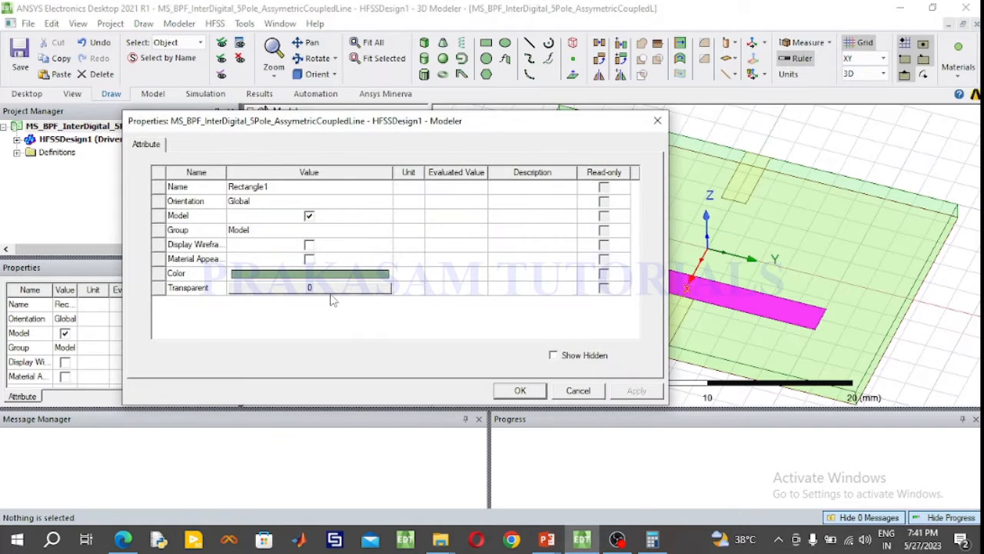
pyautogui.click(330, 282)
pyautogui.click(330, 285)
pyautogui.click(267, 199)
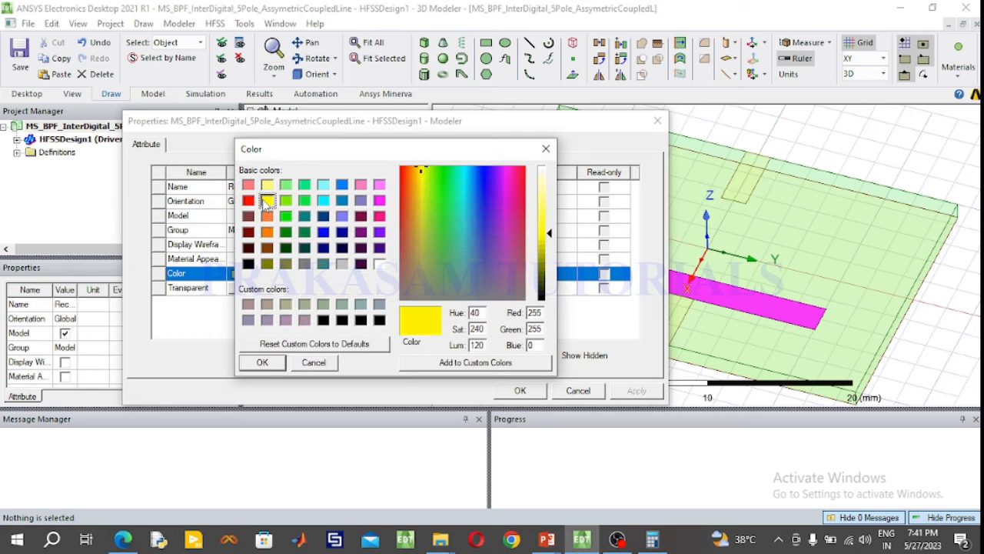
pyautogui.click(262, 363)
pyautogui.click(520, 390)
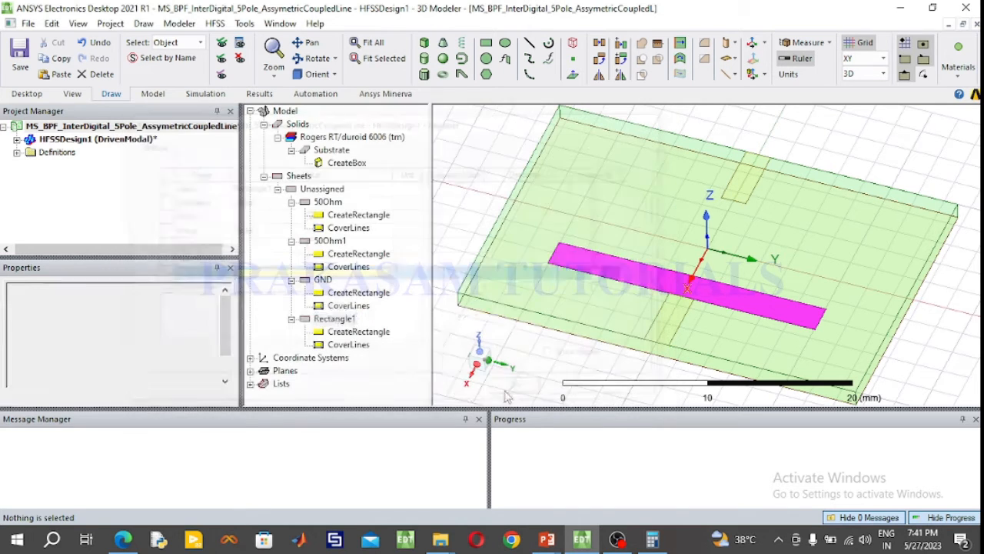
pyautogui.click(466, 246)
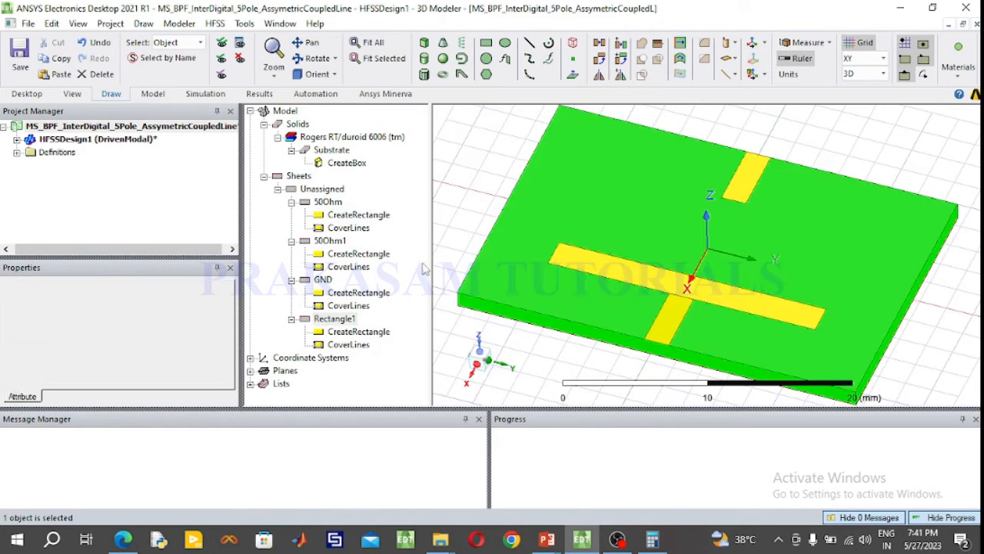
# Duplicate the Rectangle1 sheet by copying and pasting it.
pyautogui.click(343, 318)
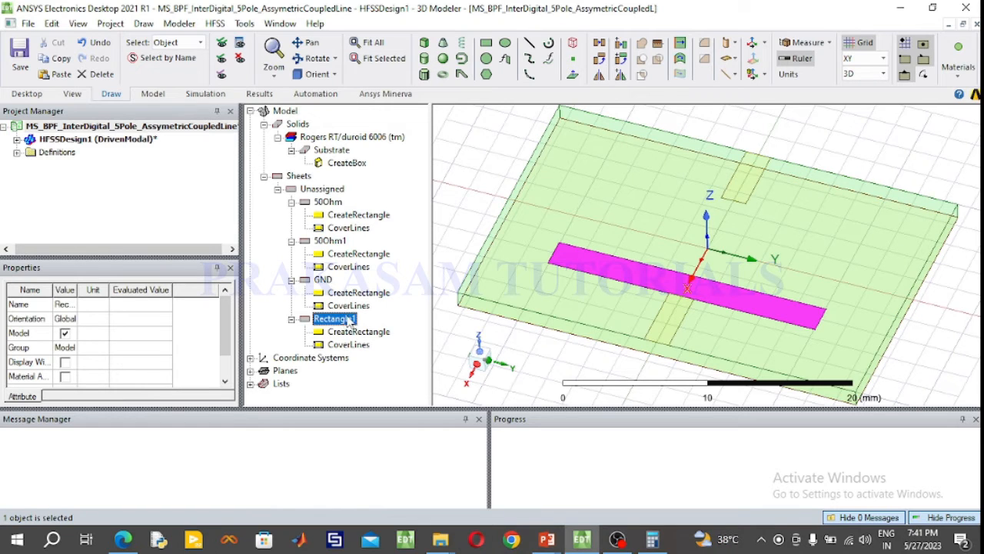
pyautogui.hotkey('ctrl', 'c')
pyautogui.hotkey('ctrl', 'v')
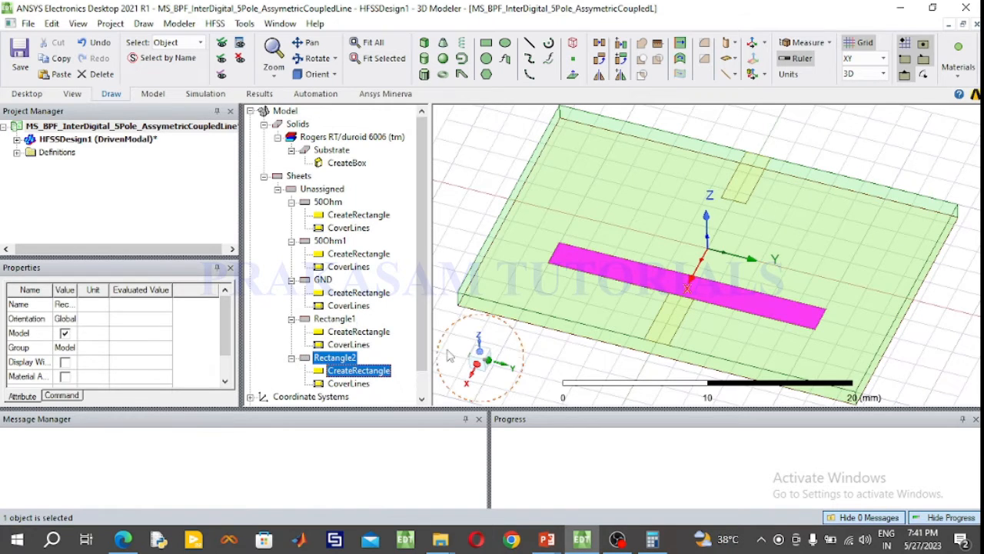
# Set the pasted rectangle's position to -2.9, -20.14/2, 0 mm.
pyautogui.doubleClick(356, 371)
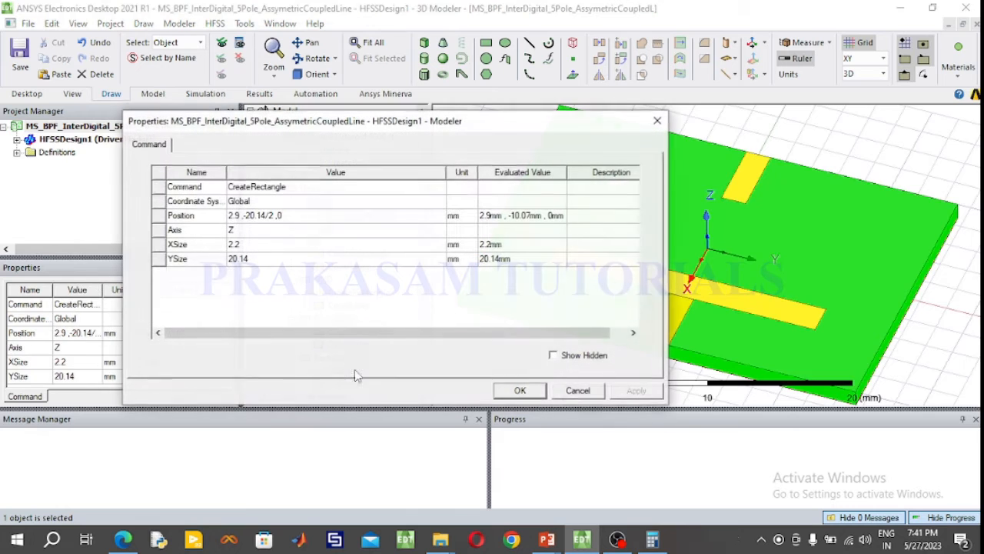
pyautogui.click(230, 219)
pyautogui.click(226, 218)
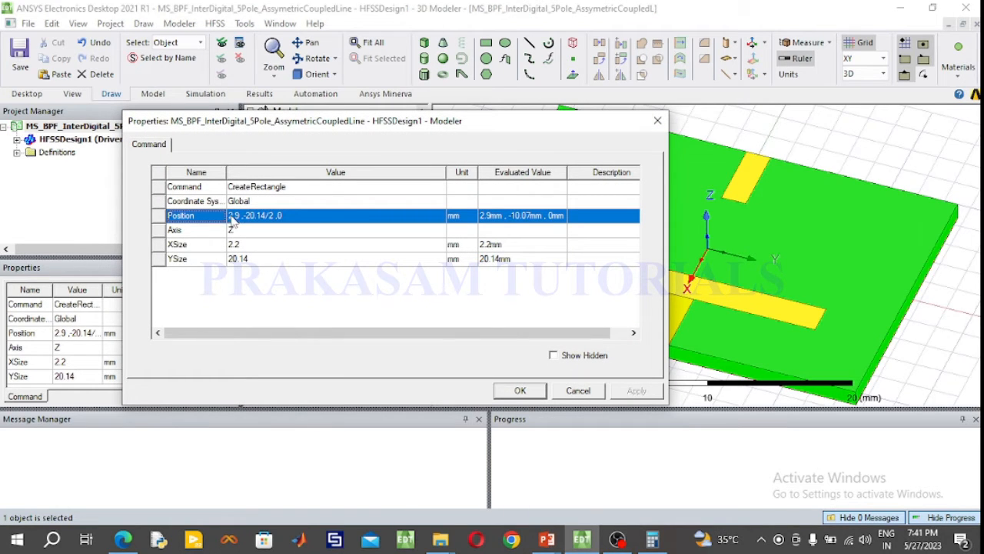
pyautogui.click(230, 218)
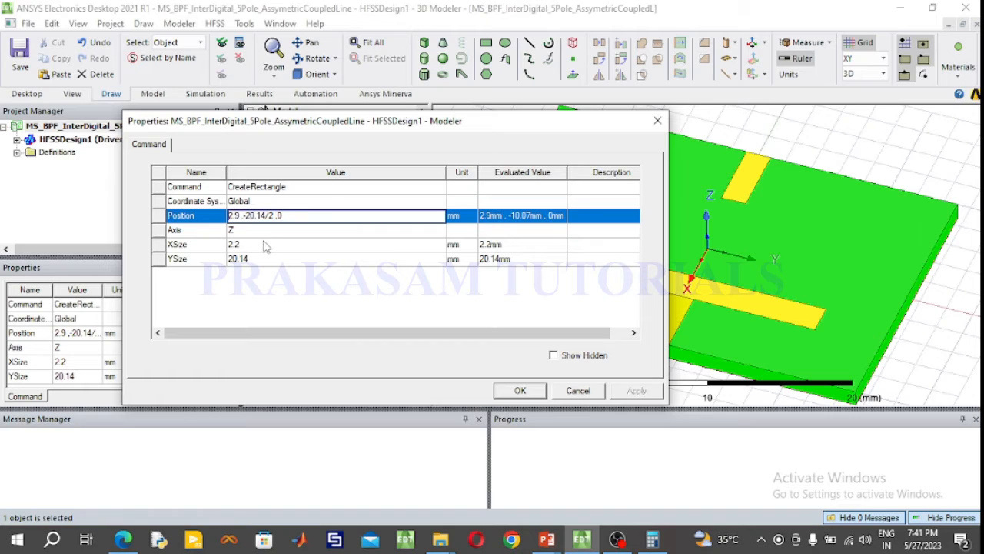
pyautogui.write('-')
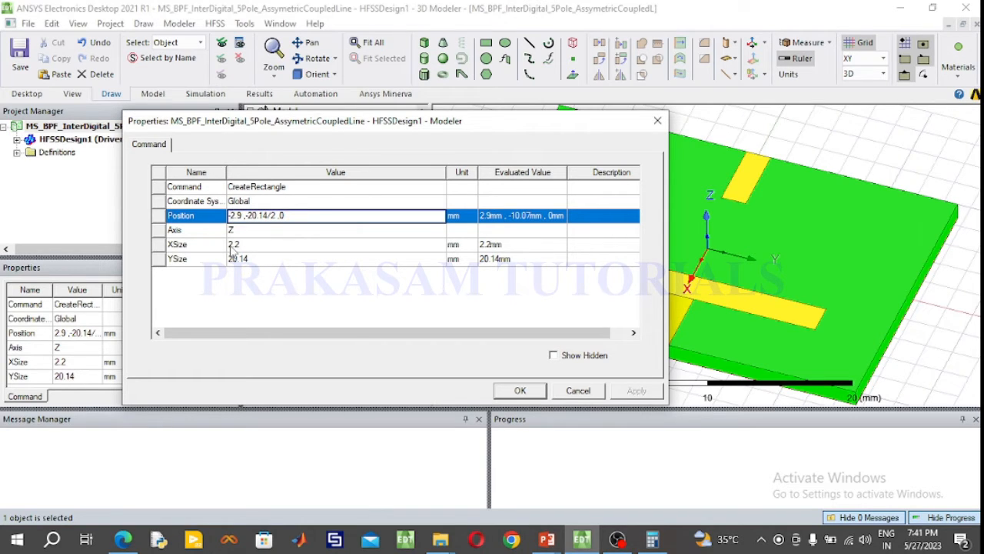
pyautogui.click(517, 391)
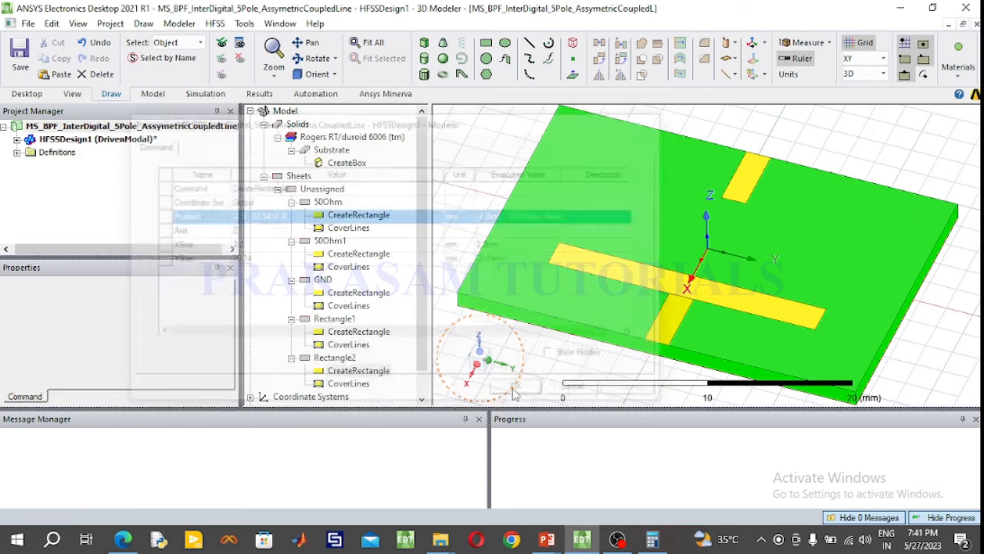
# Set the XSize of Rectangle2 to -2.2 mm.
pyautogui.doubleClick(360, 370)
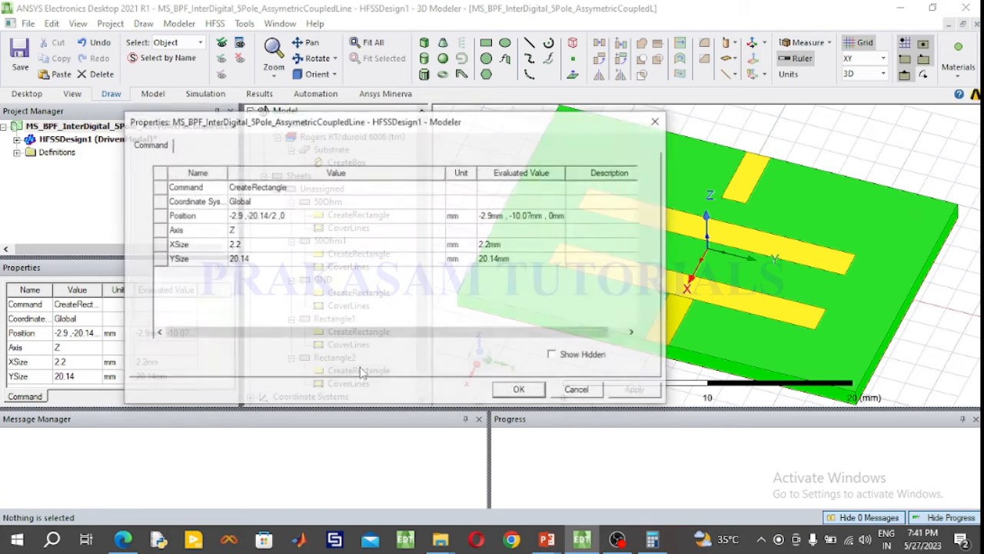
pyautogui.click(232, 244)
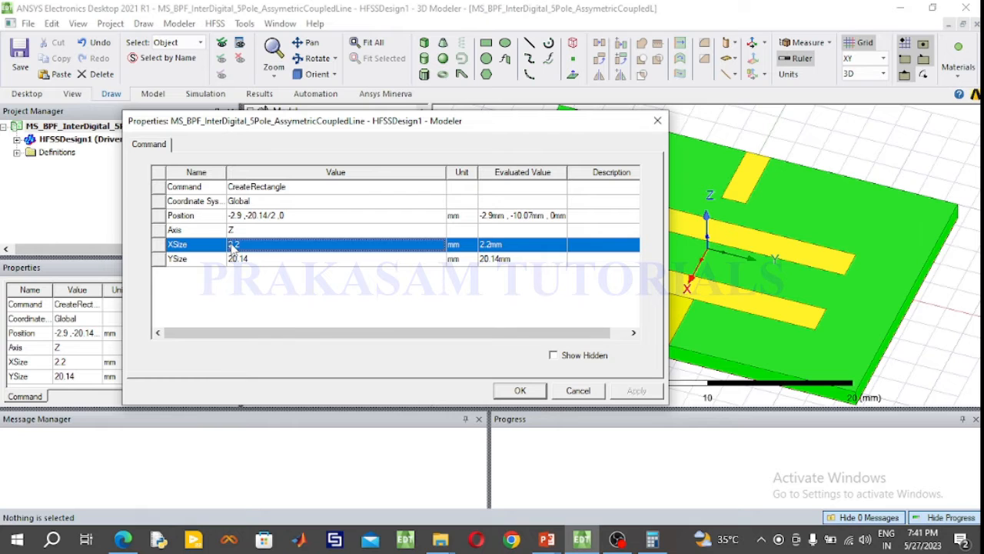
pyautogui.click(233, 244)
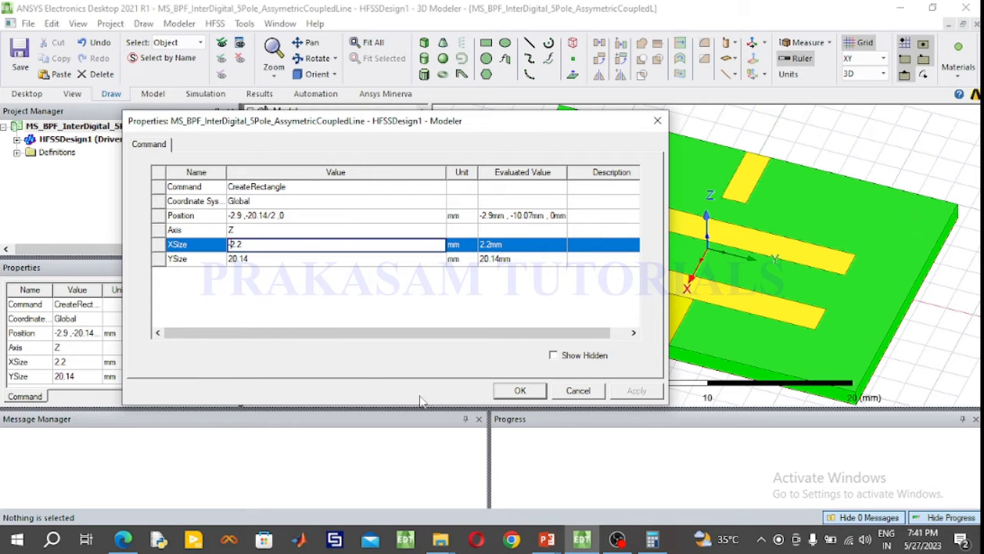
pyautogui.click(518, 391)
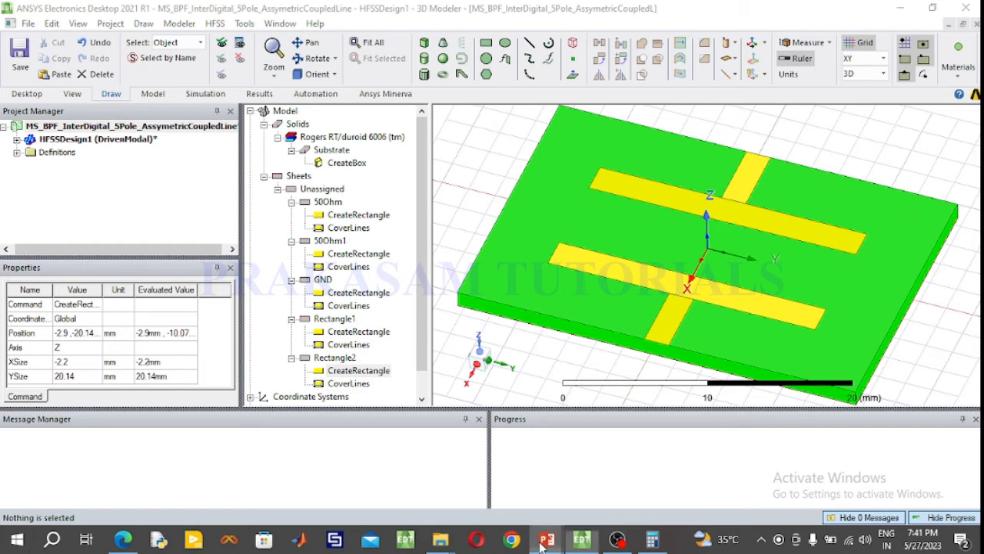
# Switch to the PowerPoint slides to check the filter layout and the second resonator's dimensions, and return to ANSYS Electronics Desktop.
pyautogui.moveTo(546, 538)
pyautogui.click(591, 491)
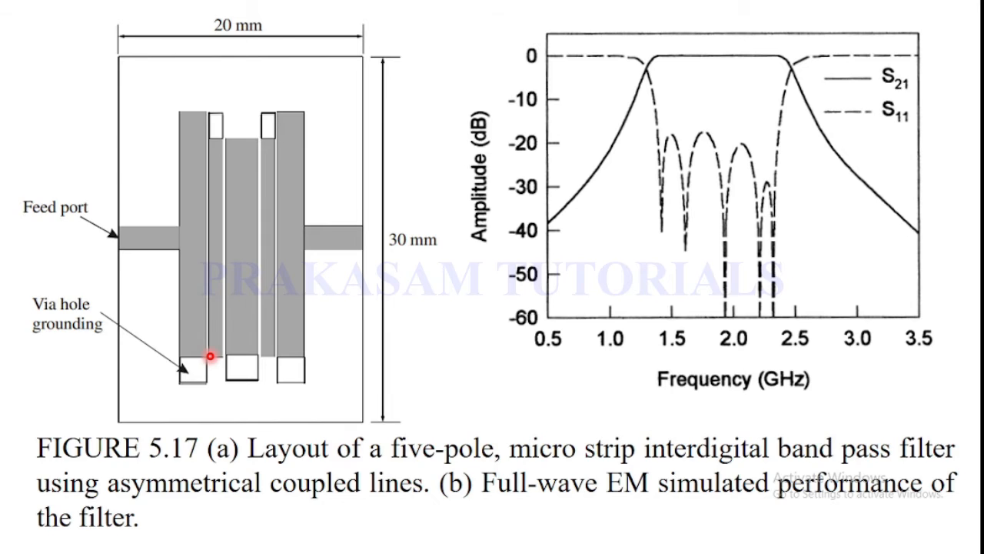
pyautogui.press('Left')
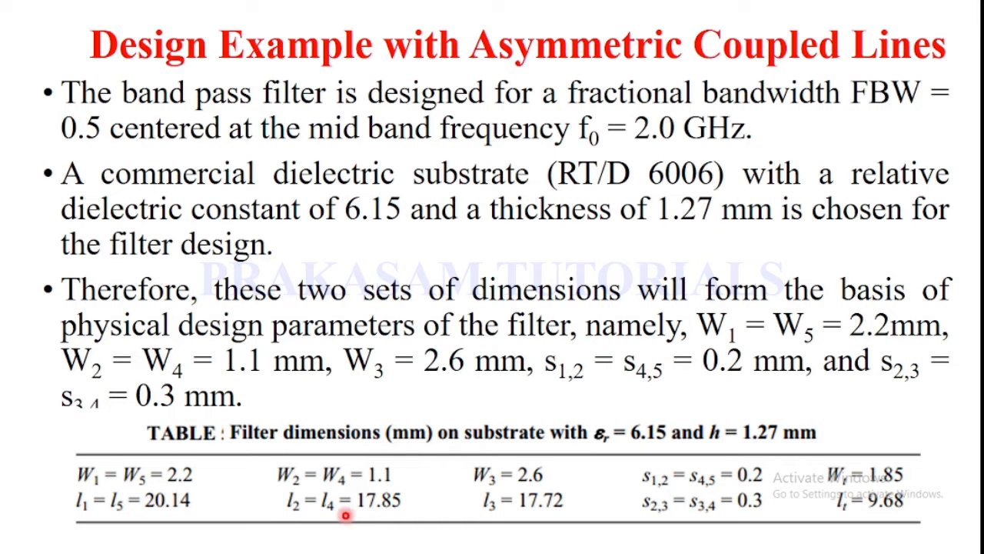
pyautogui.press('Right')
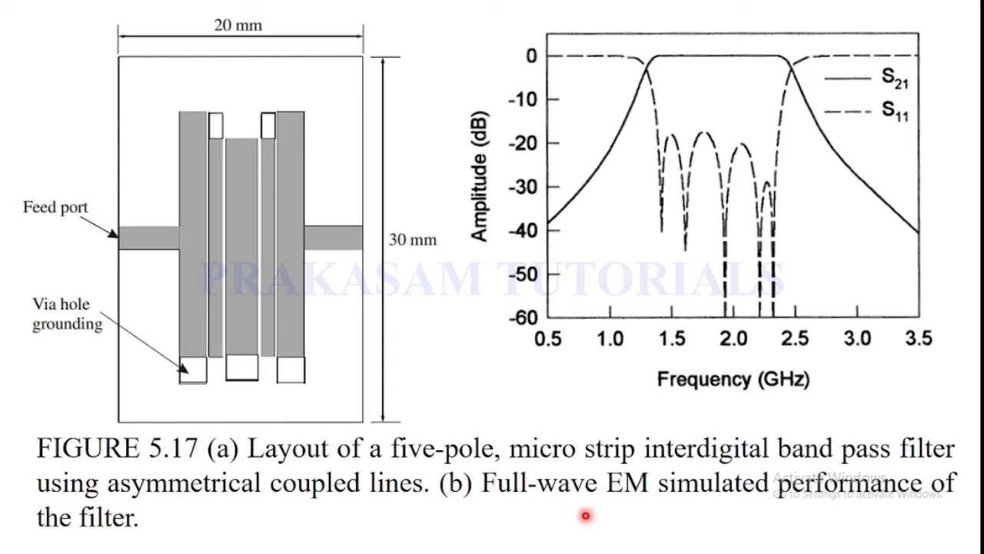
pyautogui.press('super')
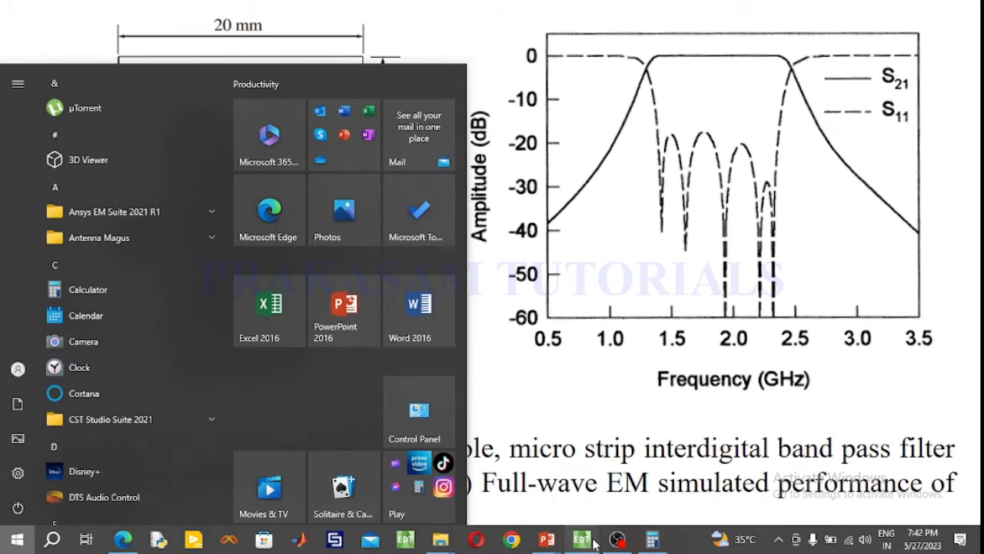
pyautogui.click(585, 536)
# Draw a rectangle about 2 mm by 18 mm on the substrate between the two long resonator strips.
pyautogui.click(486, 43)
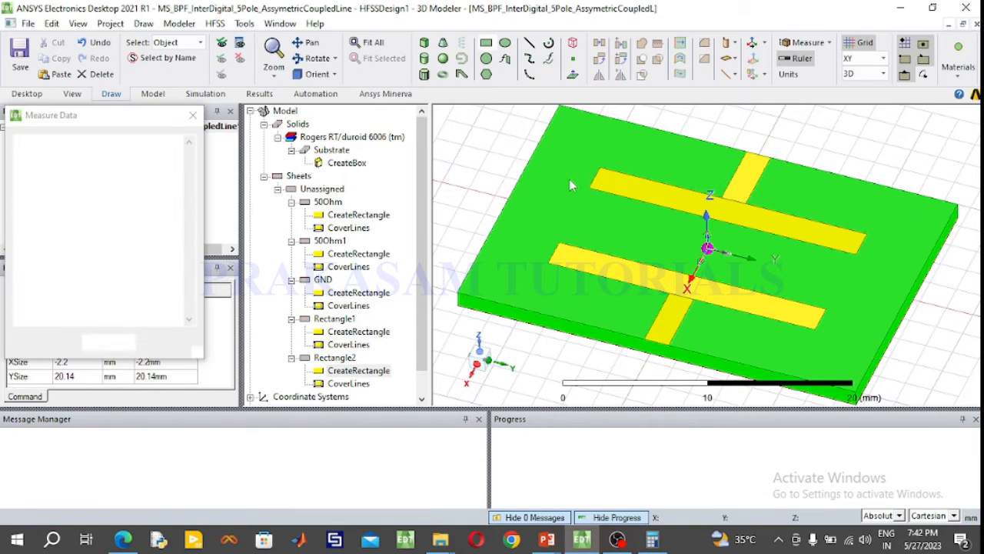
pyautogui.click(830, 304)
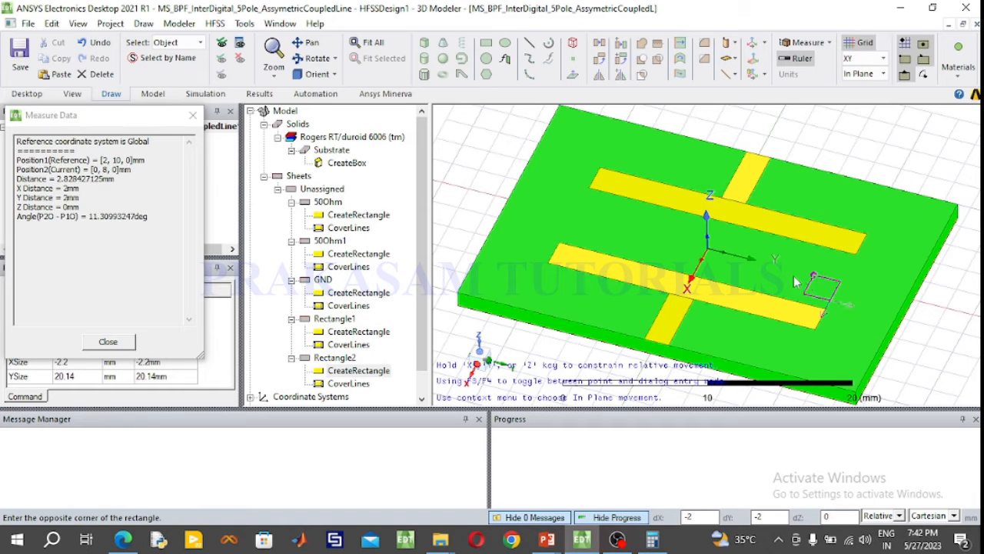
pyautogui.click(601, 225)
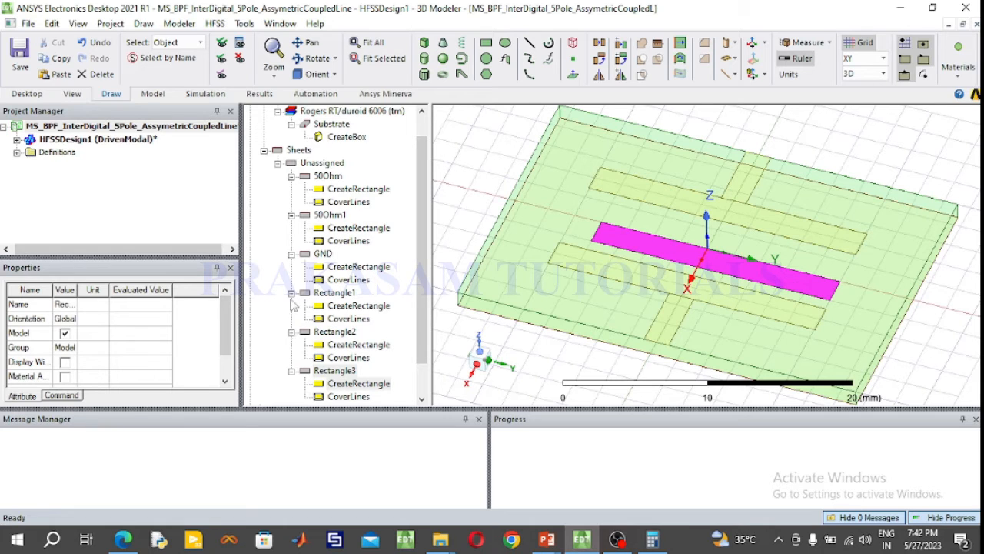
# Set Rectangle3's XSize to -1.1 mm and enter -17.85 mm as its YSize, keeping its properties open beside the model.
pyautogui.click(350, 372)
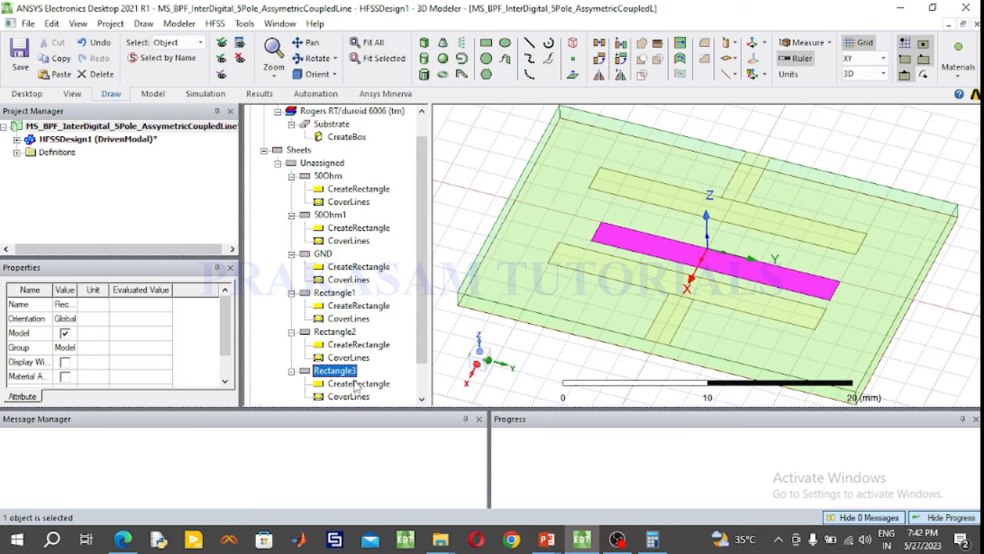
pyautogui.doubleClick(355, 383)
pyautogui.click(245, 244)
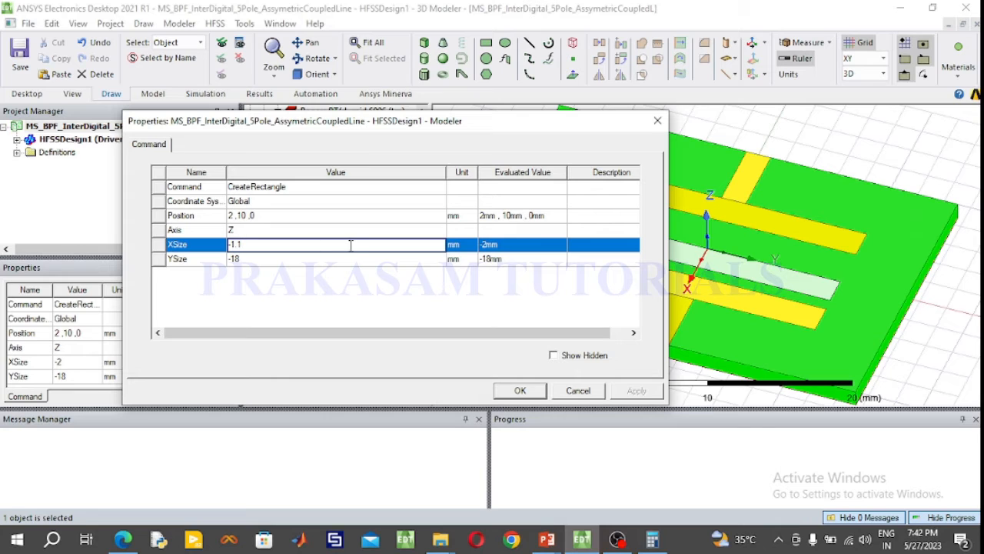
pyautogui.click(280, 259)
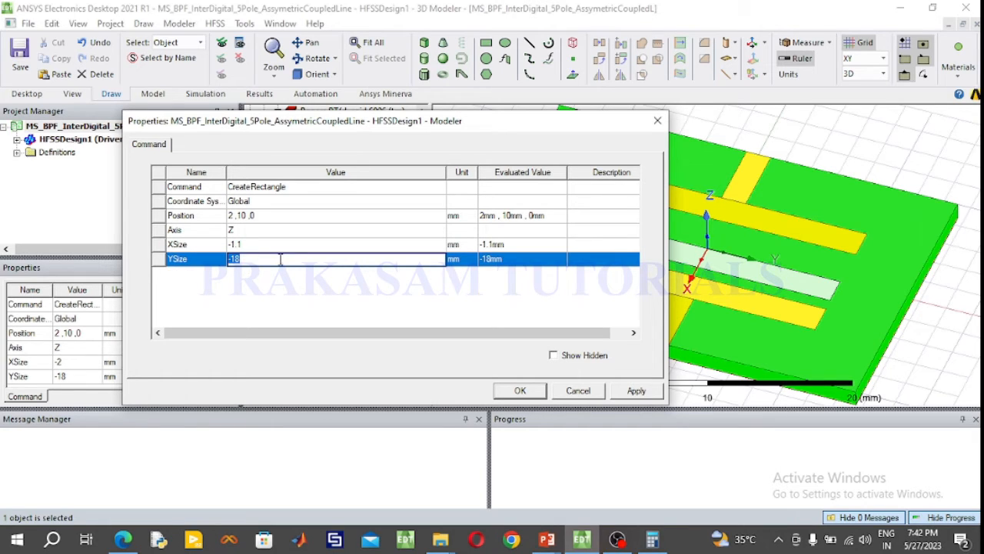
pyautogui.click(277, 260)
pyautogui.moveTo(558, 127); pyautogui.dragTo(432, 129)
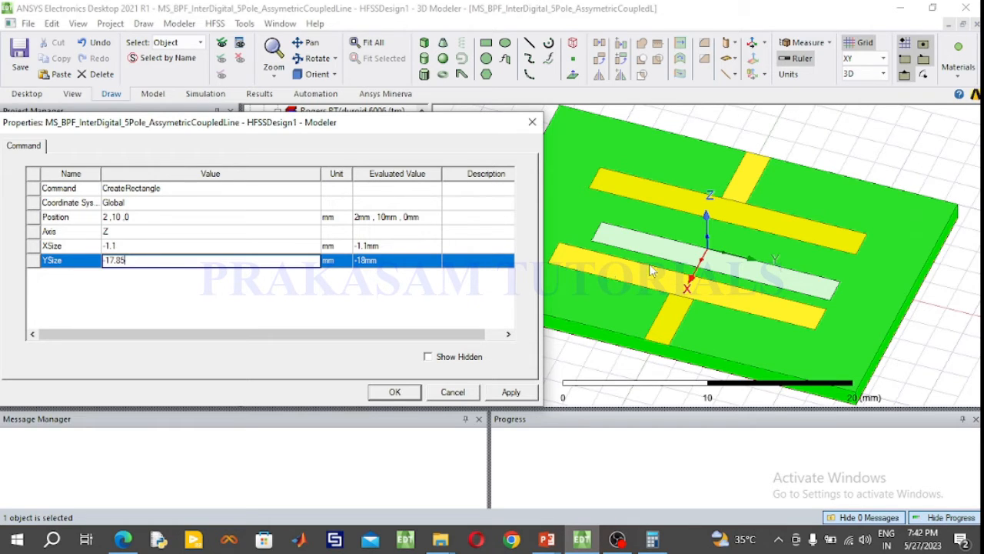
# Switch to Calculator, clear the old result and start a subtraction from 2.9.
pyautogui.click(651, 538)
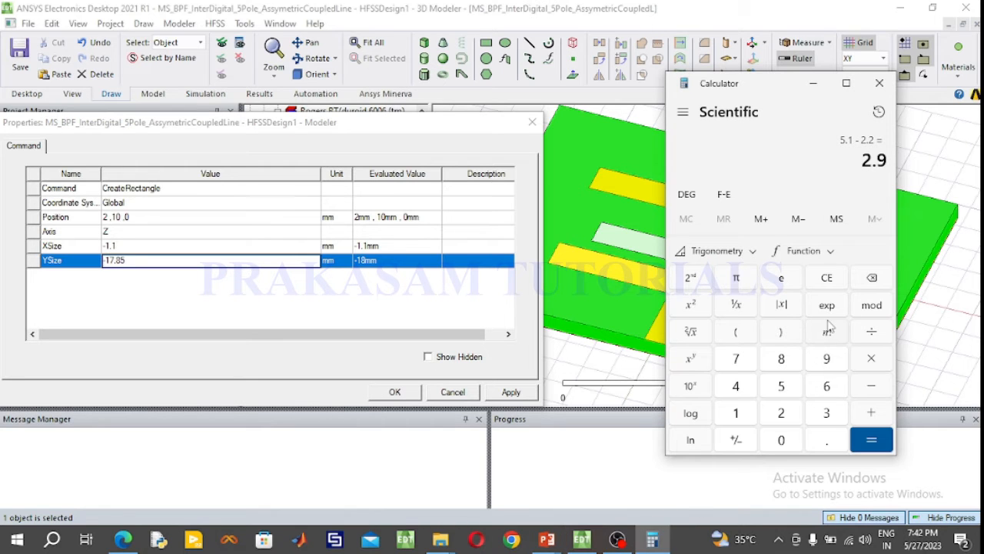
pyautogui.click(871, 438)
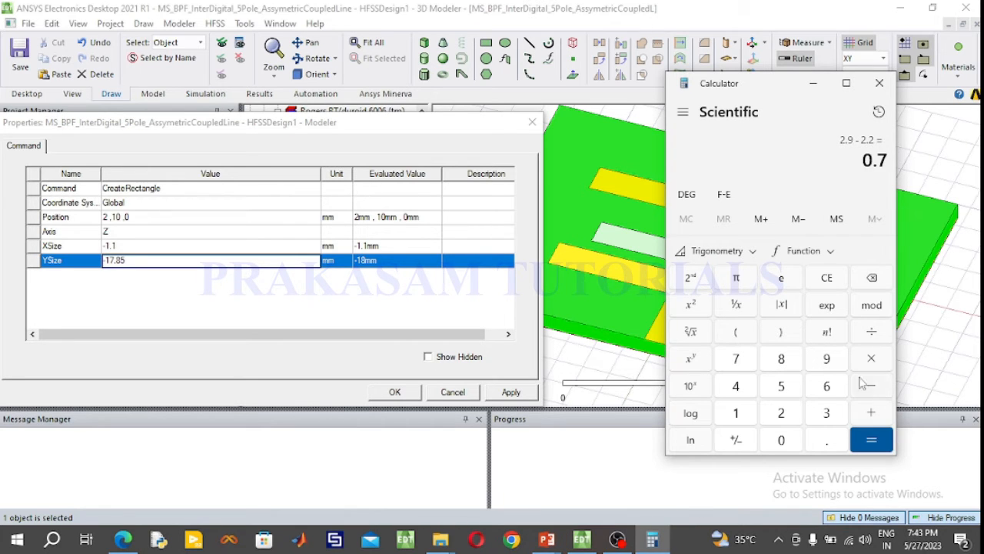
pyautogui.click(826, 278)
pyautogui.click(783, 415)
pyautogui.click(826, 442)
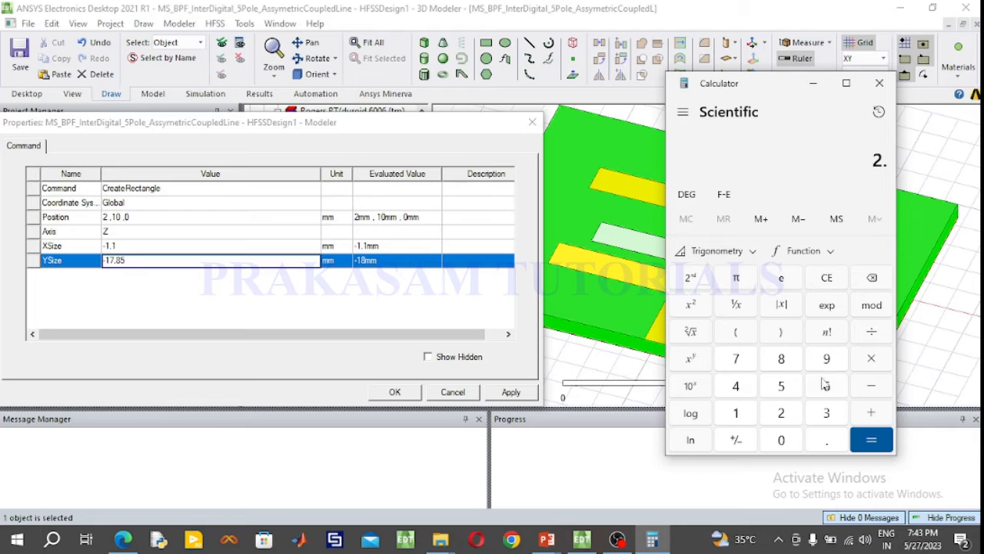
pyautogui.click(826, 358)
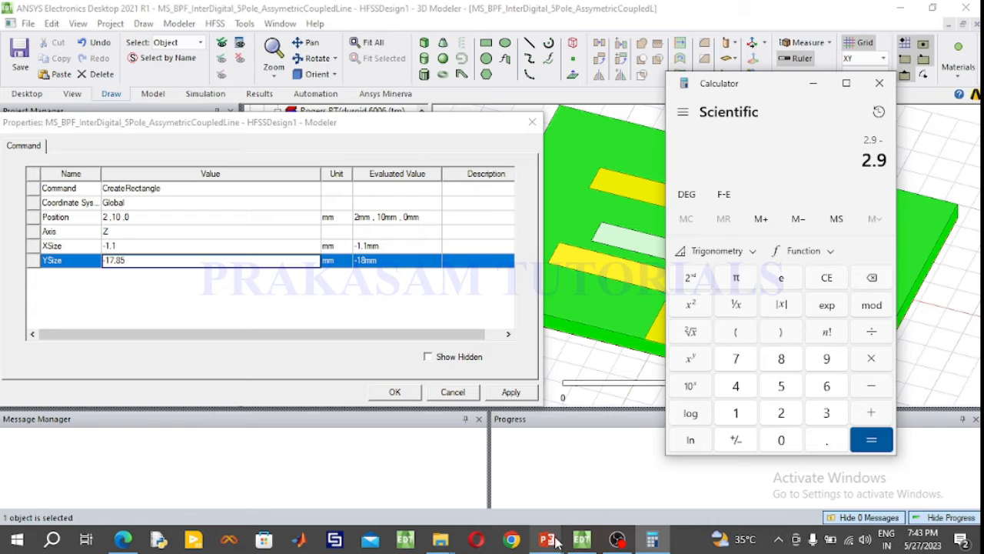
# Switch to the PowerPoint slide show and go back to the dimensions table to check the gap between the first two resonators.
pyautogui.moveTo(546, 539)
pyautogui.click(622, 469)
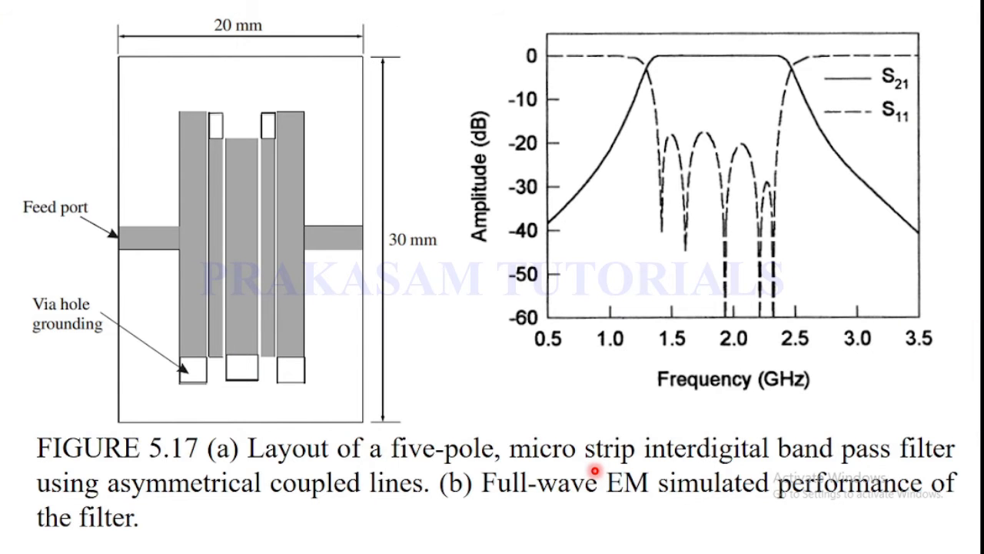
pyautogui.press('Left')
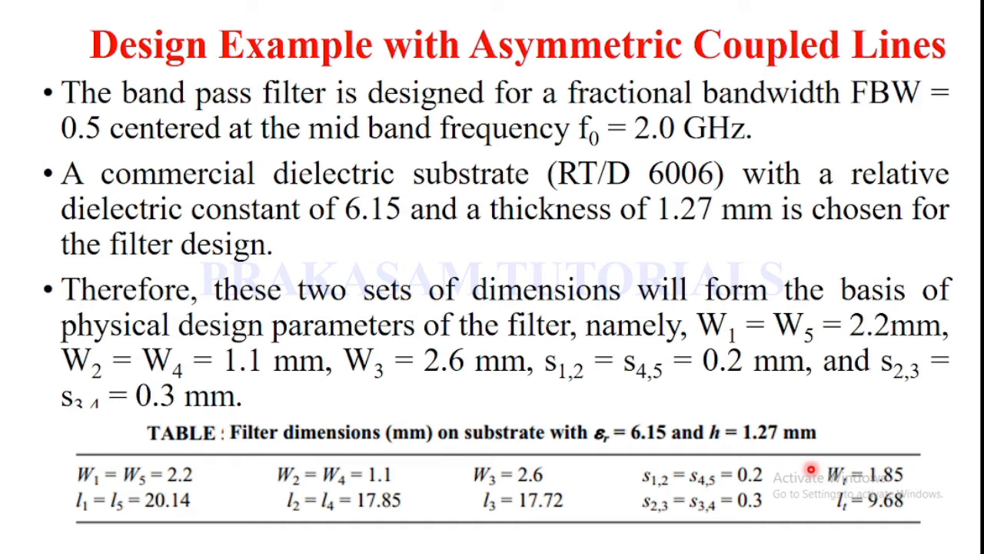
# Switch to Calculator and complete the subtraction 2.9 - 0.2 to get the second strip's X position.
pyautogui.press('super')
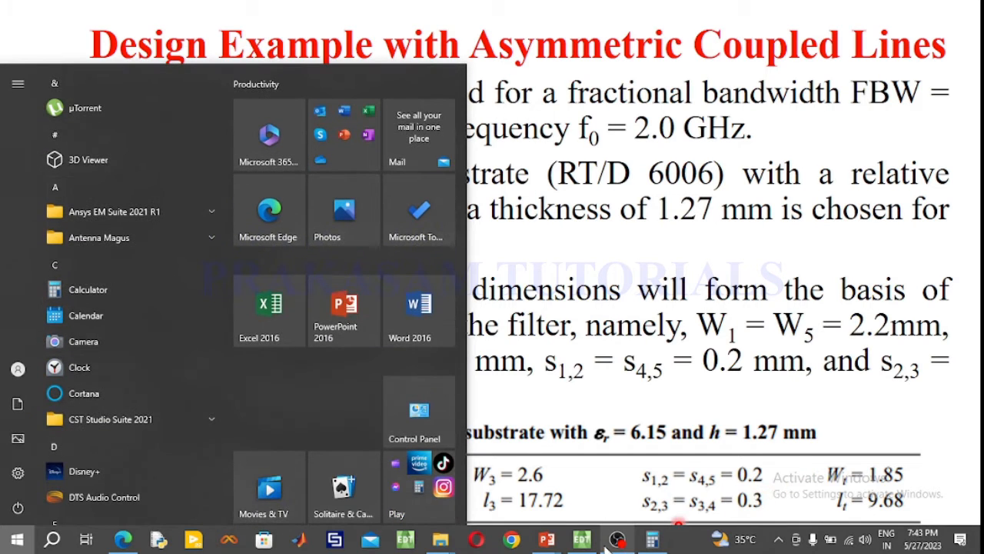
pyautogui.click(652, 538)
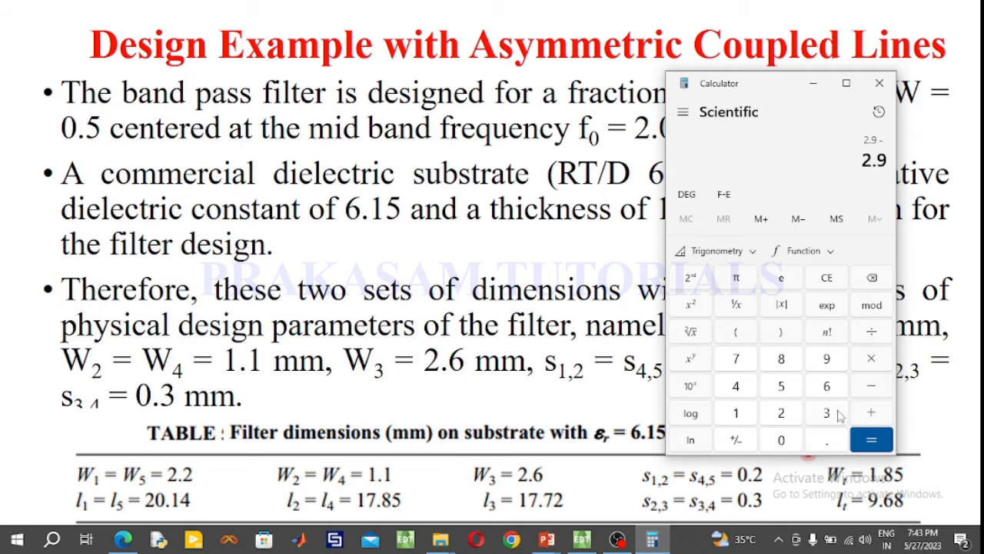
pyautogui.click(798, 440)
pyautogui.click(823, 442)
pyautogui.click(783, 415)
pyautogui.click(880, 438)
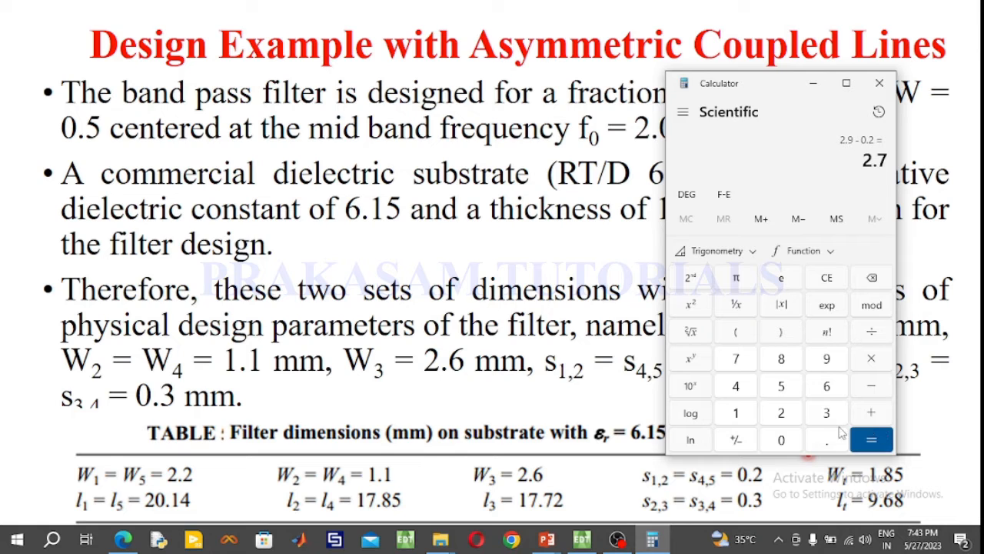
# Return to ANSYS Electronics Desktop and set Rectangle3's Position to 2.7, 10.07, 0 mm, applying its properties.
pyautogui.click(591, 542)
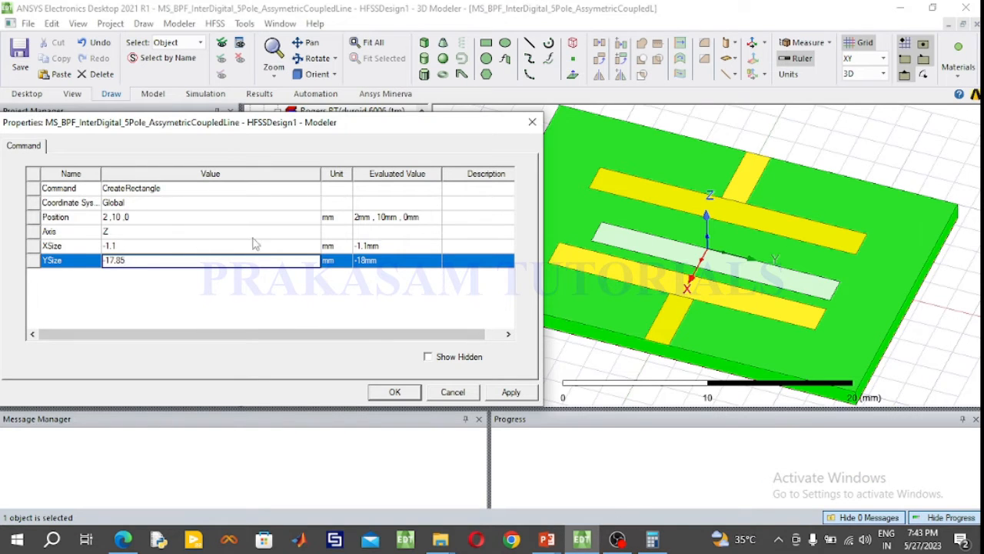
pyautogui.click(108, 217)
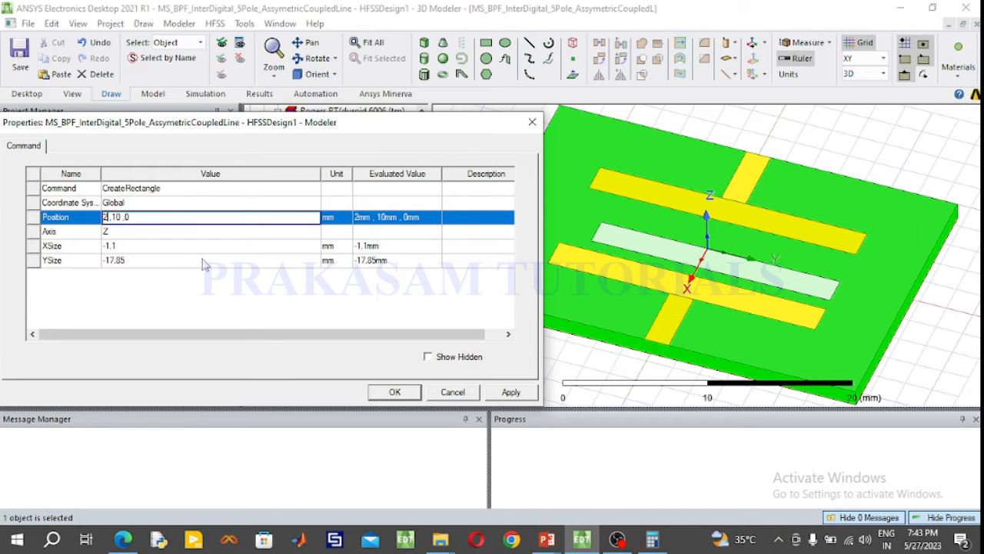
pyautogui.write('.7')
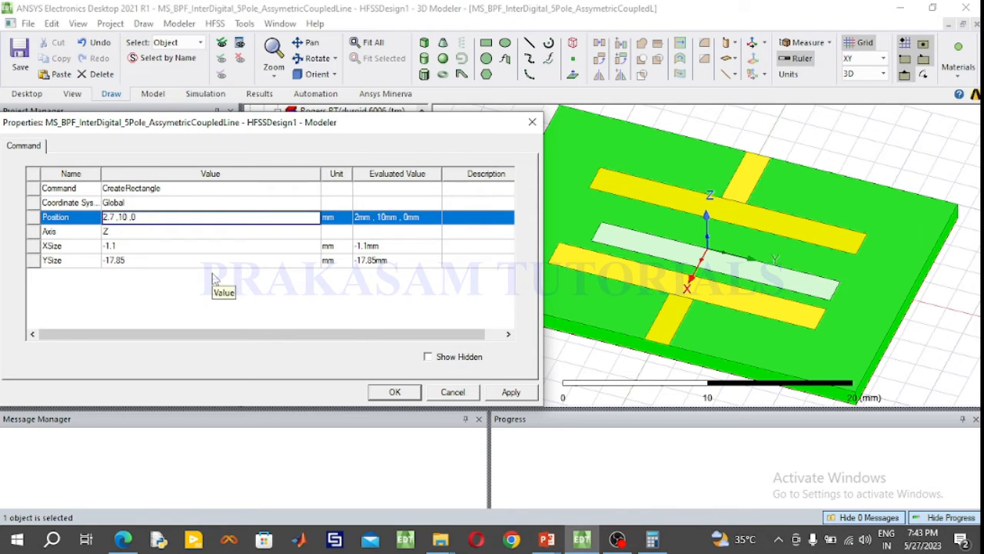
pyautogui.write('.07')
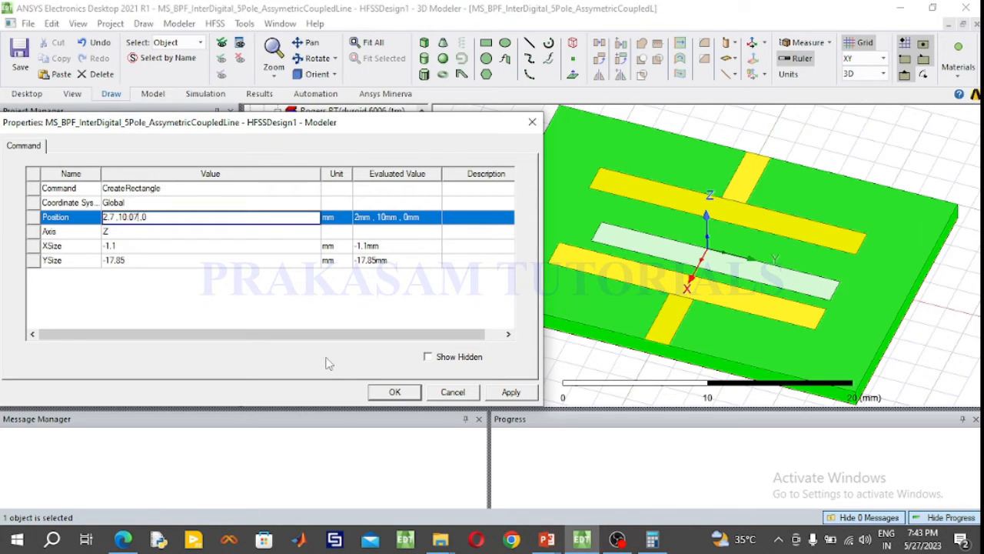
pyautogui.click(395, 392)
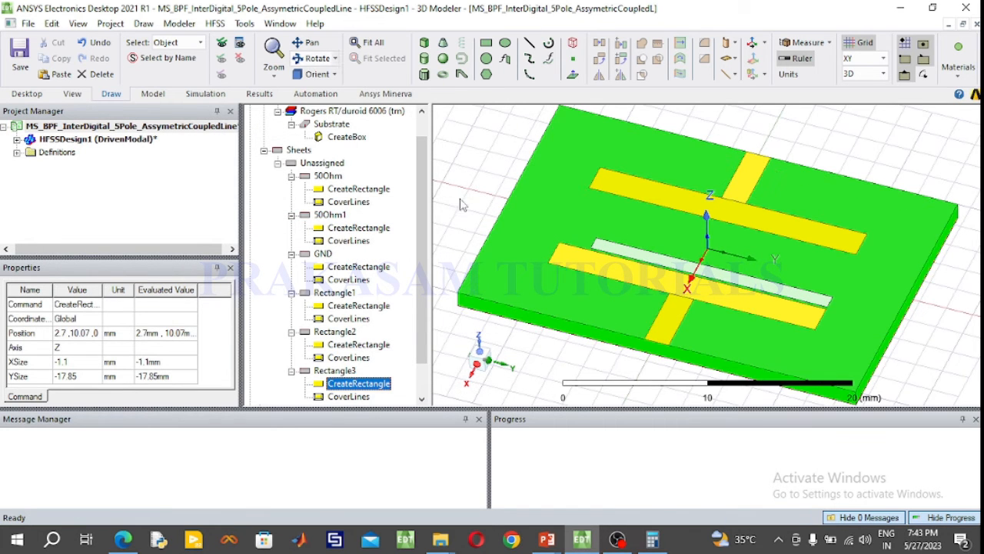
# Change the color of Rectangle3 to yellow to match the other strips.
pyautogui.moveTo(455, 262); pyautogui.dragTo(428, 132)
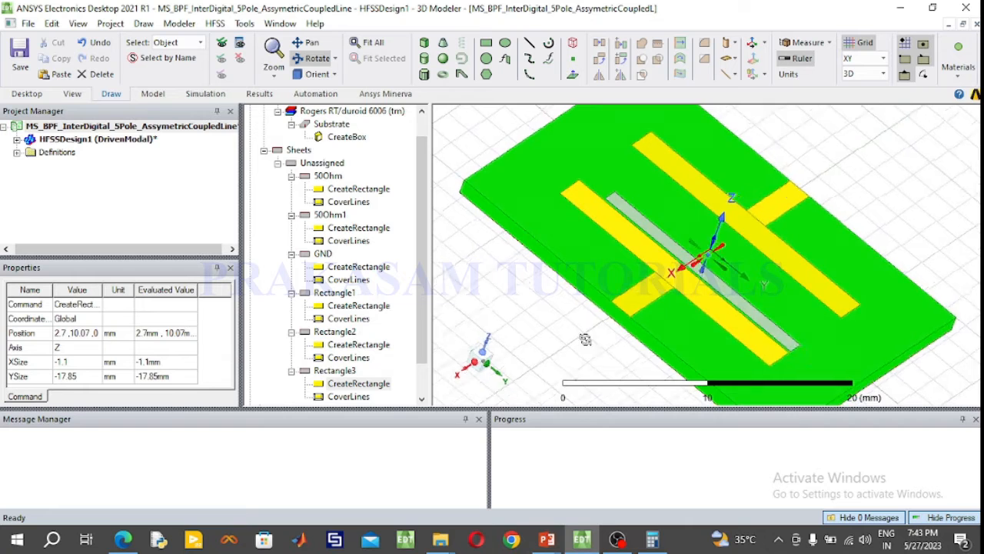
pyautogui.moveTo(585, 339); pyautogui.dragTo(507, 324)
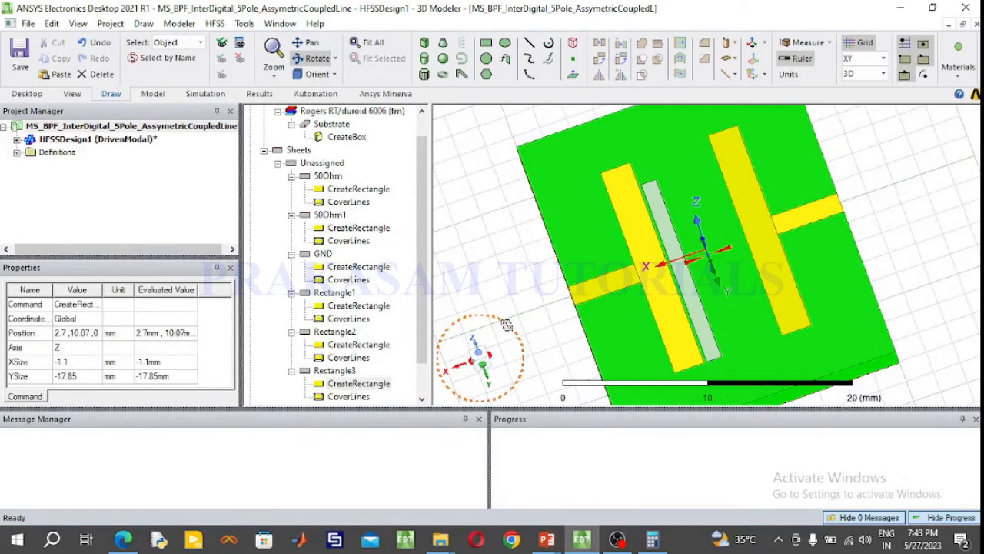
pyautogui.click(343, 372)
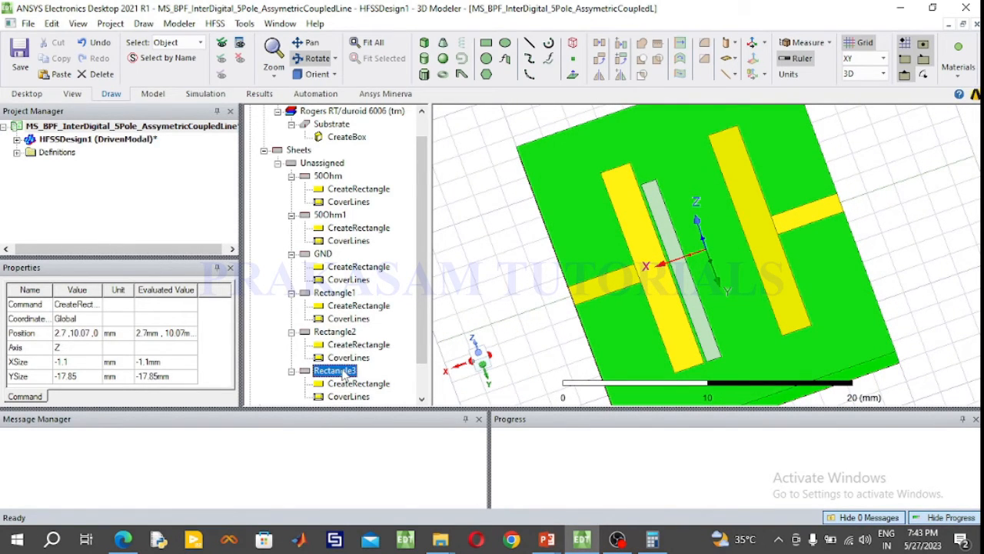
pyautogui.doubleClick(343, 373)
pyautogui.click(194, 278)
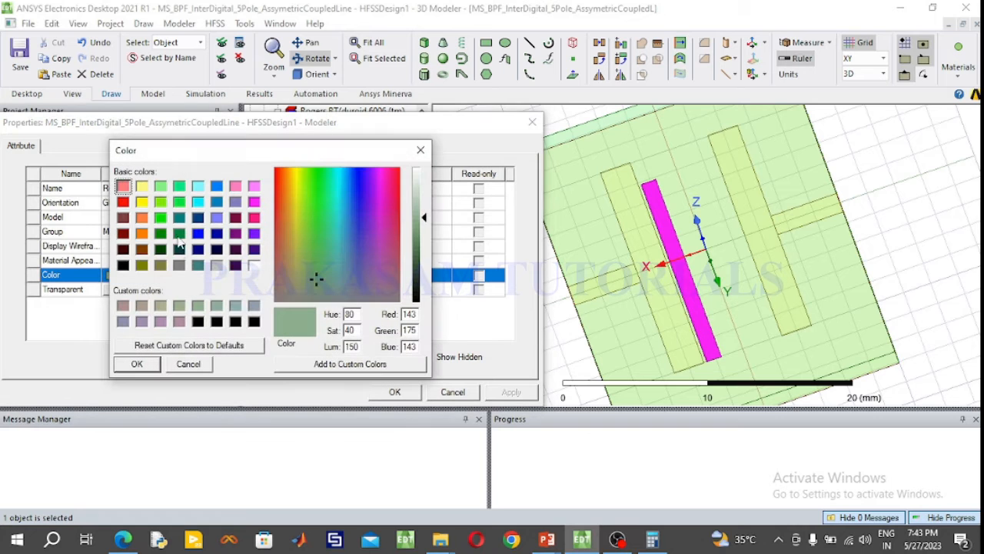
pyautogui.click(142, 201)
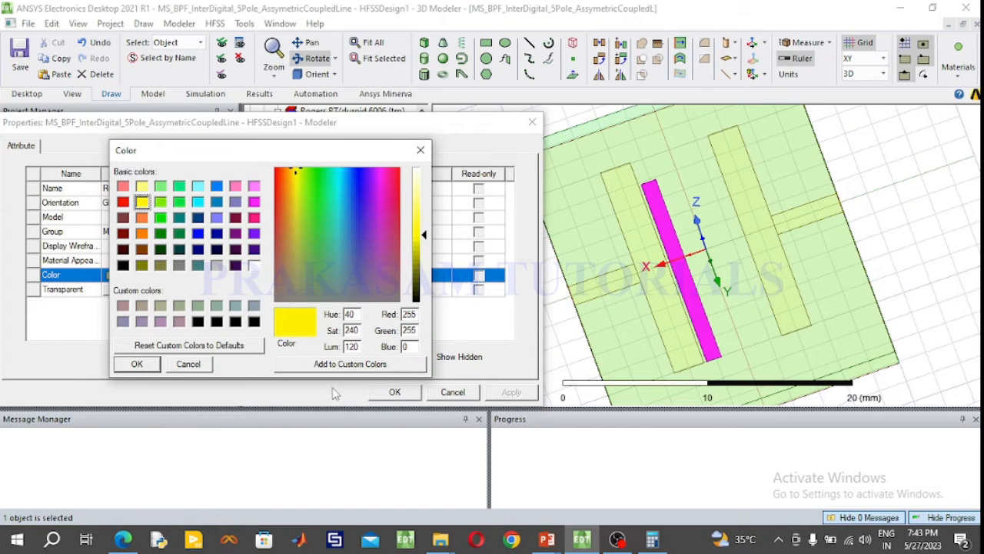
pyautogui.click(137, 364)
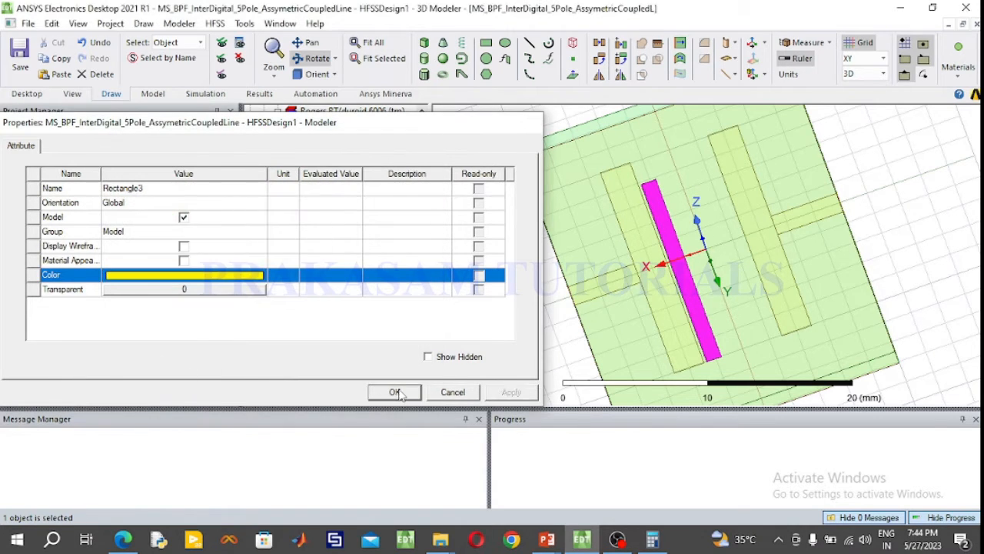
pyautogui.click(395, 392)
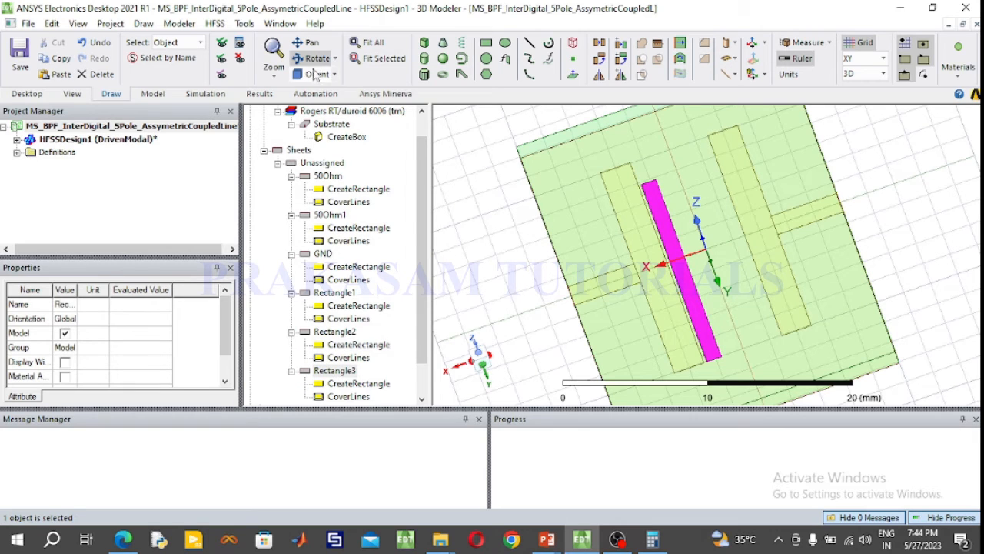
# Duplicate Rectangle3 by copying and pasting it in place, and clear the selection.
pyautogui.click(335, 372)
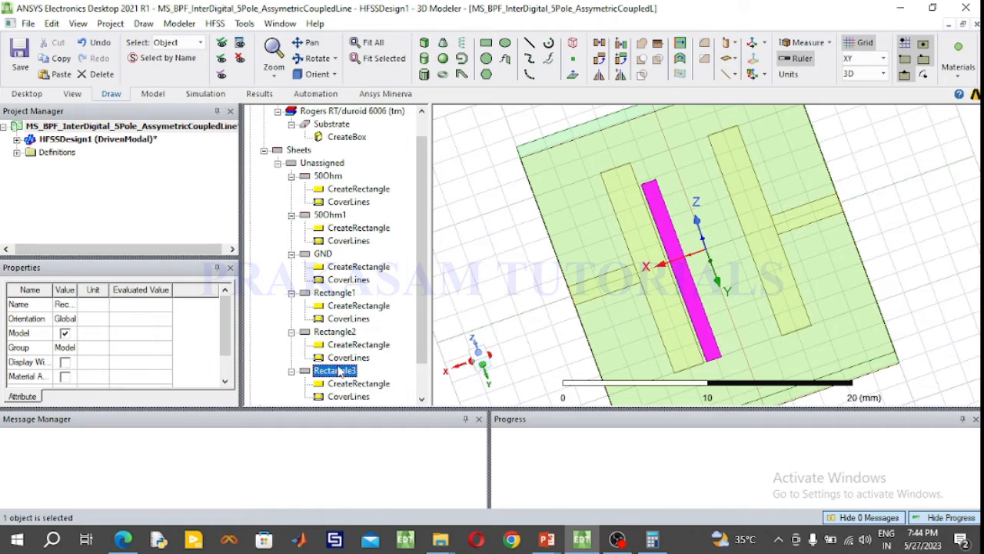
pyautogui.hotkey('ctrl', 'c')
pyautogui.hotkey('ctrl', 'v')
pyautogui.click(473, 286)
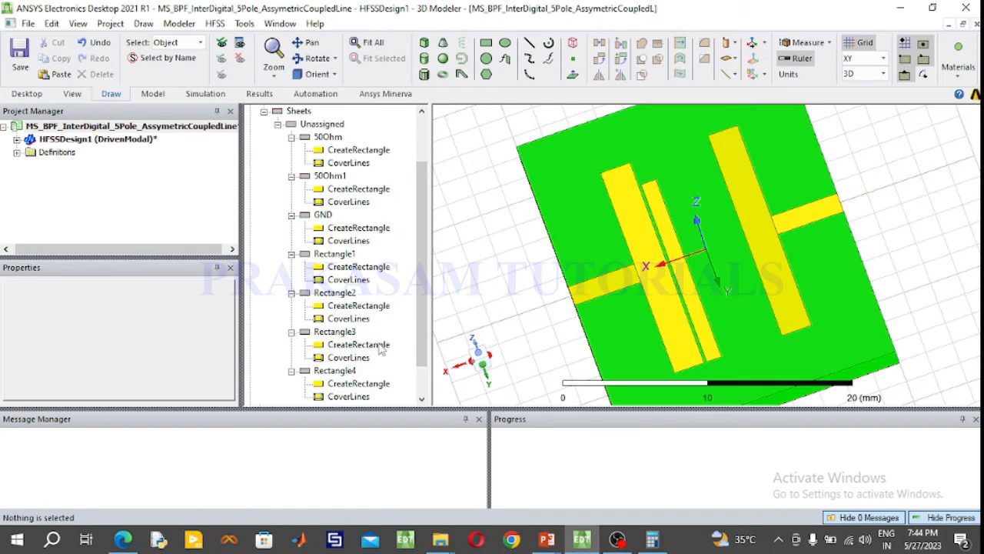
# Set the Position of Rectangle4 to -2.7, 10.07, 0 mm and its XSize to 1.1 mm.
pyautogui.moveTo(422, 315); pyautogui.dragTo(423, 347)
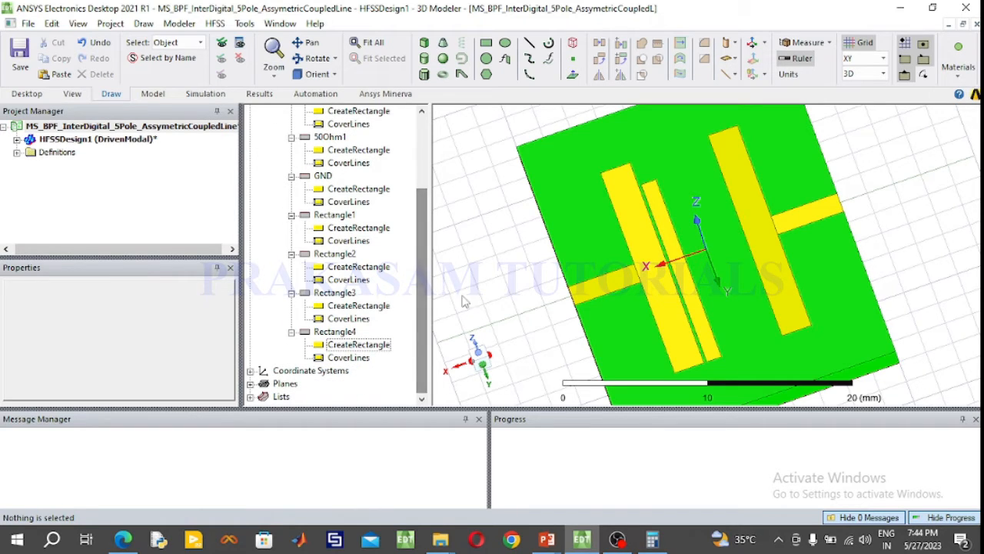
pyautogui.doubleClick(348, 346)
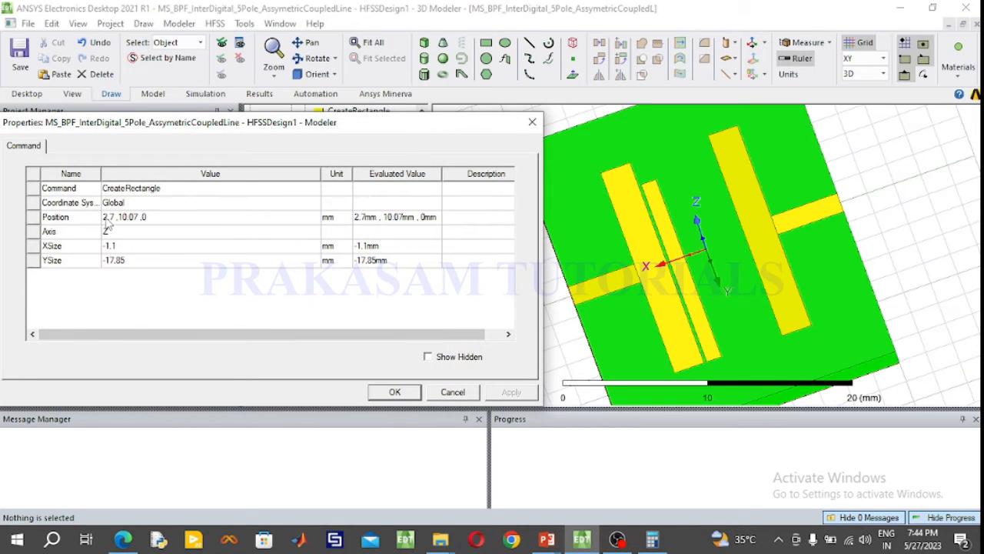
pyautogui.click(106, 218)
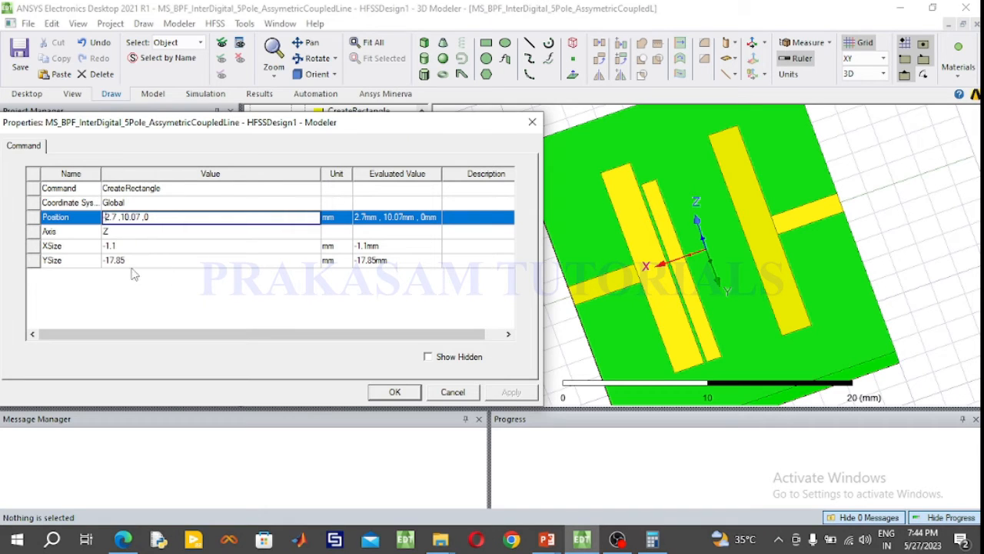
pyautogui.write('-')
pyautogui.click(109, 246)
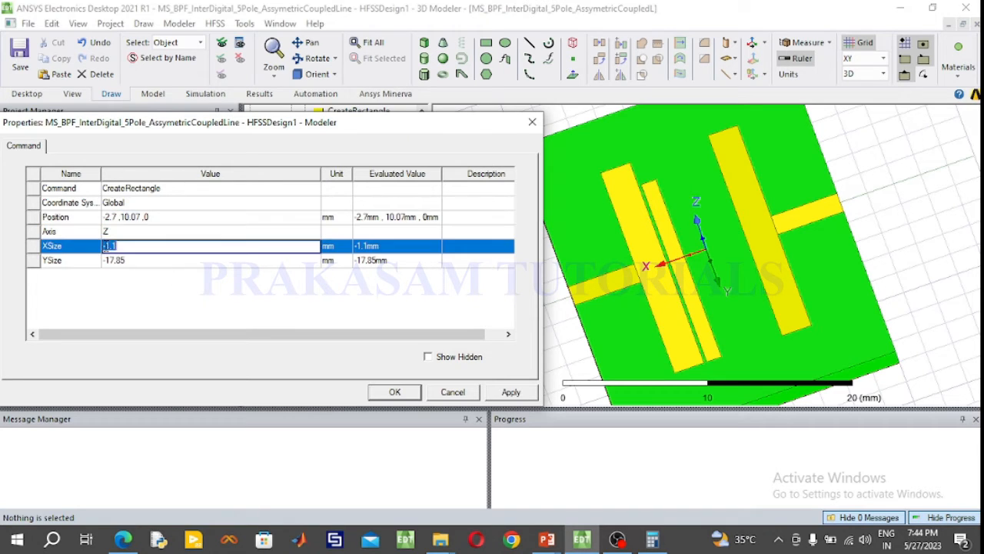
pyautogui.press('BackSpace')
pyautogui.click(392, 392)
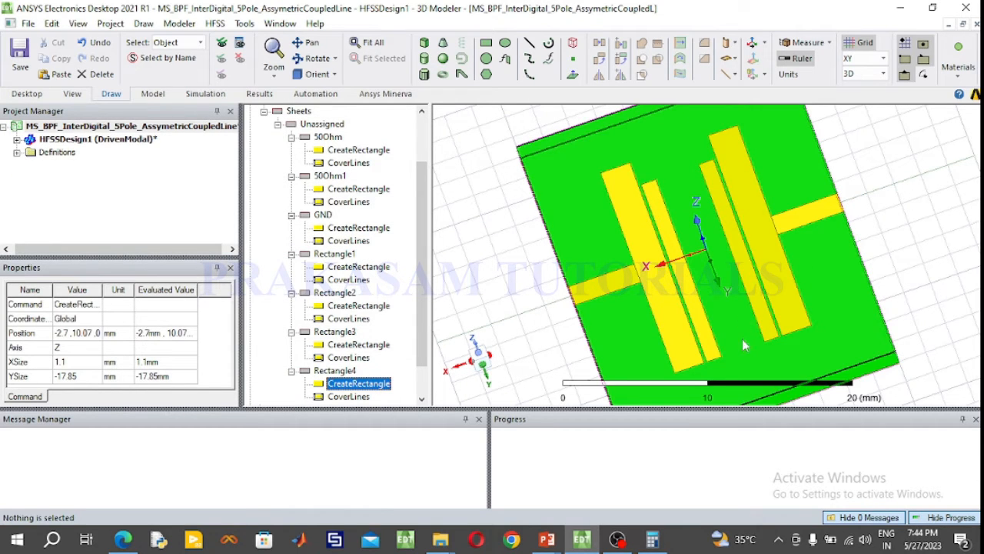
# Switch to the PowerPoint slides to check the filter layout and the middle resonator's dimensions and spacing, and return to ANSYS Electronics Desktop.
pyautogui.click(546, 540)
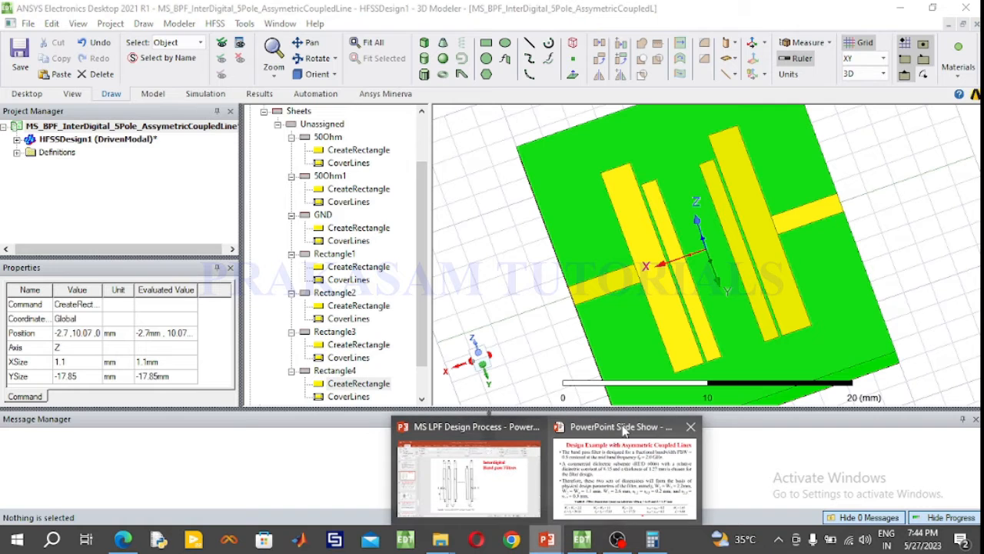
pyautogui.moveTo(594, 463)
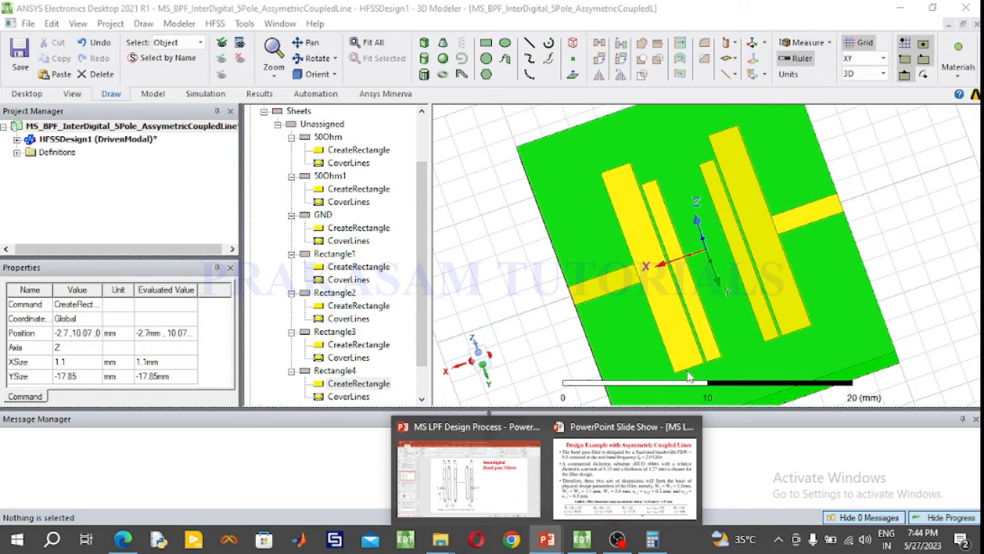
pyautogui.moveTo(533, 469)
pyautogui.click(624, 471)
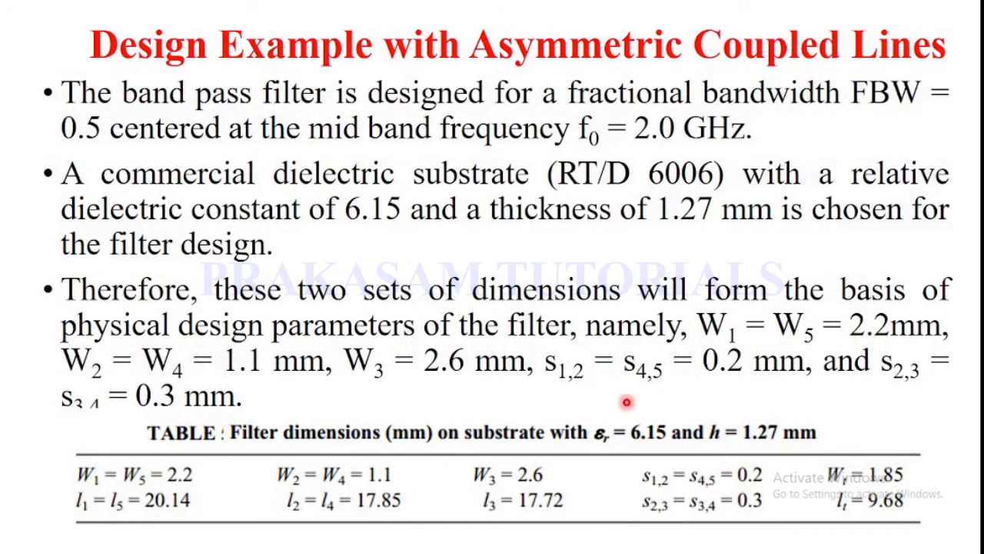
pyautogui.press('Right')
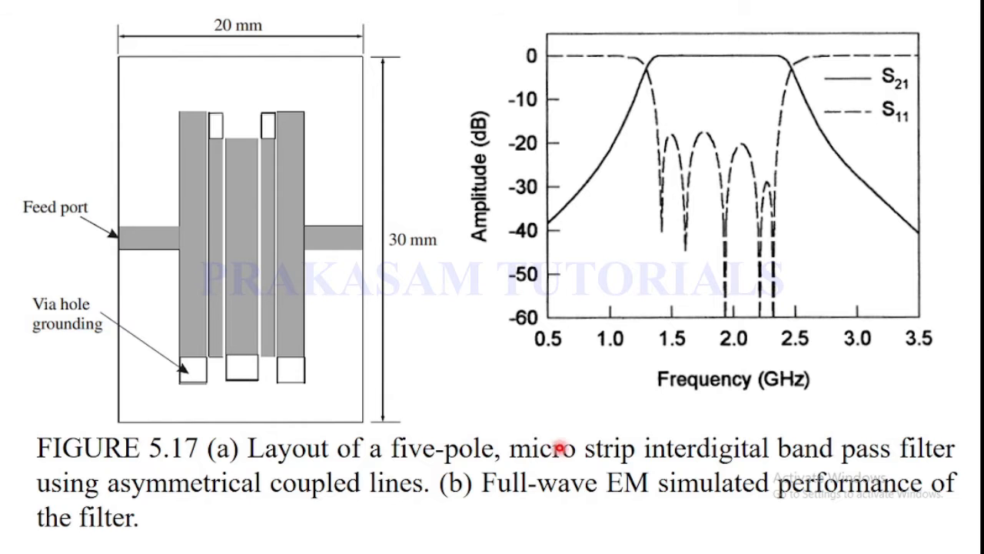
pyautogui.press('Left')
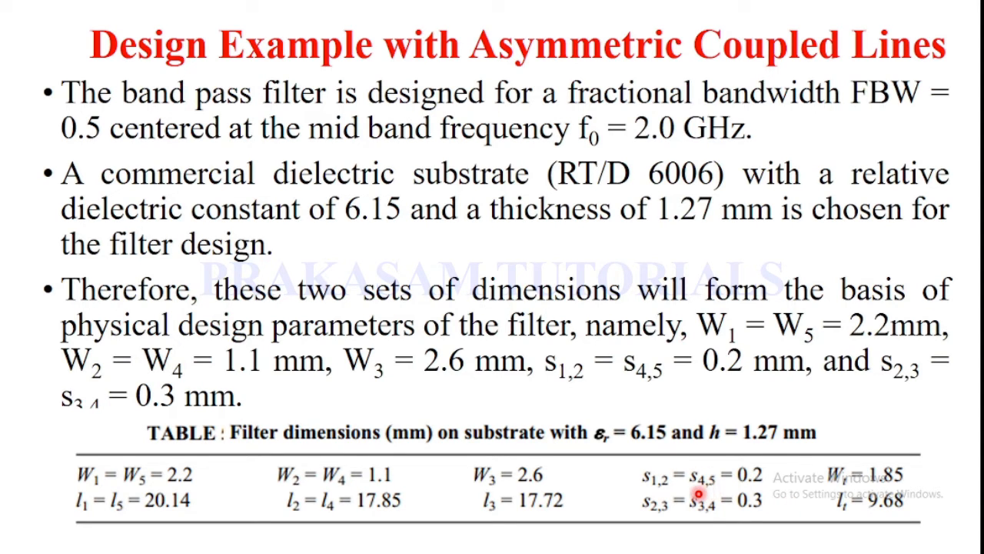
pyautogui.press('super')
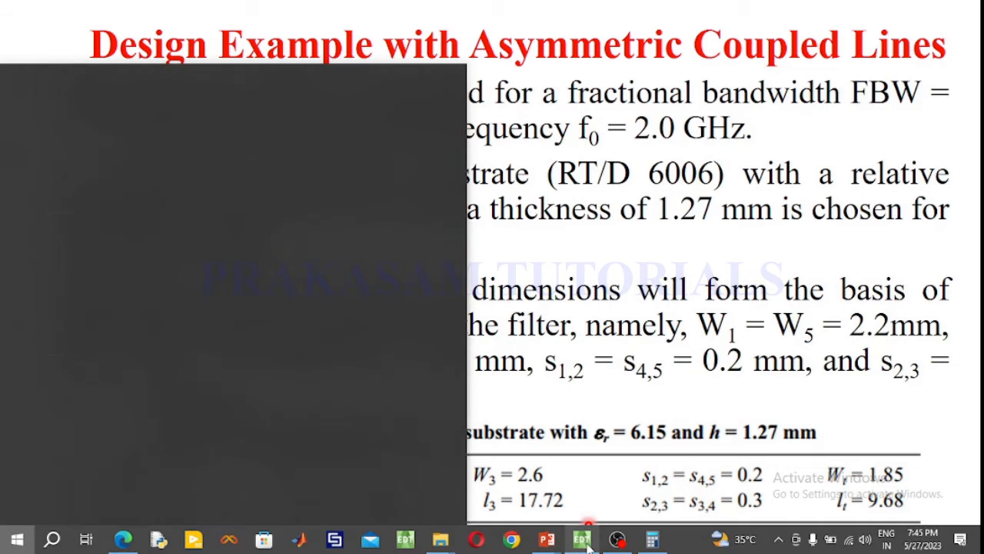
pyautogui.click(582, 539)
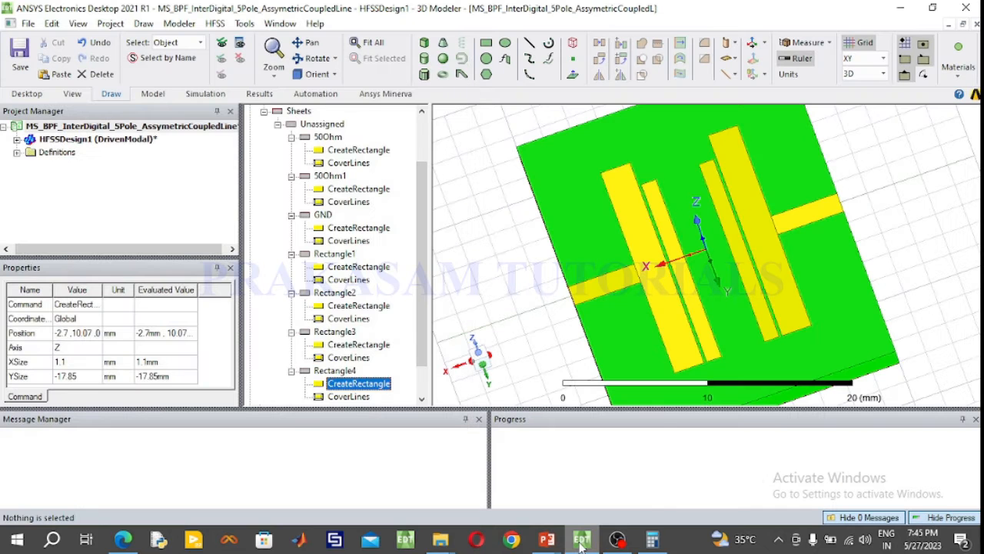
# Draw a long rectangle for the middle resonator between the two narrow strips, starting at Rectangle3's inner corner at 1.6, 10.07, 0 mm.
pyautogui.click(486, 42)
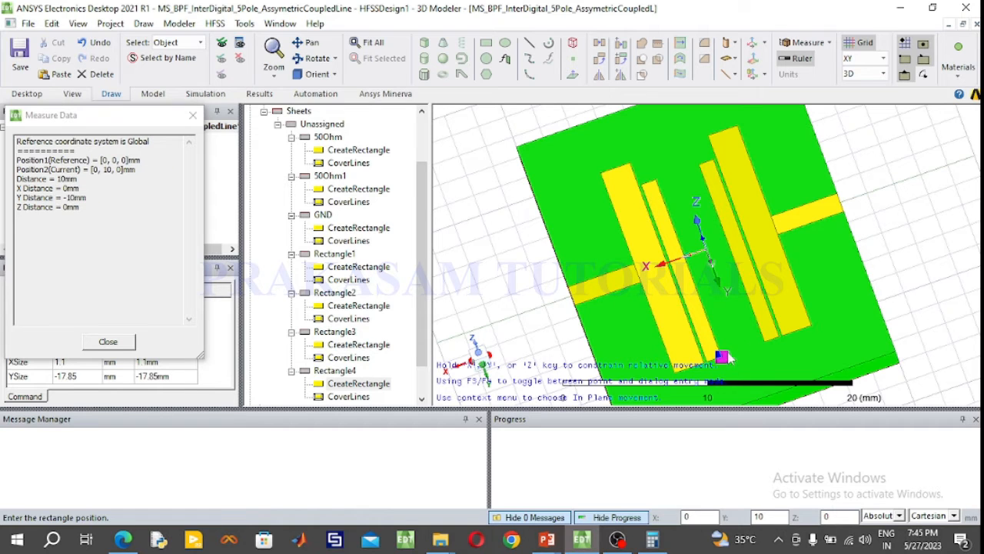
pyautogui.click(728, 357)
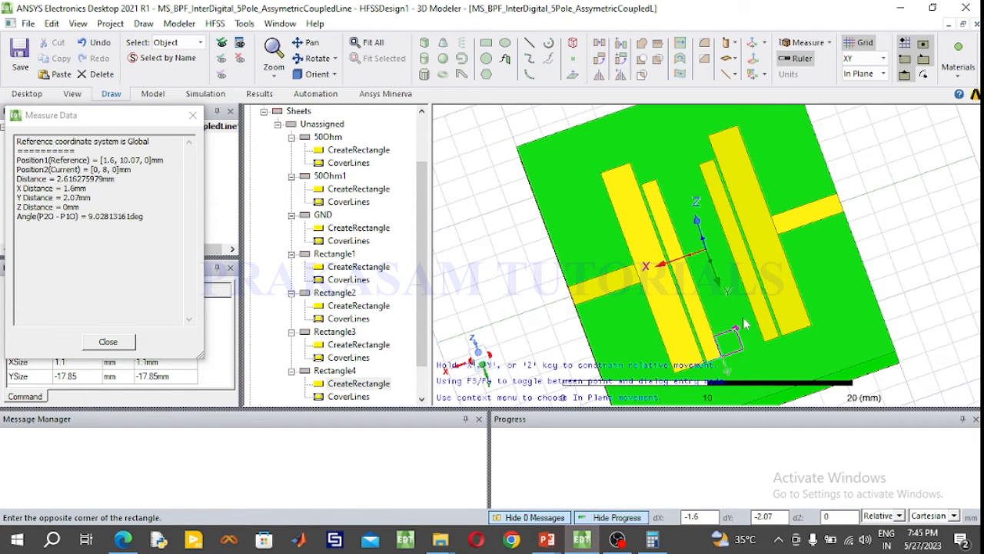
pyautogui.click(677, 169)
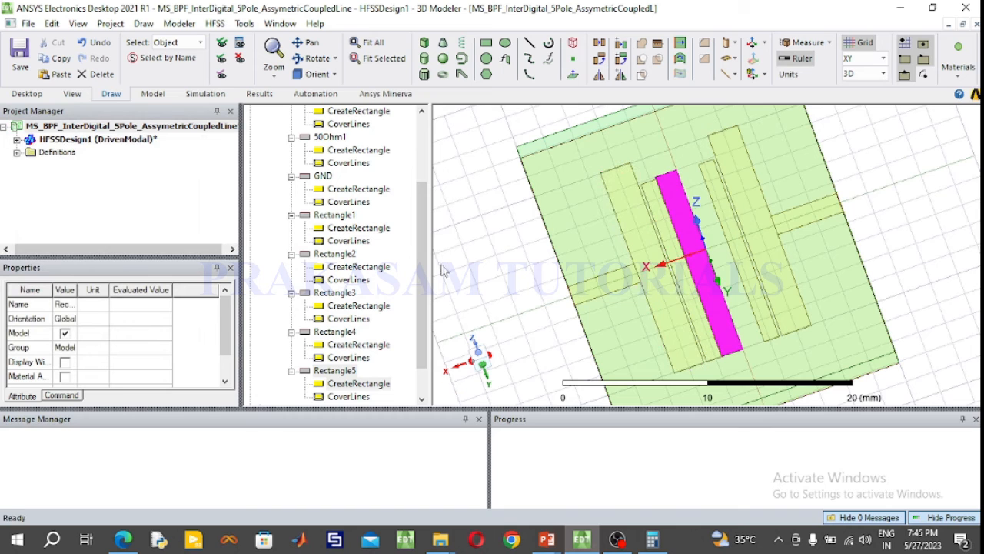
pyautogui.moveTo(429, 269); pyautogui.dragTo(428, 361)
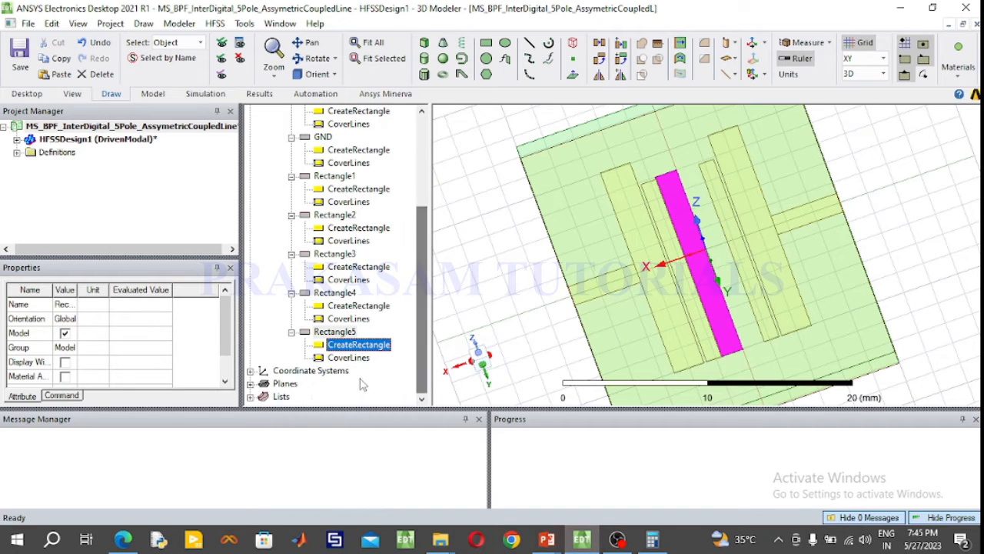
# Set the middle resonator rectangle's XSize to -2.6 mm and its YSize to -17.72 mm.
pyautogui.doubleClick(350, 346)
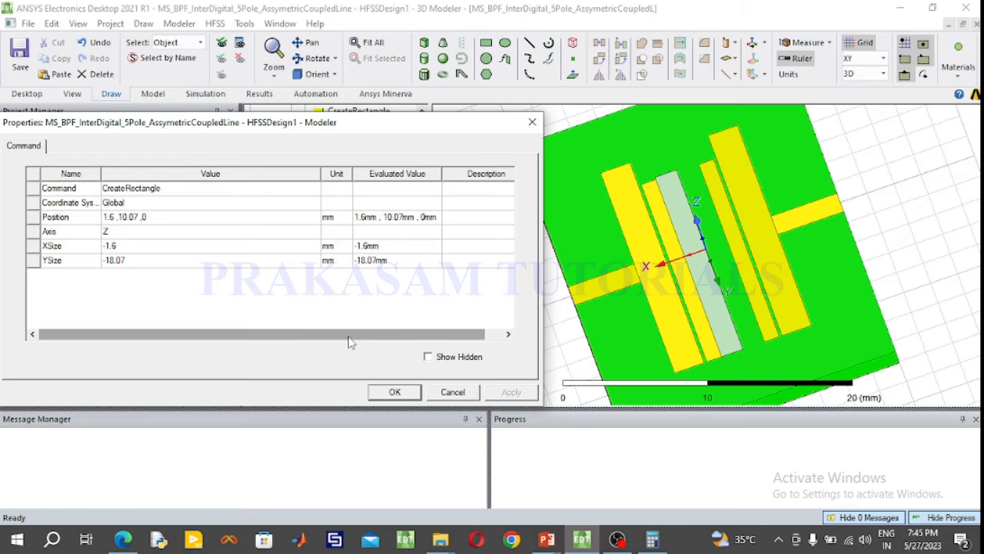
pyautogui.click(137, 246)
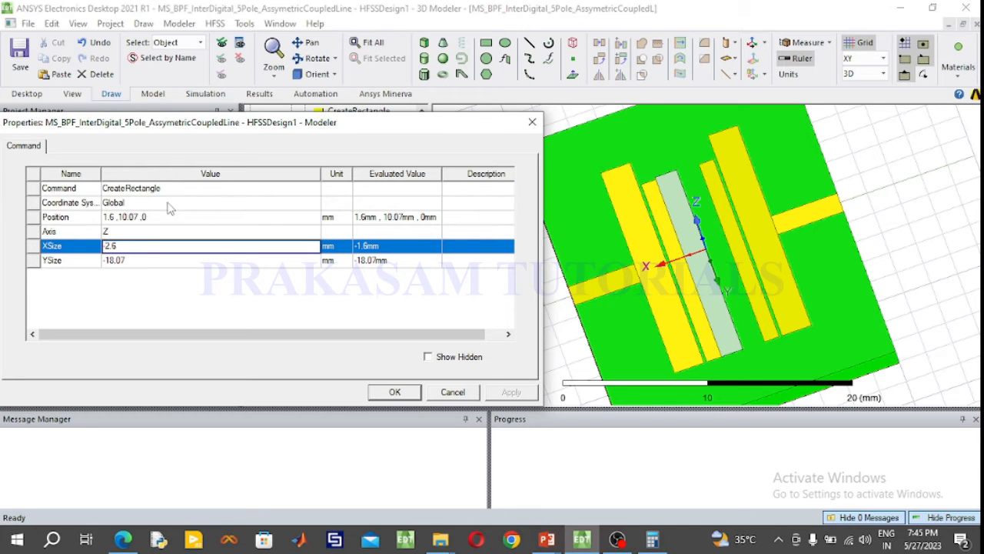
pyautogui.click(139, 260)
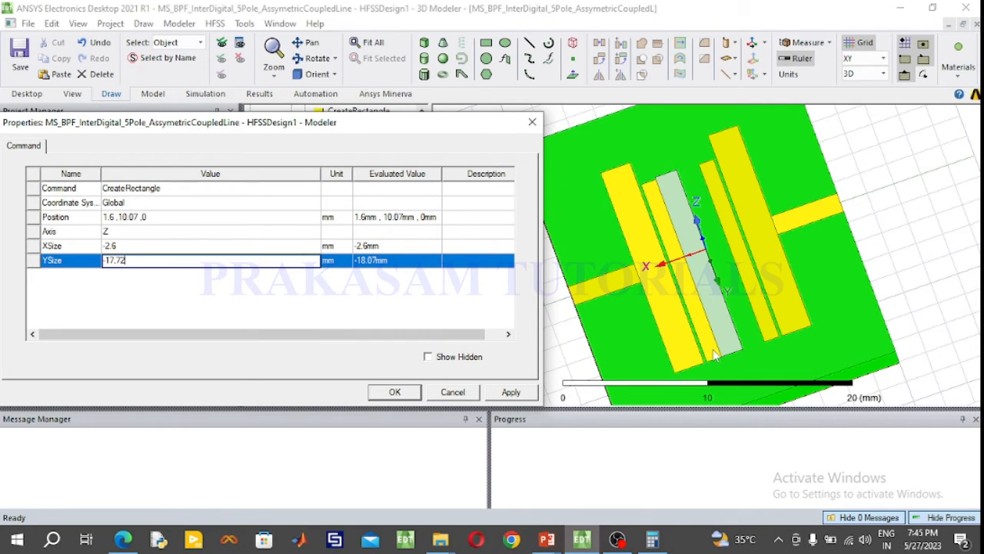
# Switch to Calculator and compute 2.7 - 1.1 - 0.3 for the middle resonator's starting x-coordinate.
pyautogui.click(652, 538)
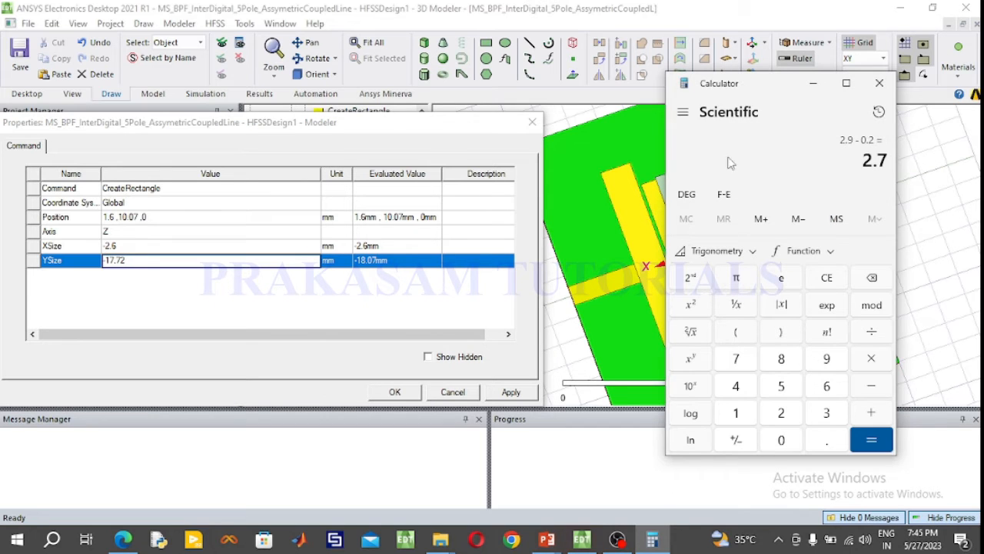
pyautogui.moveTo(774, 80); pyautogui.dragTo(485, 61)
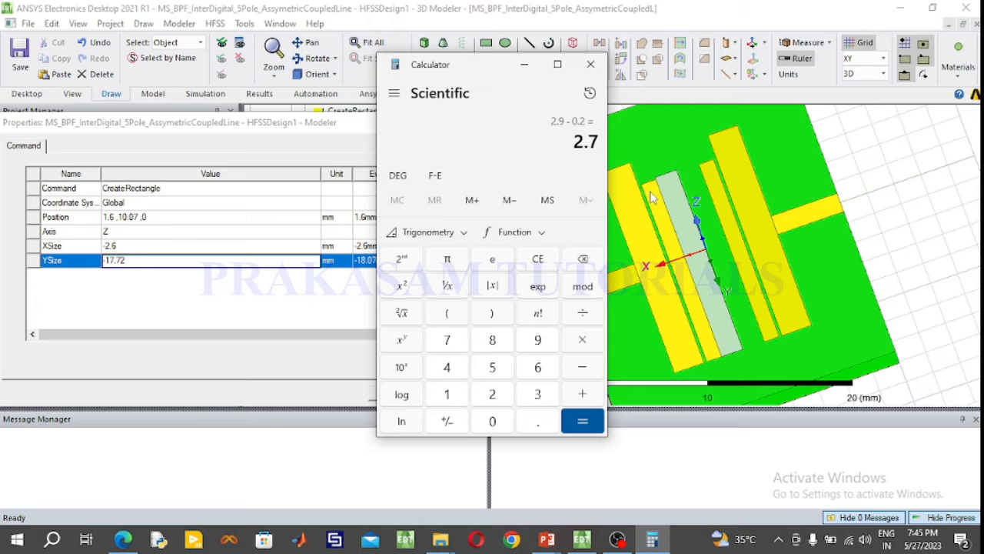
pyautogui.click(546, 261)
pyautogui.click(492, 400)
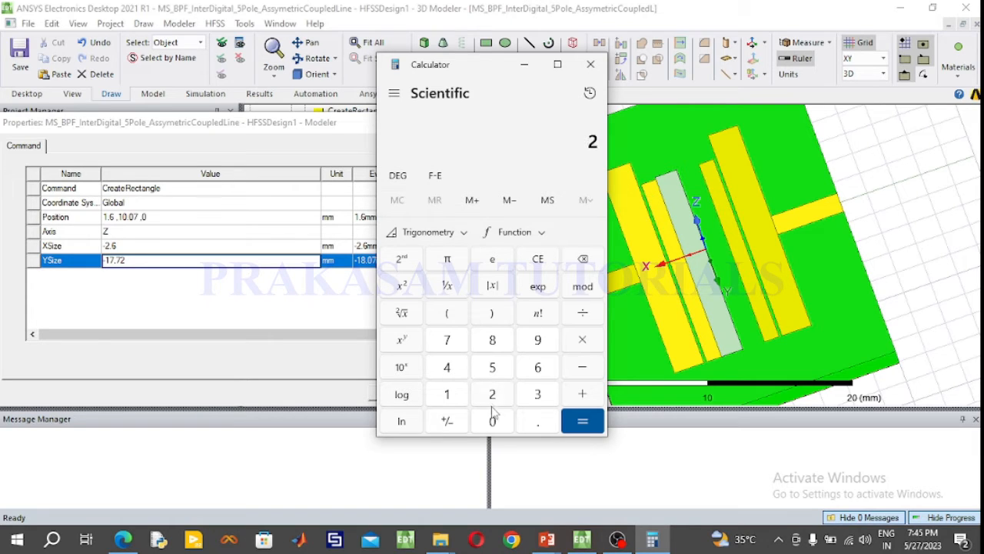
pyautogui.click(538, 423)
pyautogui.click(447, 344)
pyautogui.click(450, 399)
pyautogui.click(545, 423)
pyautogui.click(442, 395)
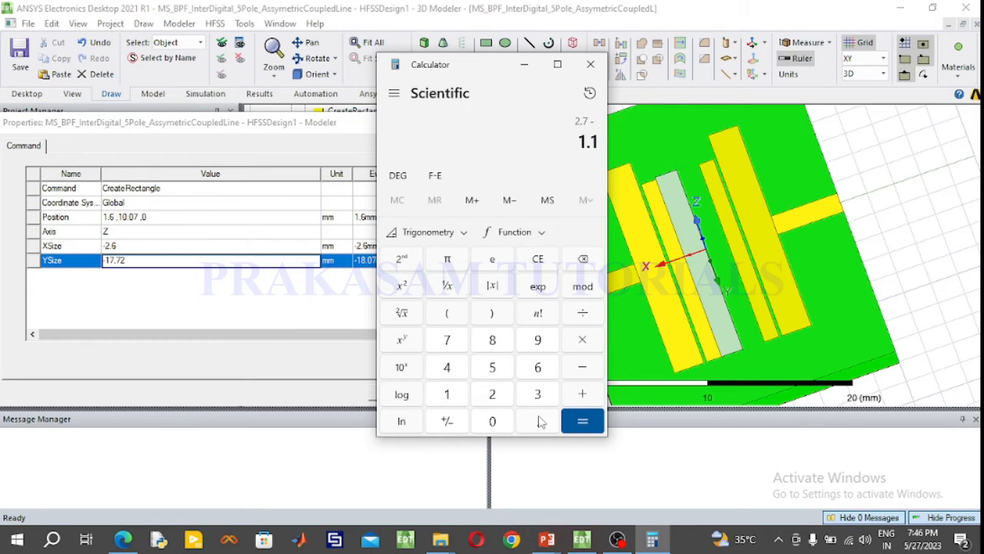
pyautogui.click(582, 423)
pyautogui.click(492, 420)
pyautogui.click(537, 420)
pyautogui.click(537, 394)
pyautogui.click(582, 420)
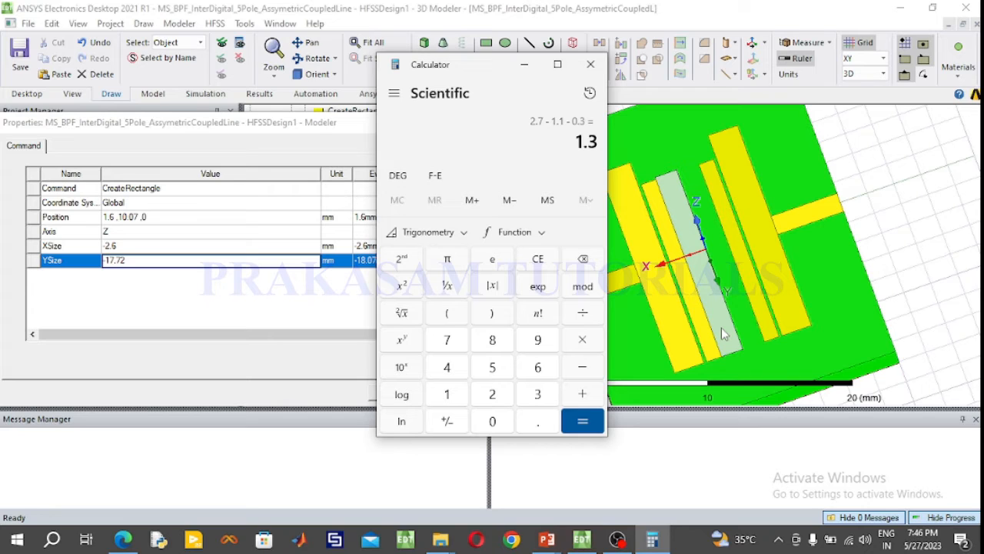
# Return to ANSYS Electronics Desktop and set the middle resonator rectangle's Position to 1.3, 10.07, 0 mm.
pyautogui.click(582, 540)
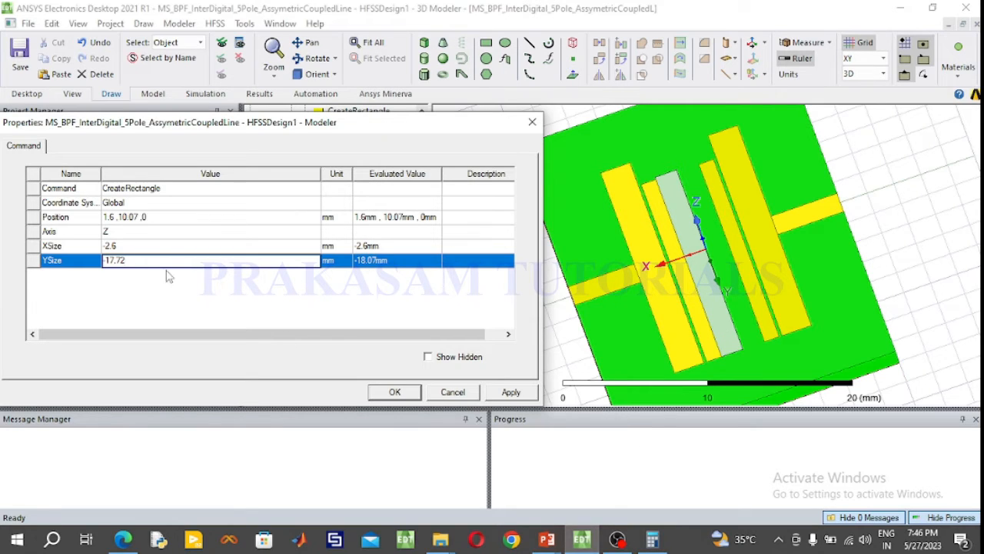
pyautogui.click(112, 218)
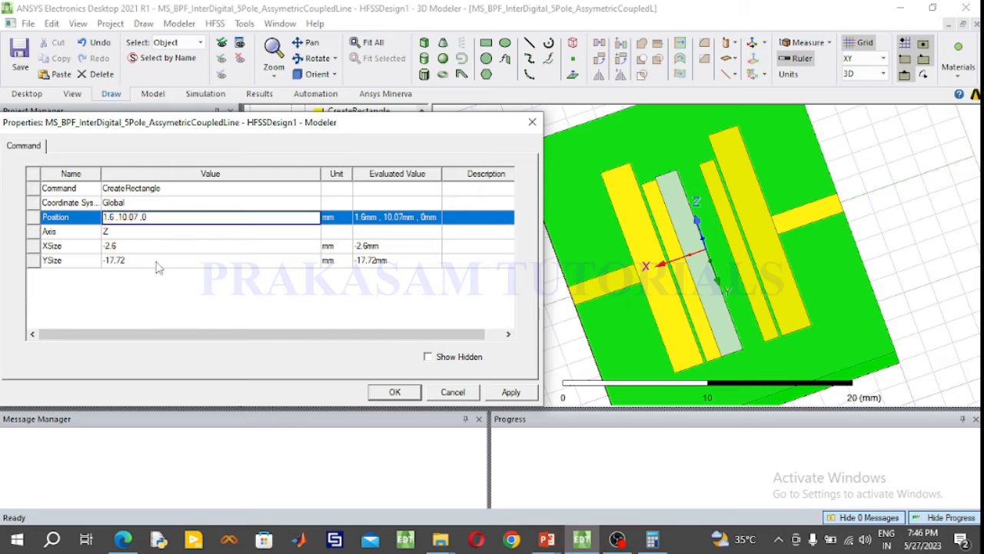
pyautogui.write('3')
pyautogui.press('Delete')
pyautogui.click(394, 391)
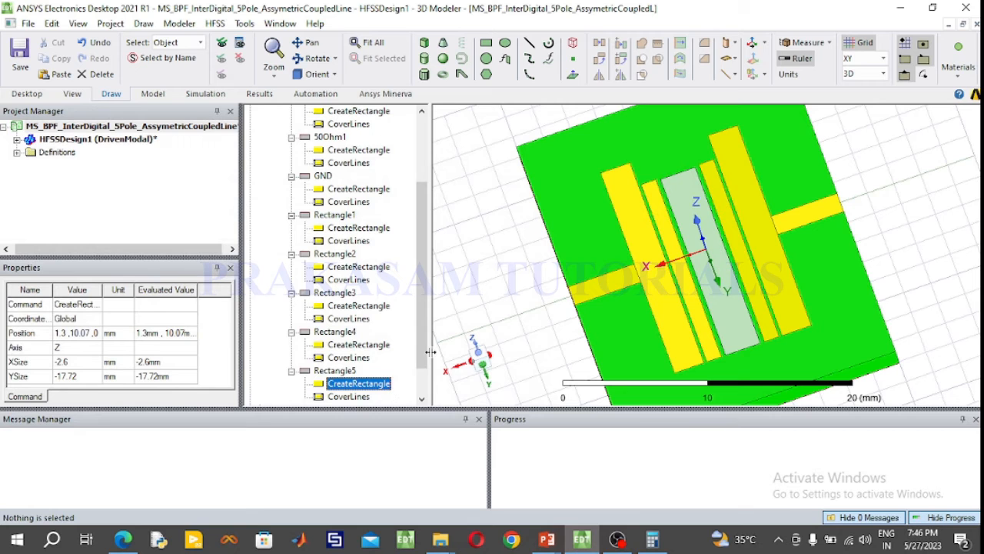
# Change Rectangle5's color to yellow and clear the selection.
pyautogui.doubleClick(346, 371)
pyautogui.click(180, 275)
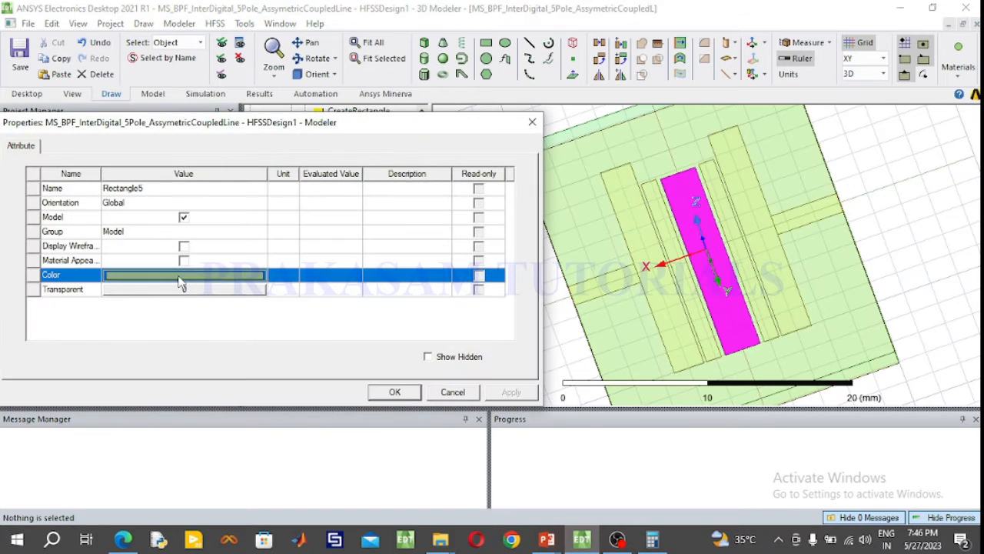
pyautogui.click(143, 203)
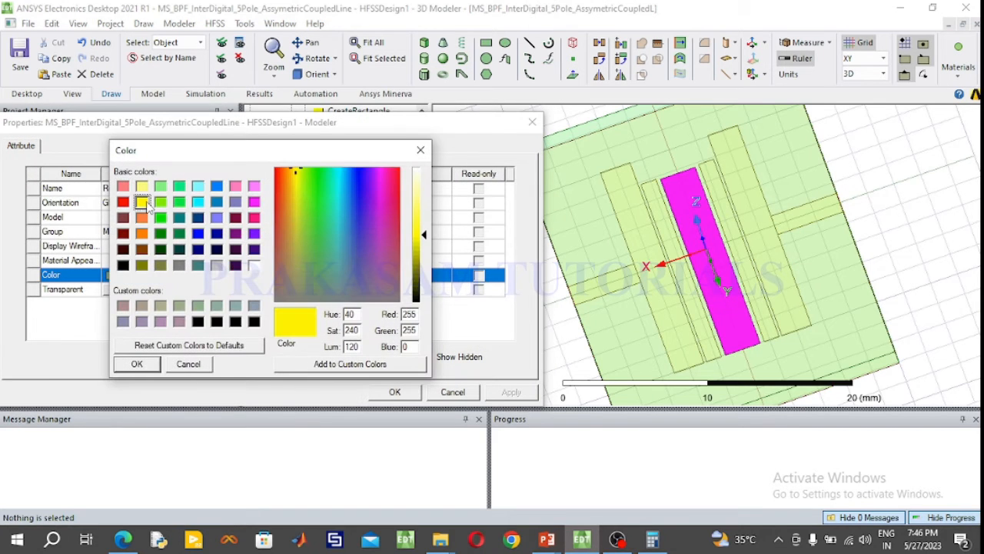
pyautogui.click(135, 362)
pyautogui.click(383, 397)
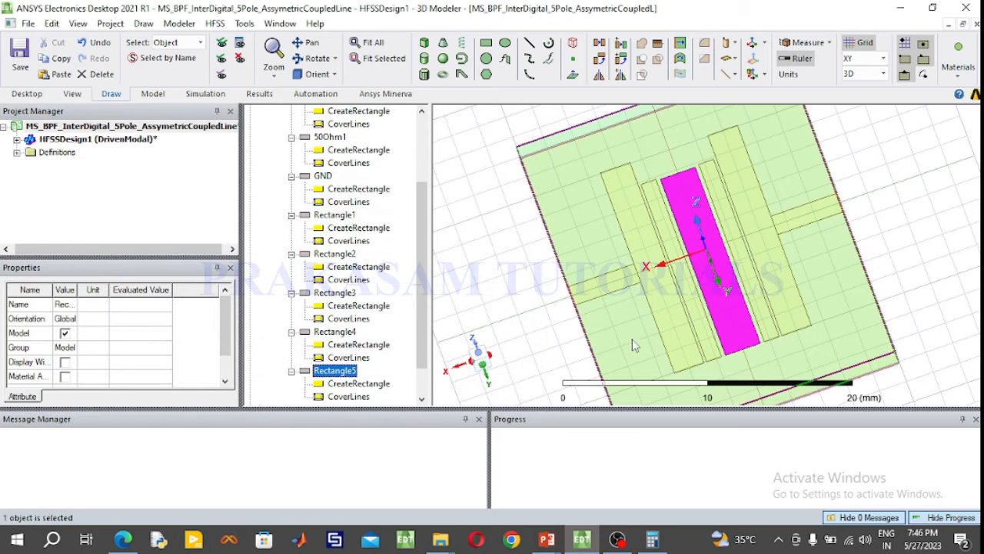
pyautogui.click(495, 264)
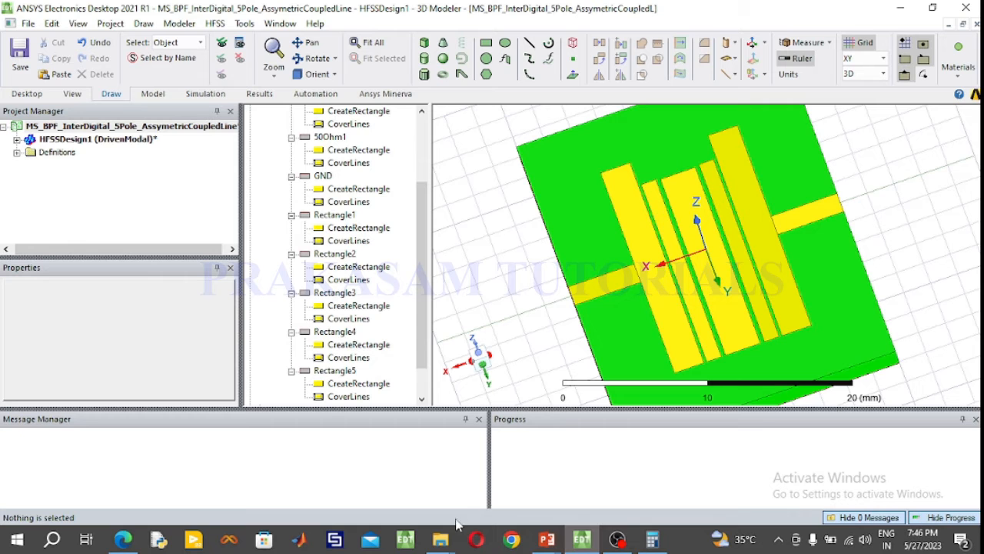
# Switch to the PowerPoint slides to check where the via hole groundings sit in the filter layout, and return to ANSYS Electronics Desktop.
pyautogui.moveTo(546, 538)
pyautogui.click(605, 490)
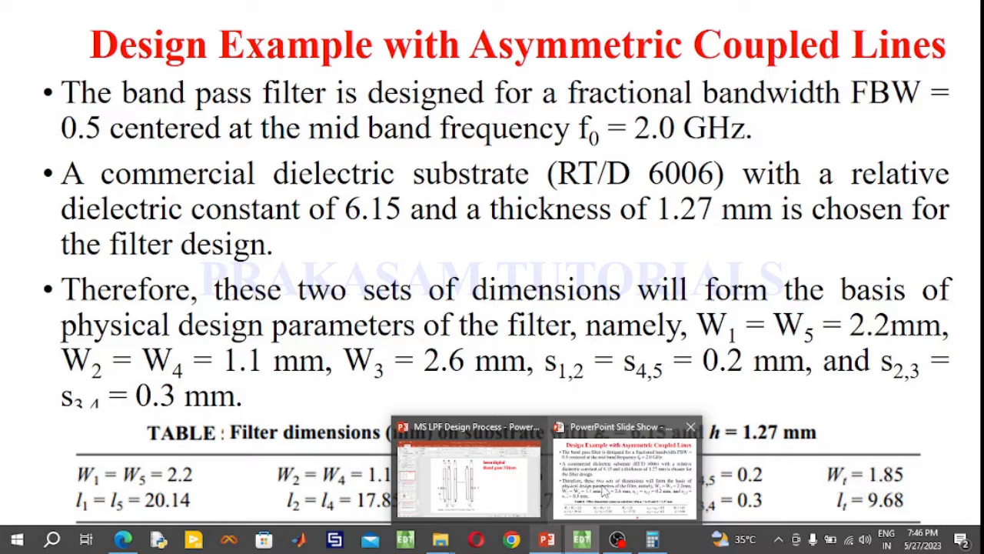
pyautogui.press('Right')
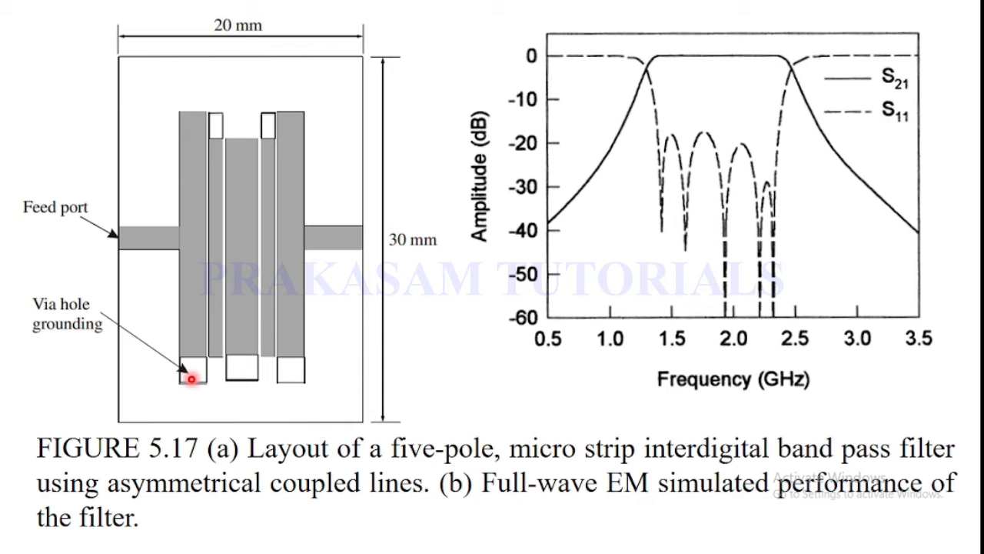
pyautogui.press('super')
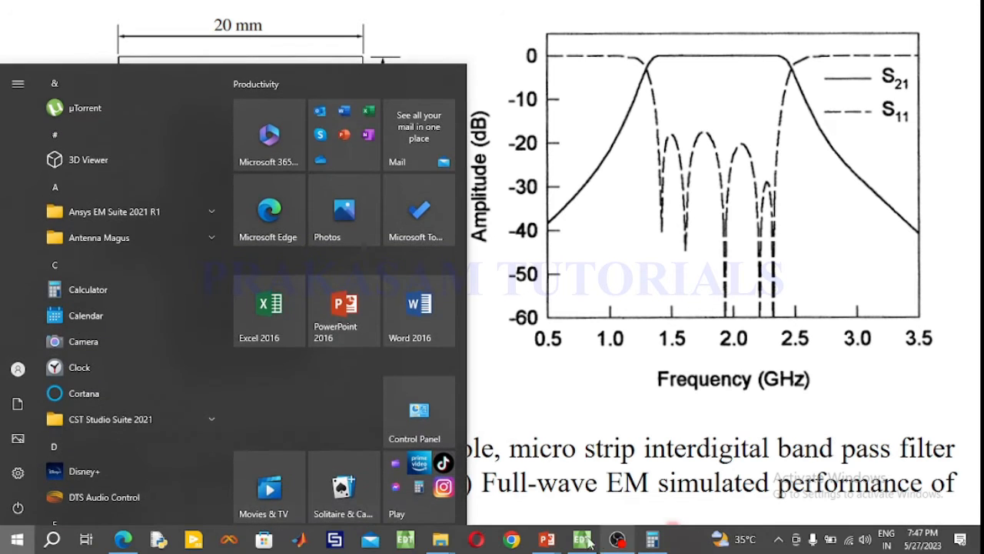
pyautogui.click(586, 540)
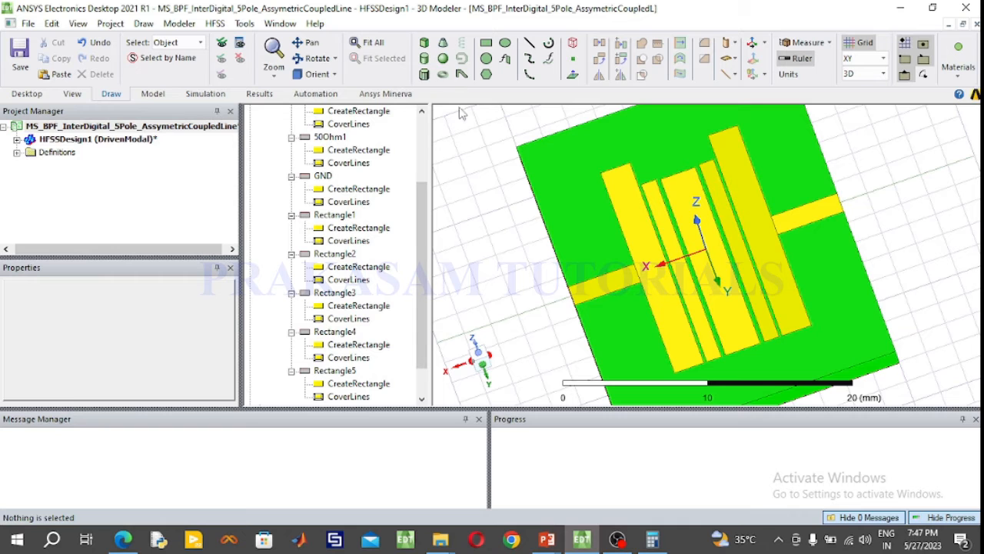
# Draw a cylinder of 1 mm radius and 1 mm height near the grounded end of the outer +X resonator, centred at 4, 8, 0 mm.
pyautogui.click(315, 57)
pyautogui.moveTo(474, 213); pyautogui.dragTo(462, 133)
pyautogui.click(307, 61)
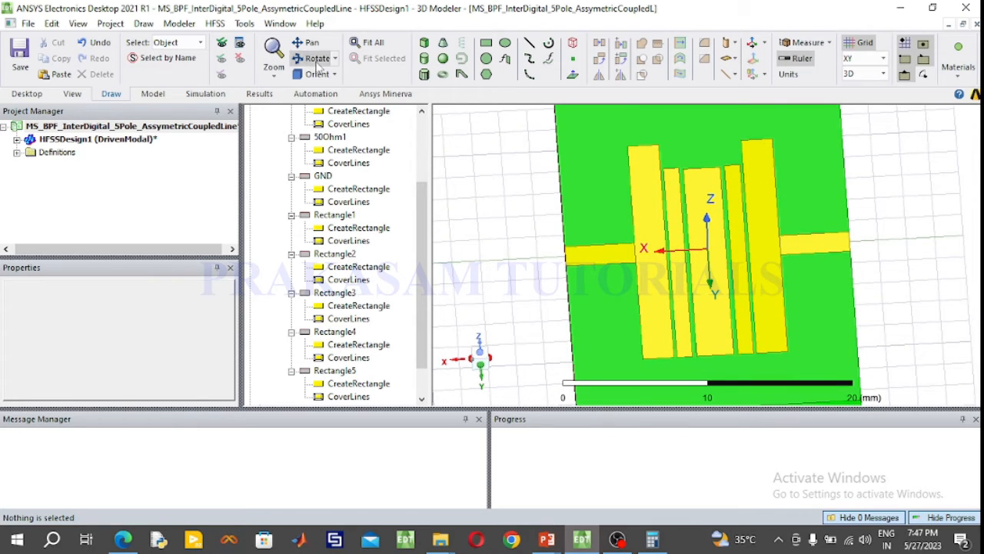
pyautogui.click(424, 58)
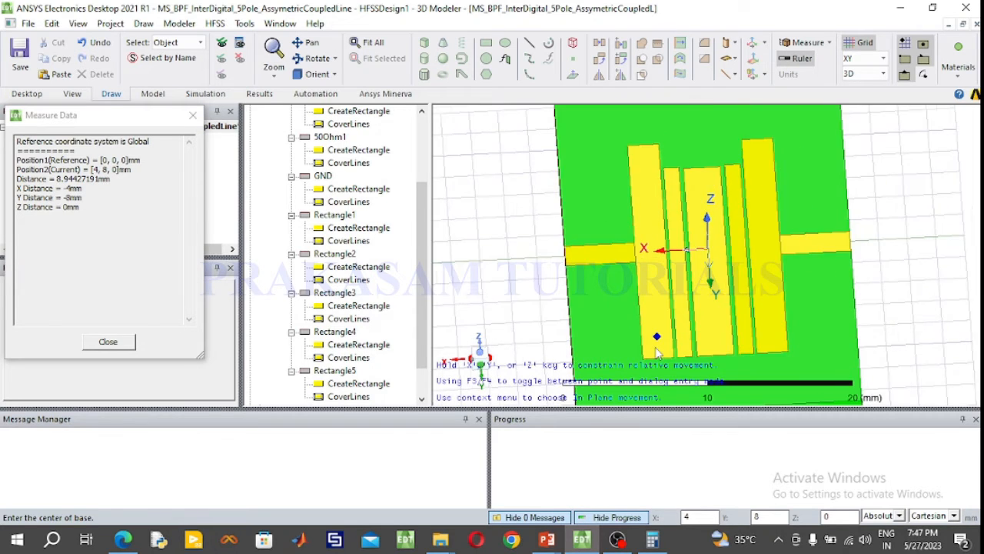
pyautogui.scroll(2, 657, 351)
pyautogui.click(658, 346)
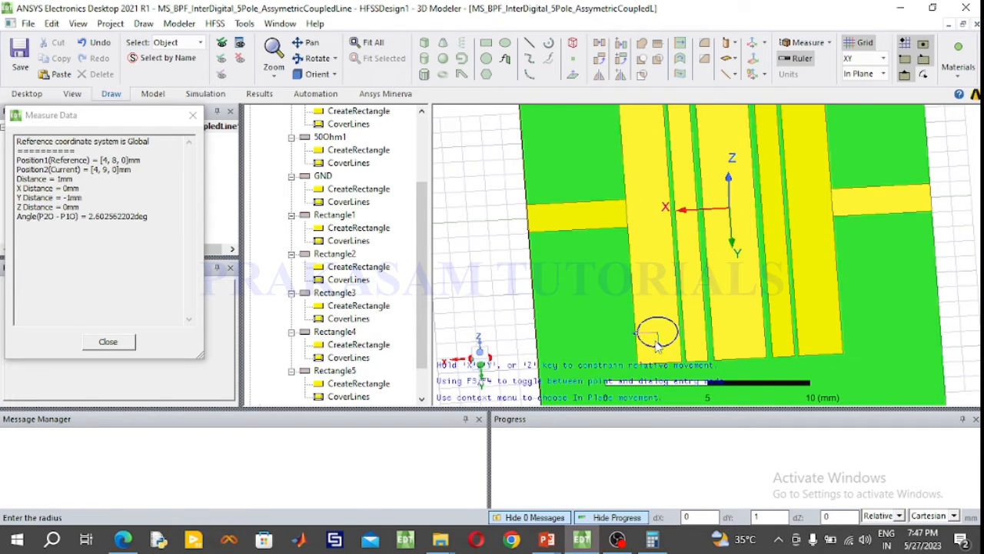
pyautogui.click(658, 344)
pyautogui.click(652, 332)
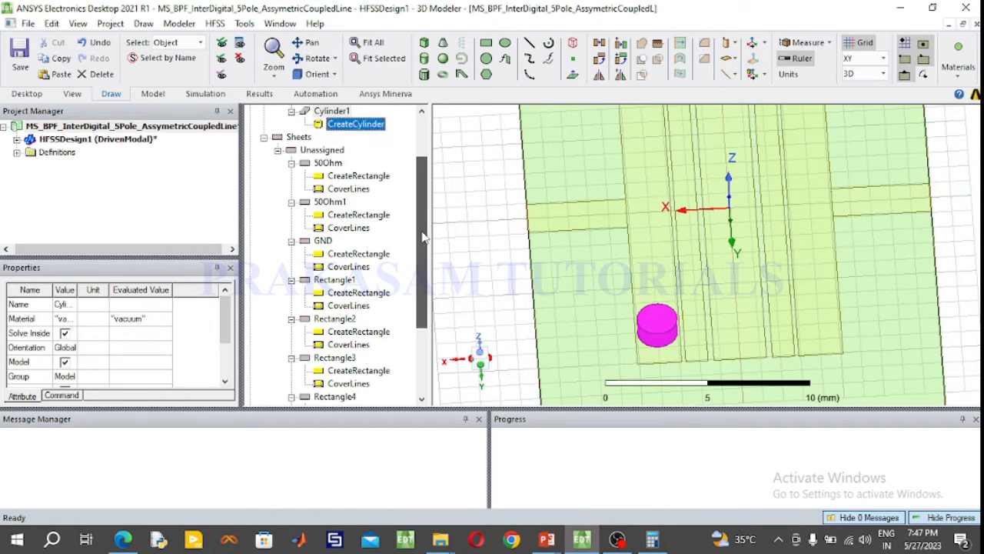
# Rename the new cylinder as ViaHG.
pyautogui.moveTo(425, 245); pyautogui.dragTo(425, 198)
pyautogui.doubleClick(333, 190)
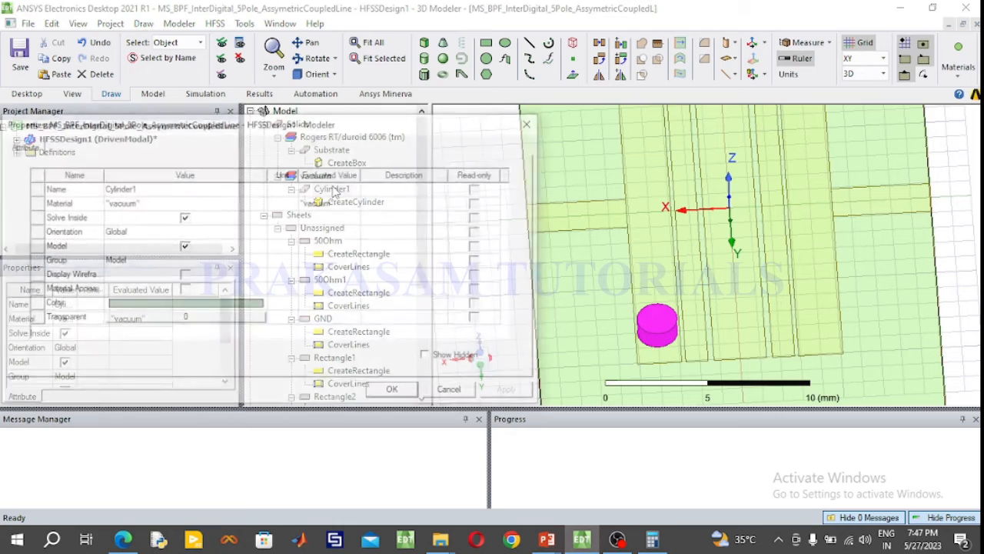
pyautogui.doubleClick(193, 189)
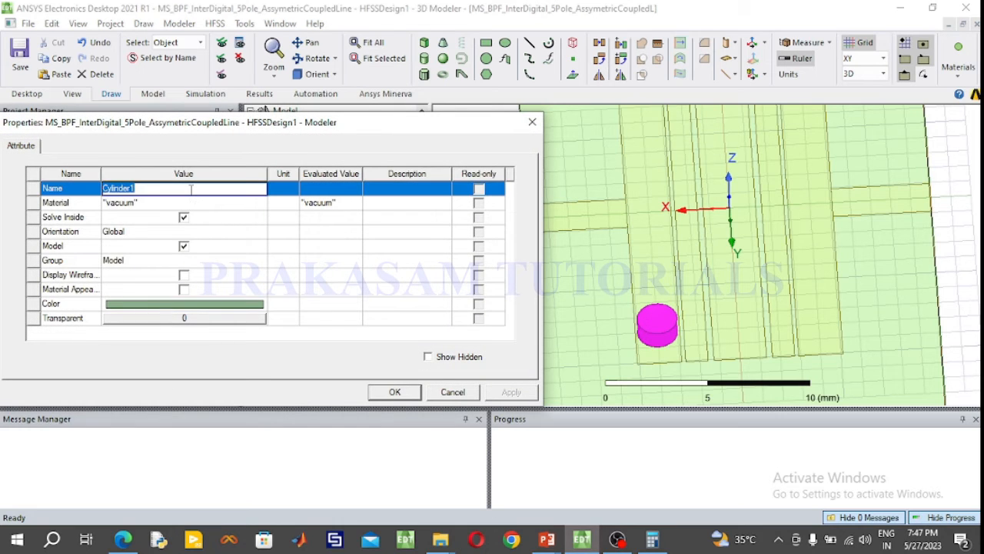
pyautogui.write('ViaHG')
# Assign copper from the material library to the ViaHG cylinder.
pyautogui.click(166, 203)
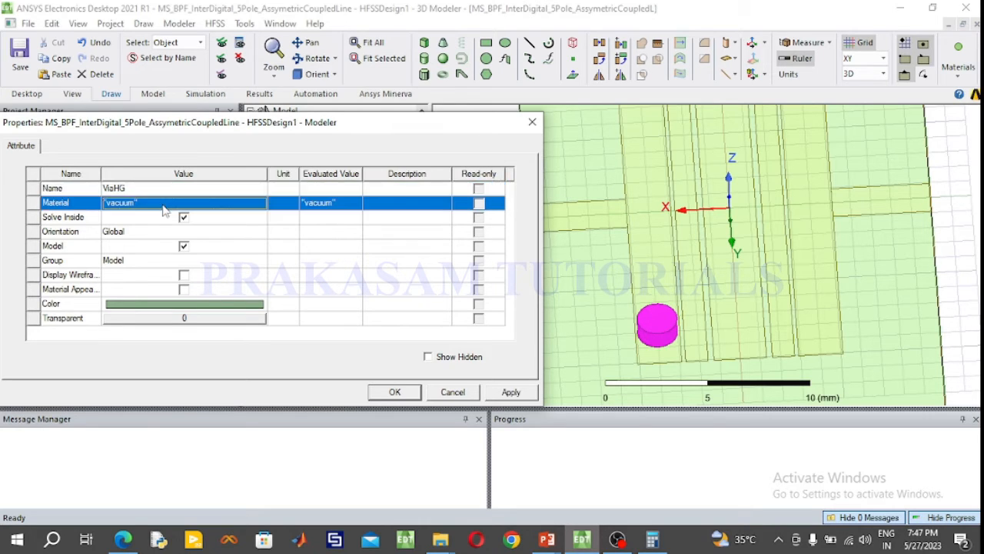
pyautogui.click(143, 215)
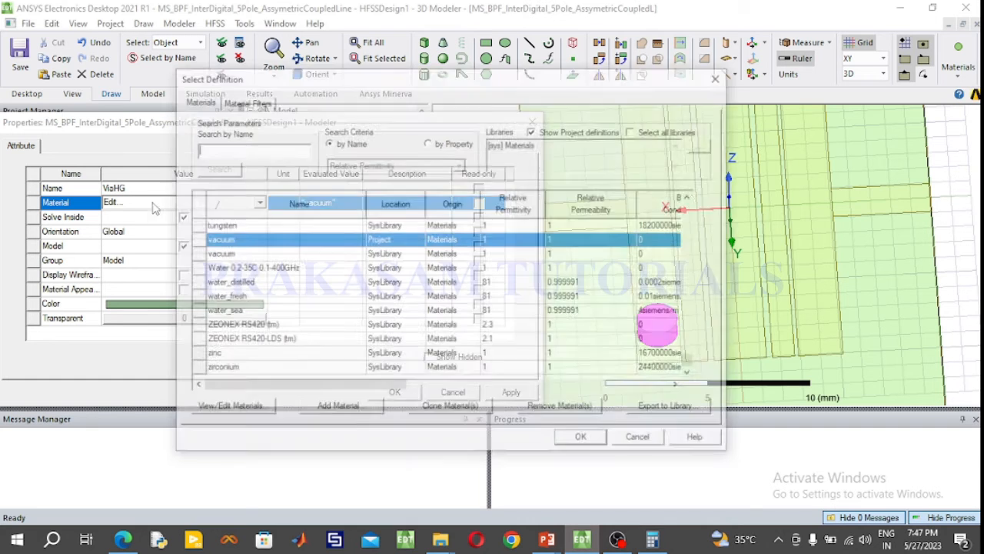
pyautogui.click(224, 151)
pyautogui.write('cop')
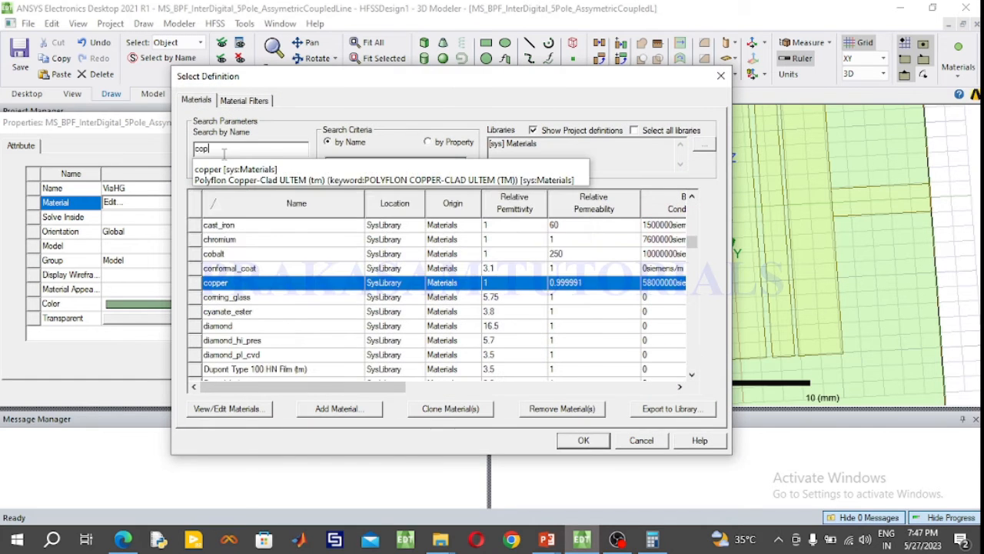
pyautogui.click(237, 283)
pyautogui.click(573, 444)
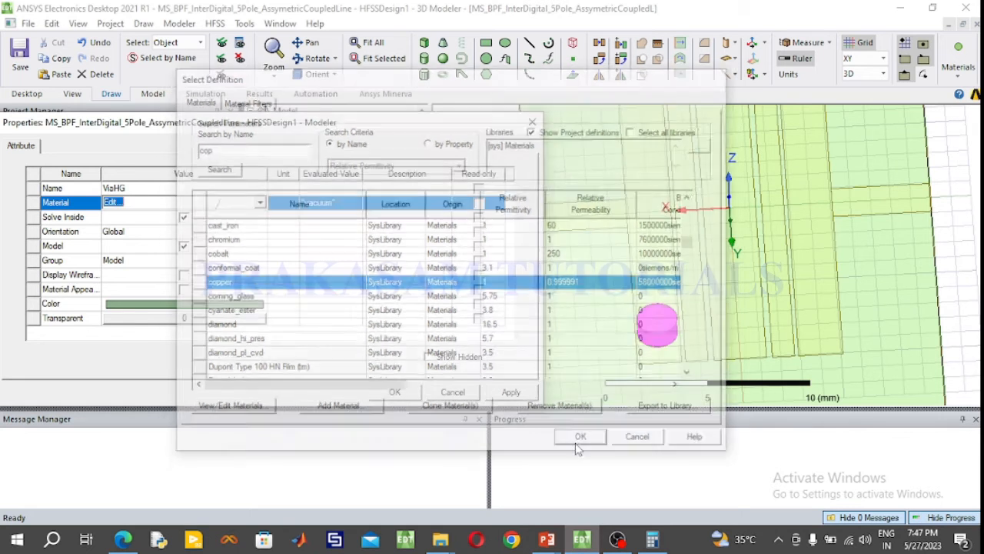
pyautogui.click(396, 394)
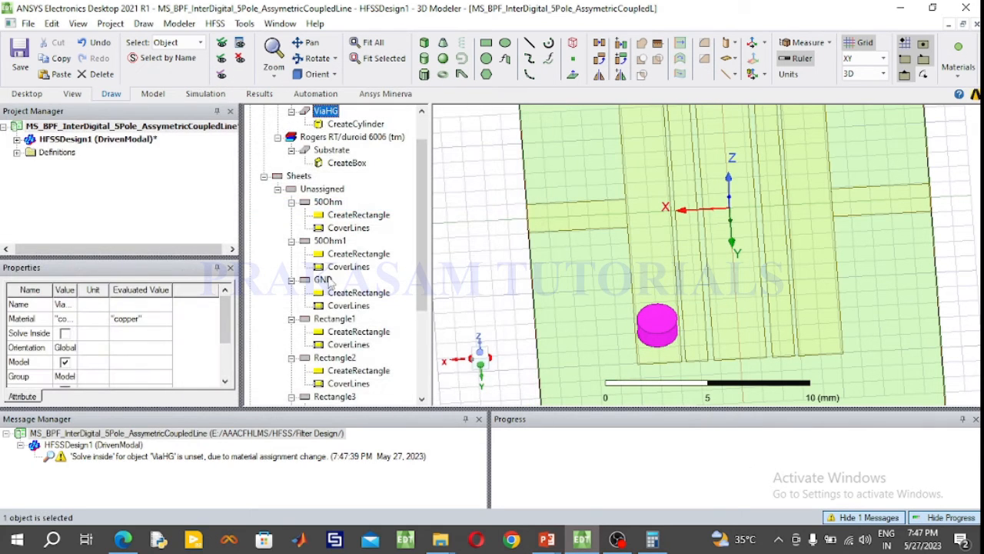
# Set the ViaHG cylinder's Radius to 0.5 mm, Height to -1.27 mm and Center Position to 4, 9, 0 mm.
pyautogui.doubleClick(357, 127)
pyautogui.click(149, 247)
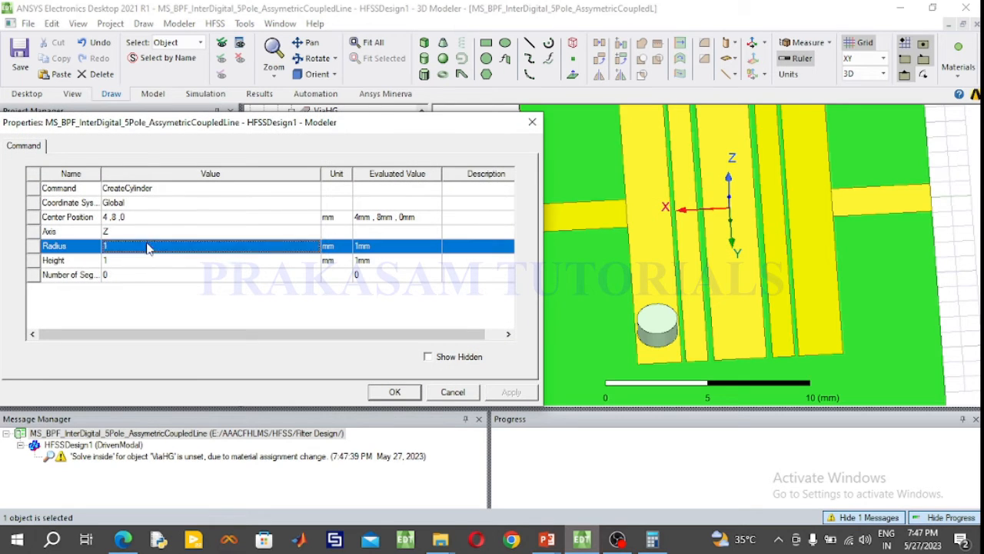
pyautogui.click(148, 245)
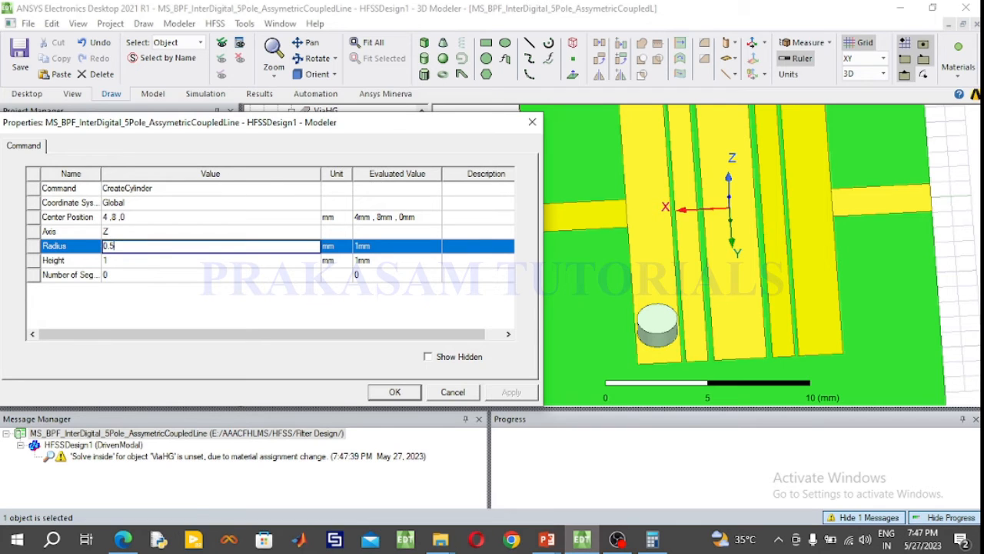
pyautogui.click(127, 262)
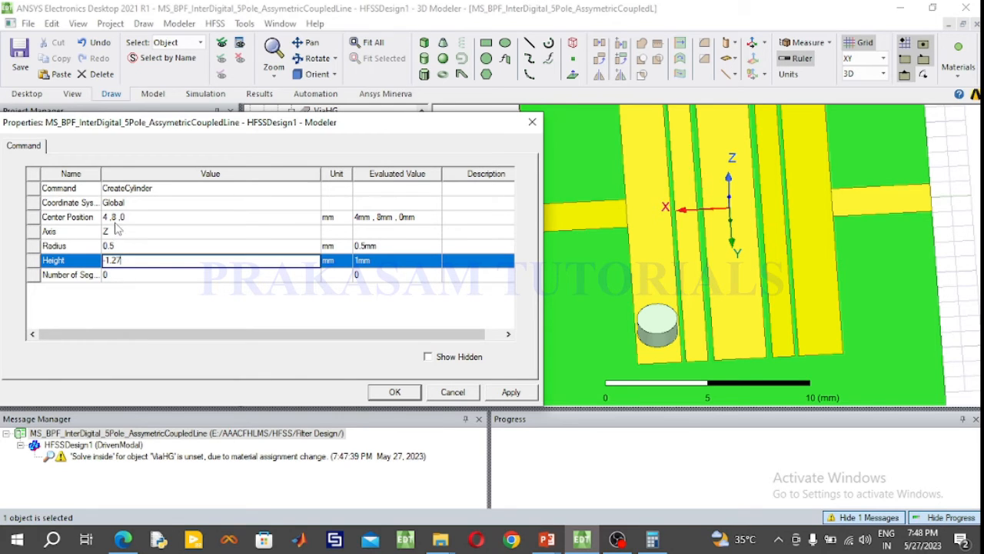
pyautogui.click(115, 217)
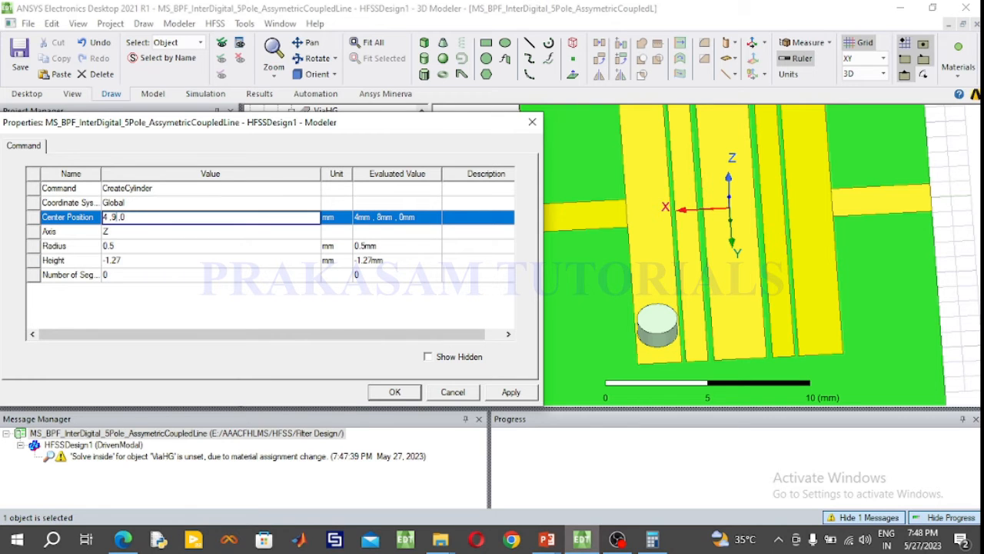
pyautogui.click(392, 394)
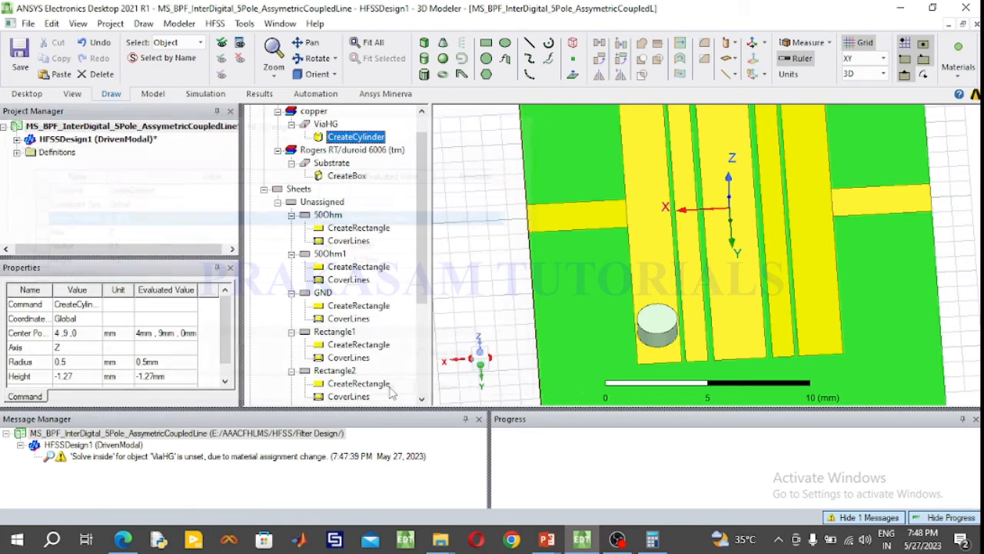
# Inspect how the ViaHG cylinder passes through the substrate in the front (-X) view.
pyautogui.click(336, 74)
pyautogui.click(335, 156)
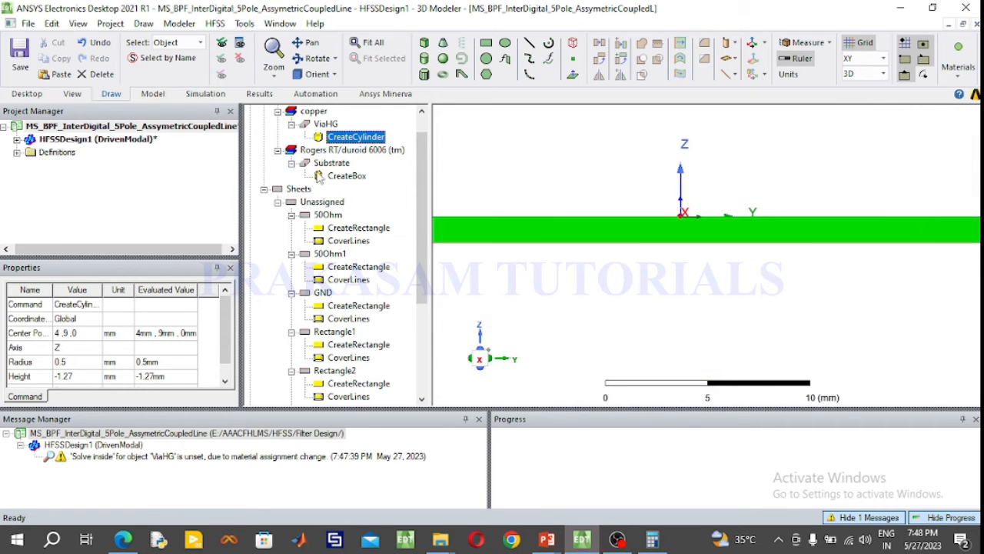
pyautogui.click(326, 125)
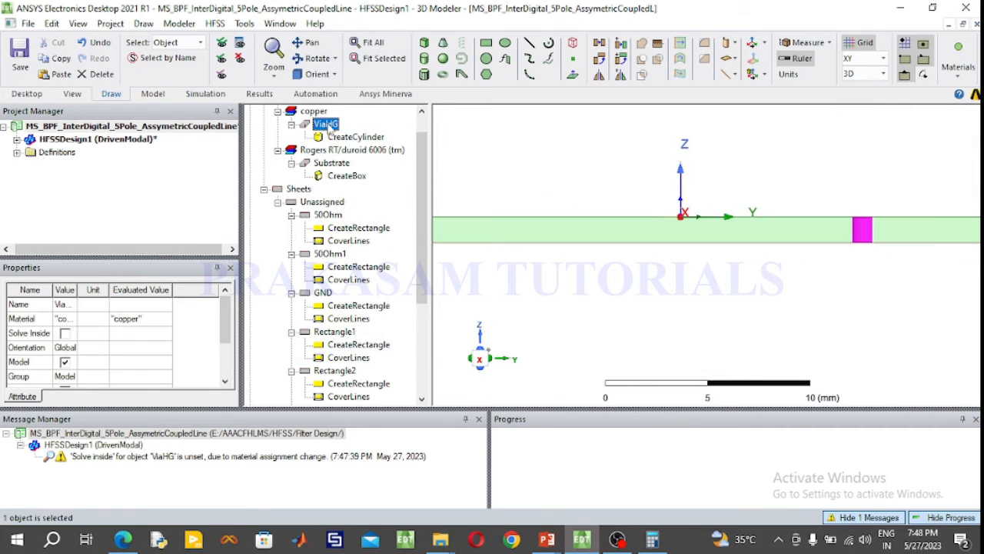
pyautogui.click(302, 74)
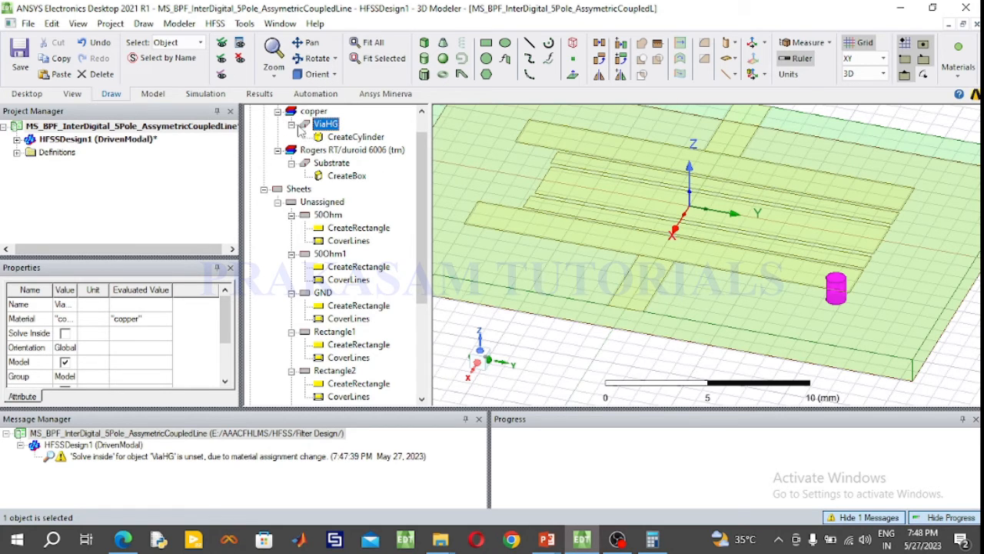
# Duplicate the ViaHG cylinder and set the copy's Center Position to -4, 9, 0 mm.
pyautogui.click(292, 124)
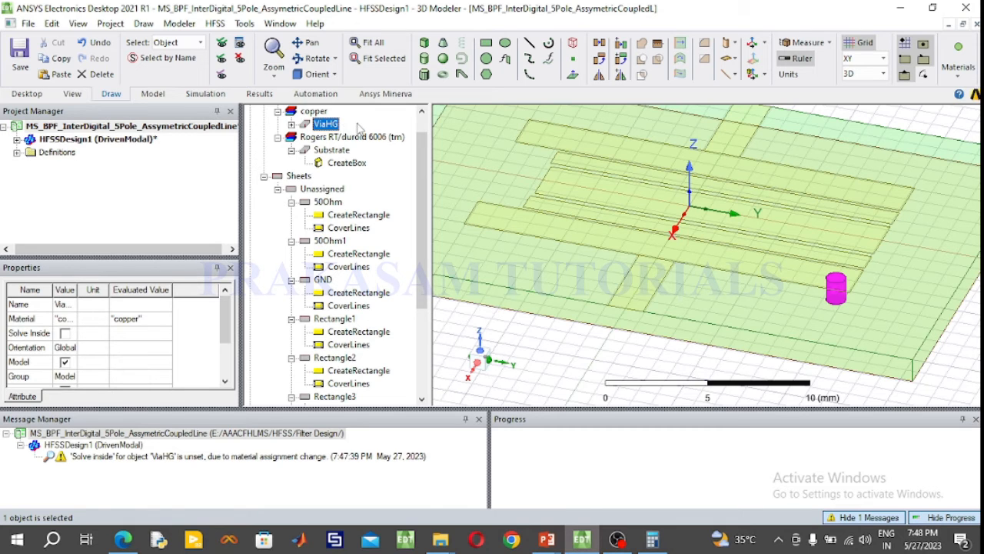
pyautogui.hotkey('ctrl', 'v')
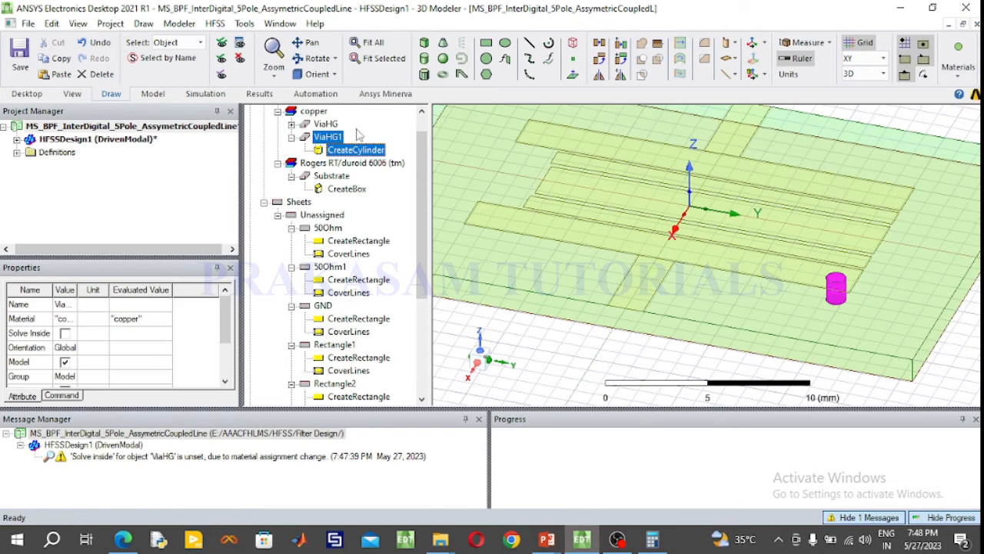
pyautogui.click(491, 296)
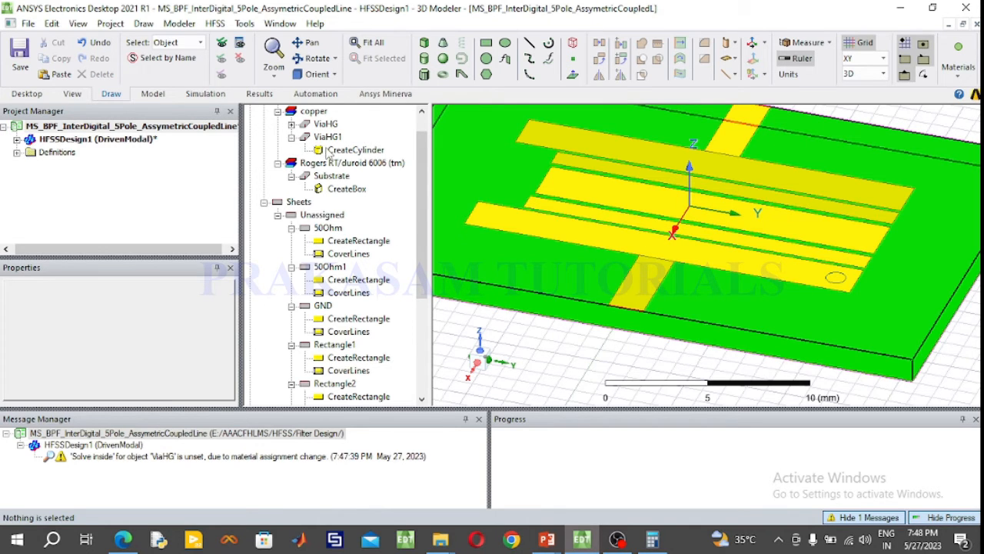
pyautogui.doubleClick(356, 150)
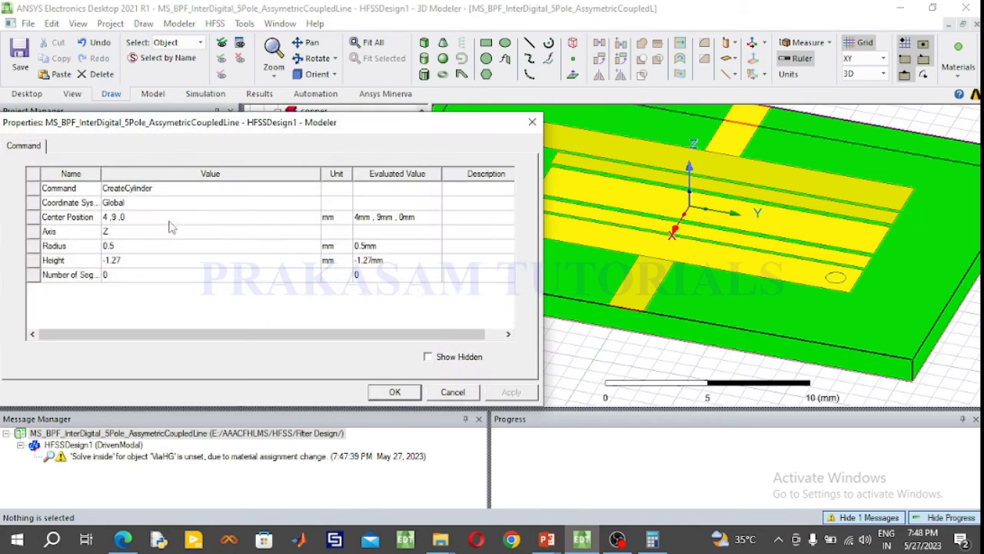
pyautogui.click(107, 218)
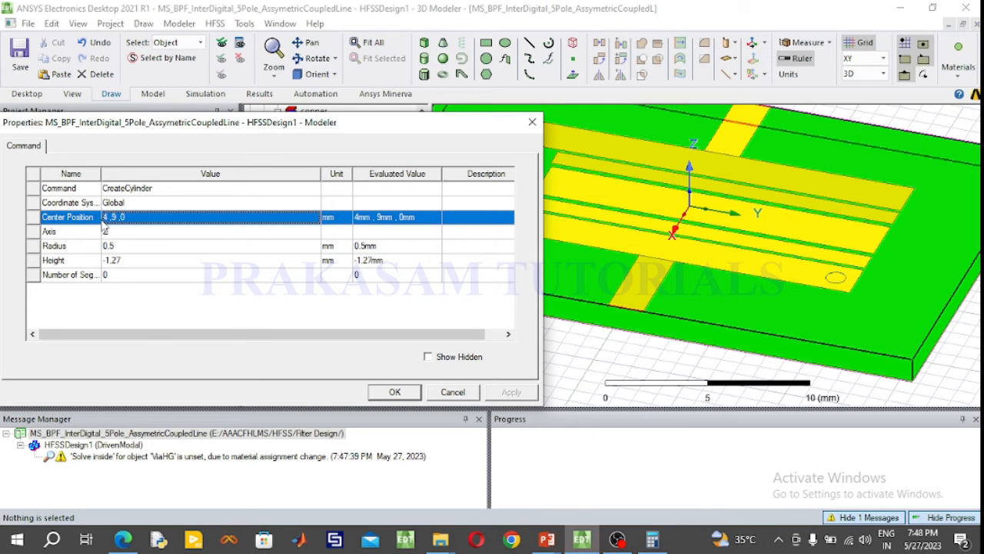
pyautogui.click(107, 219)
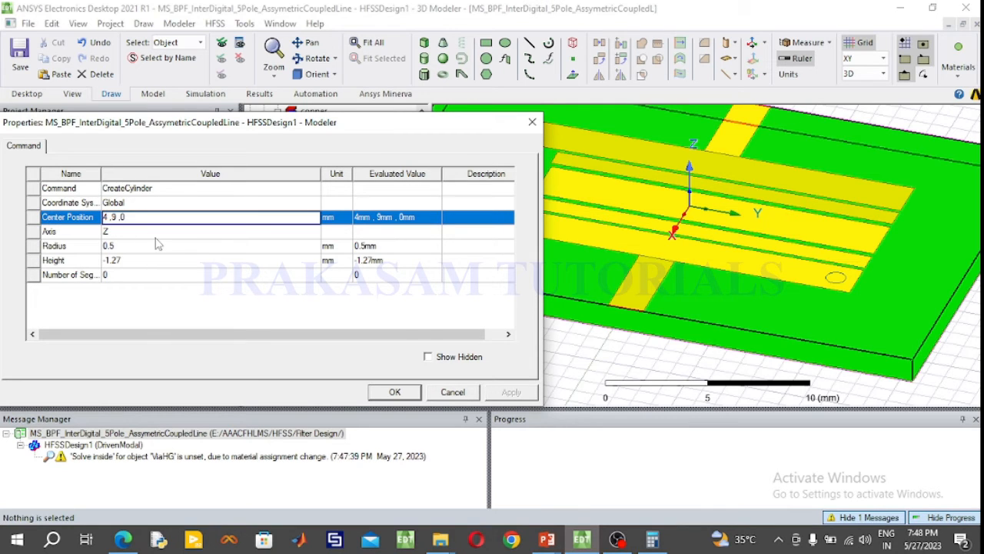
pyautogui.write('-')
pyautogui.click(396, 392)
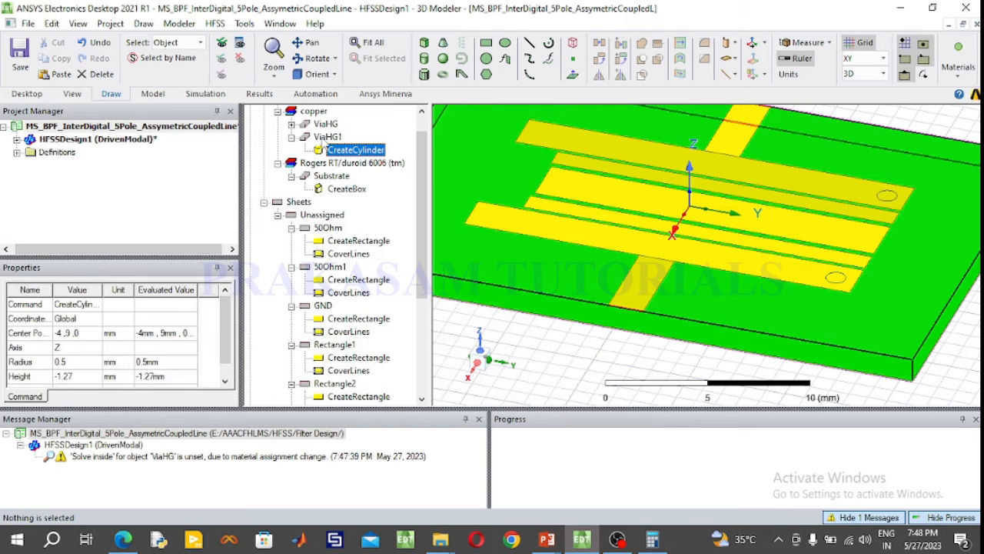
# Inspect the ViaHG1 cylinder's placement in the substrate from the front (-X) and from above.
pyautogui.click(317, 73)
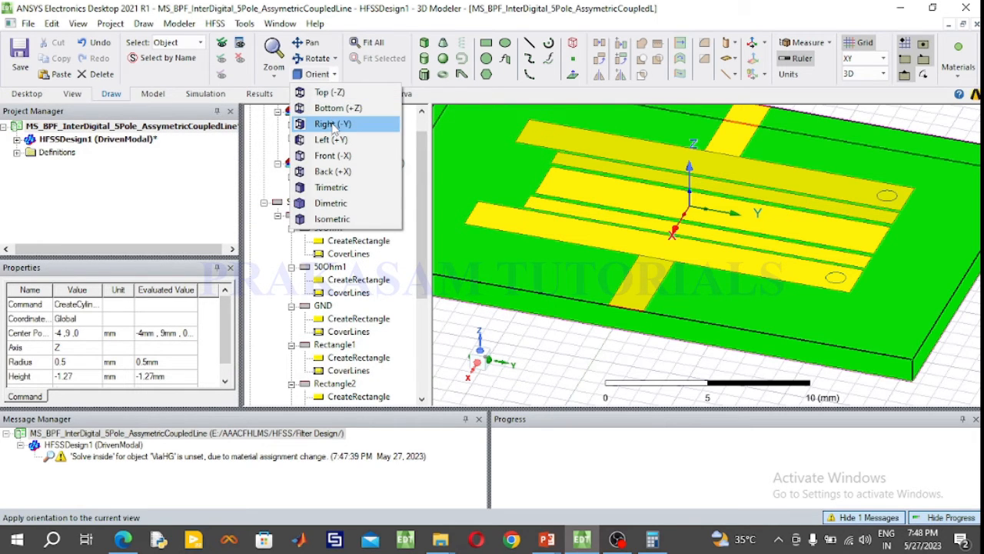
pyautogui.click(333, 156)
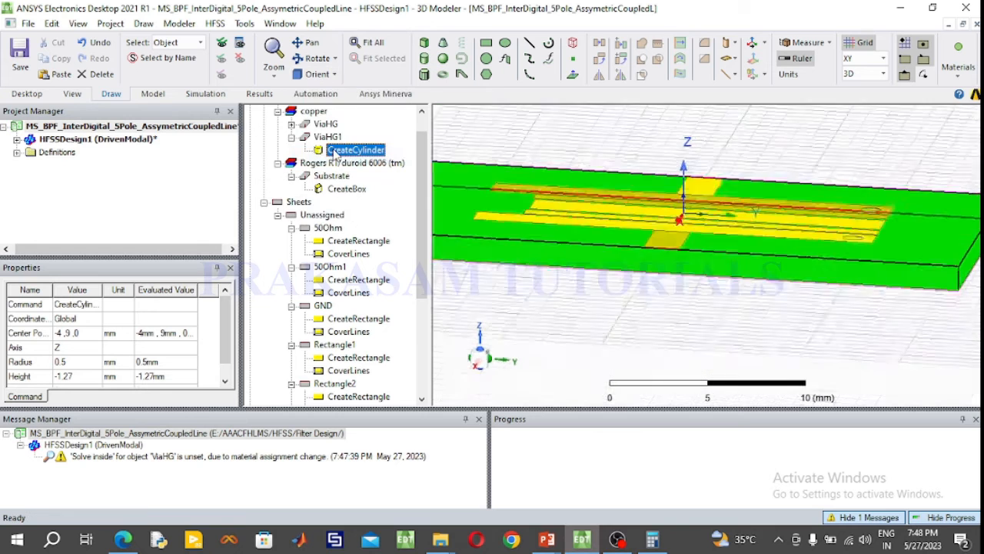
pyautogui.click(329, 137)
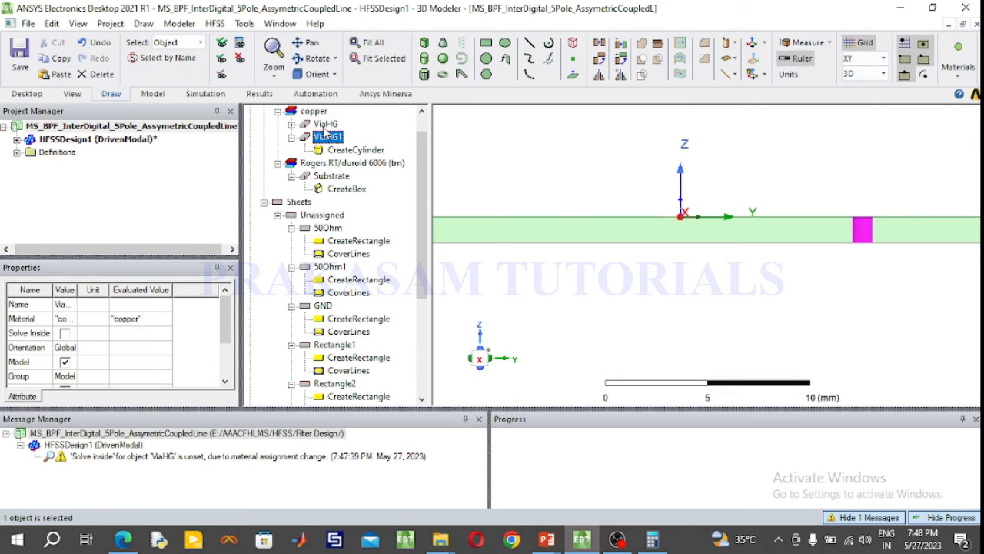
pyautogui.click(310, 76)
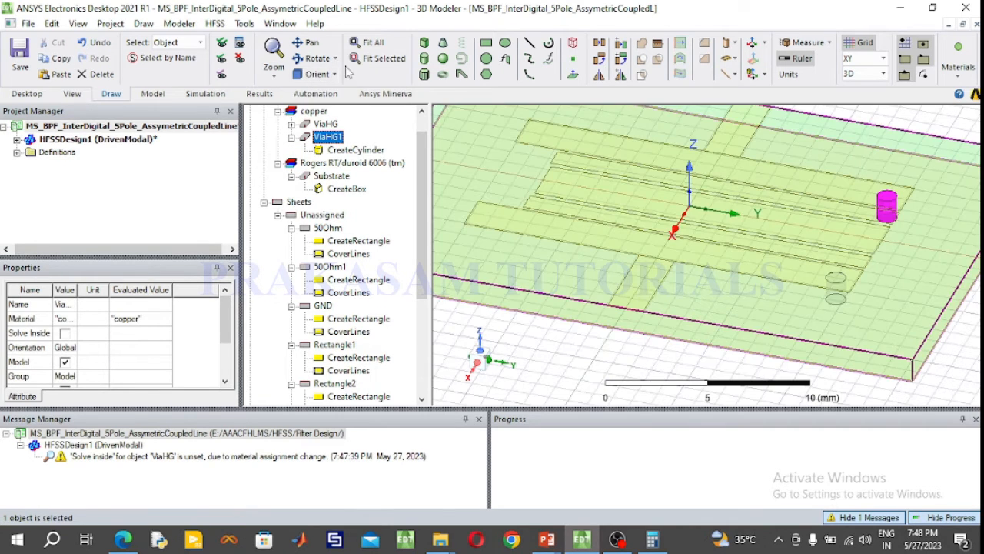
pyautogui.click(317, 58)
pyautogui.moveTo(595, 295); pyautogui.dragTo(534, 158)
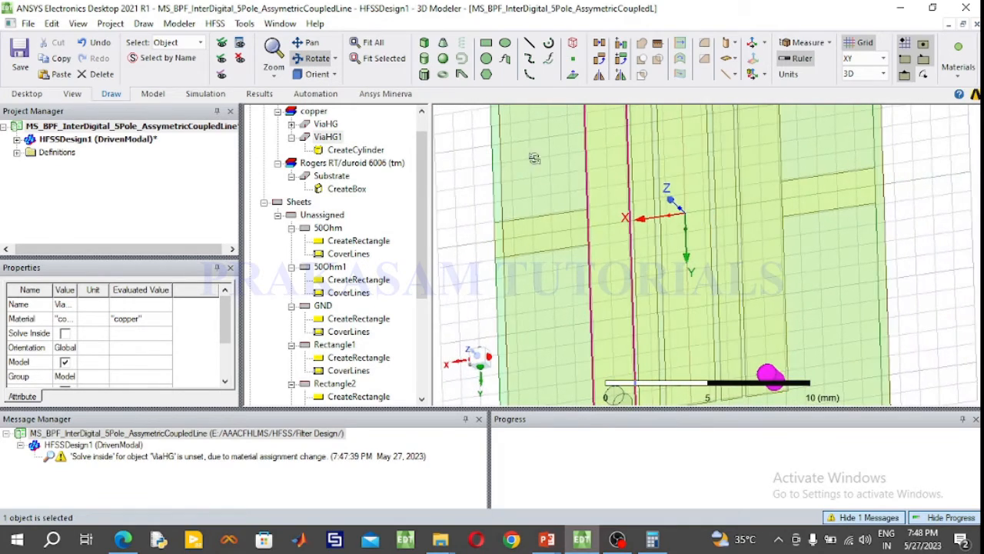
pyautogui.click(367, 43)
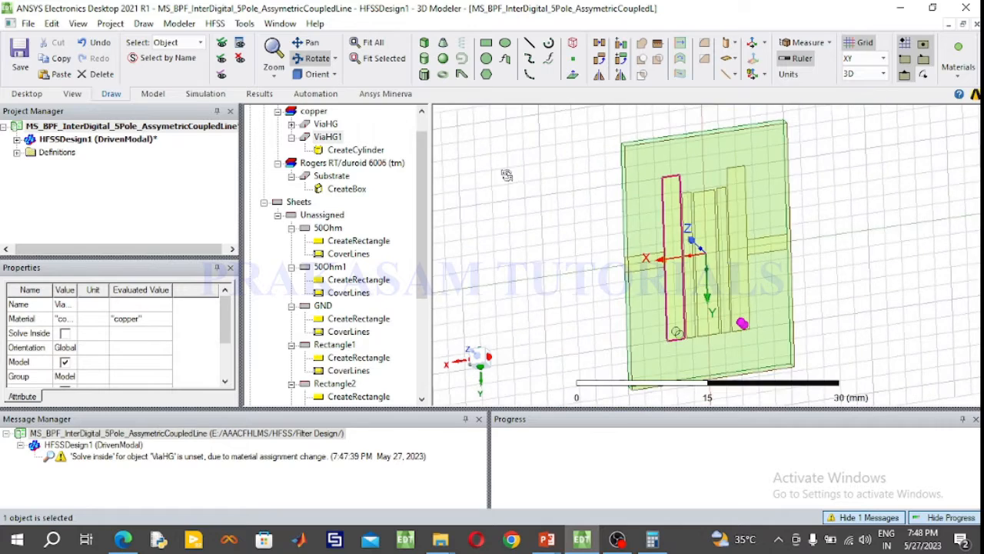
pyautogui.moveTo(535, 177); pyautogui.dragTo(536, 163)
pyautogui.moveTo(862, 244); pyautogui.dragTo(817, 271)
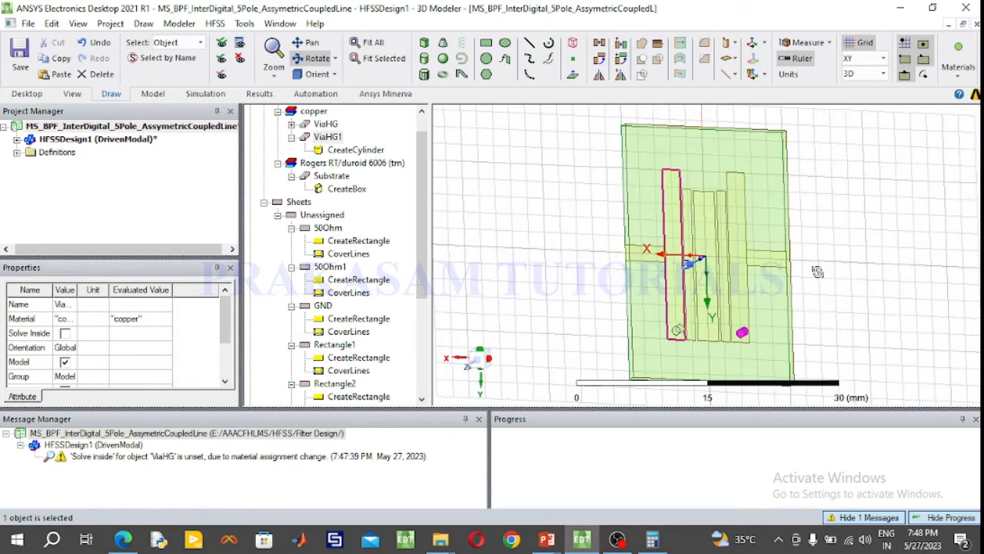
pyautogui.moveTo(808, 134); pyautogui.dragTo(827, 138)
pyautogui.moveTo(761, 242); pyautogui.dragTo(785, 223)
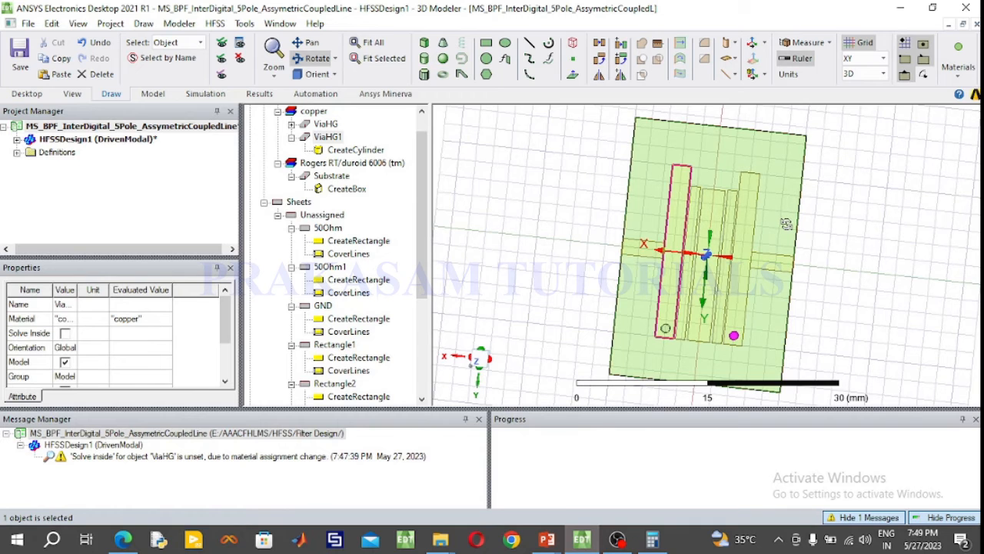
pyautogui.moveTo(919, 196); pyautogui.dragTo(919, 166)
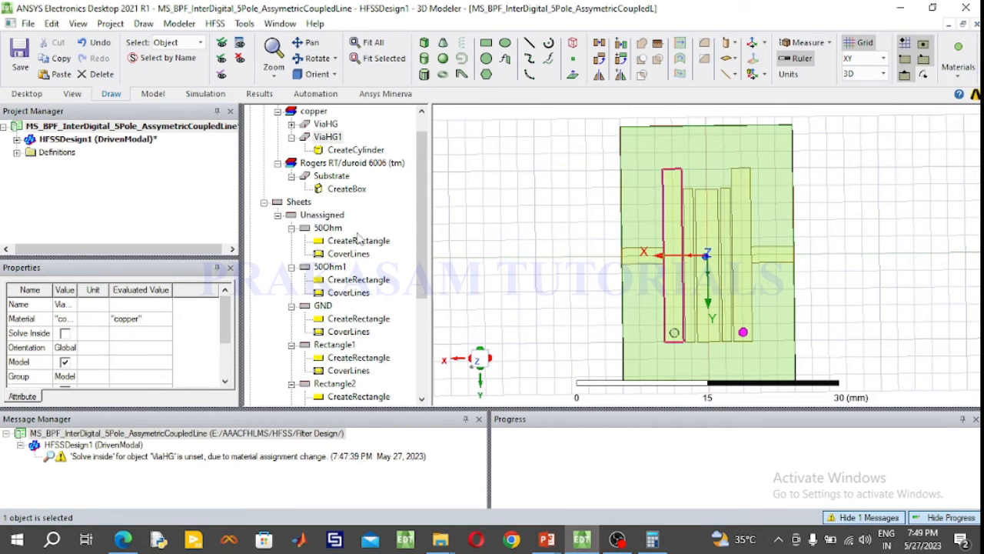
# Check the via-hole grounding positions on the PowerPoint slide of the five-pole filter layout, and return to HFSS.
pyautogui.moveTo(547, 541)
pyautogui.click(623, 473)
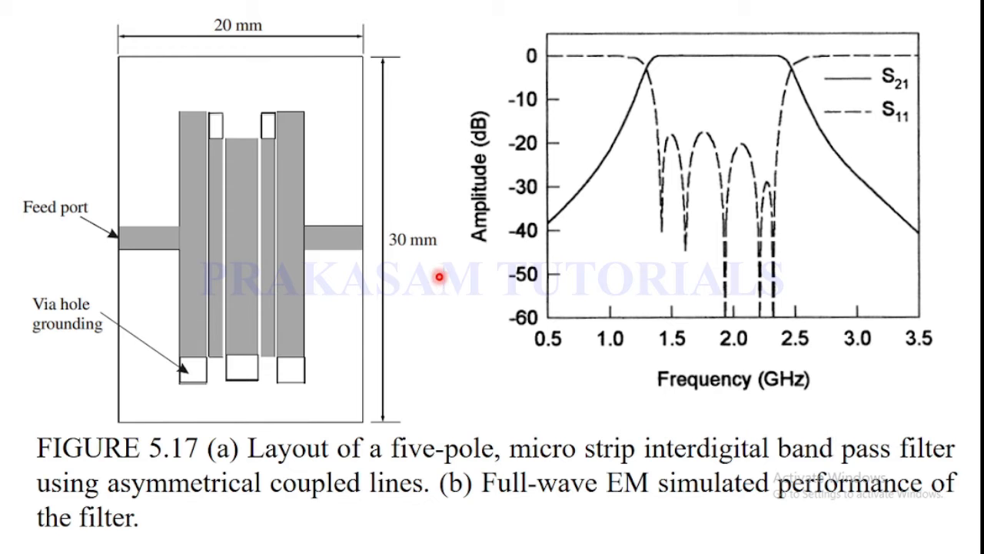
pyautogui.press('super')
pyautogui.click(582, 538)
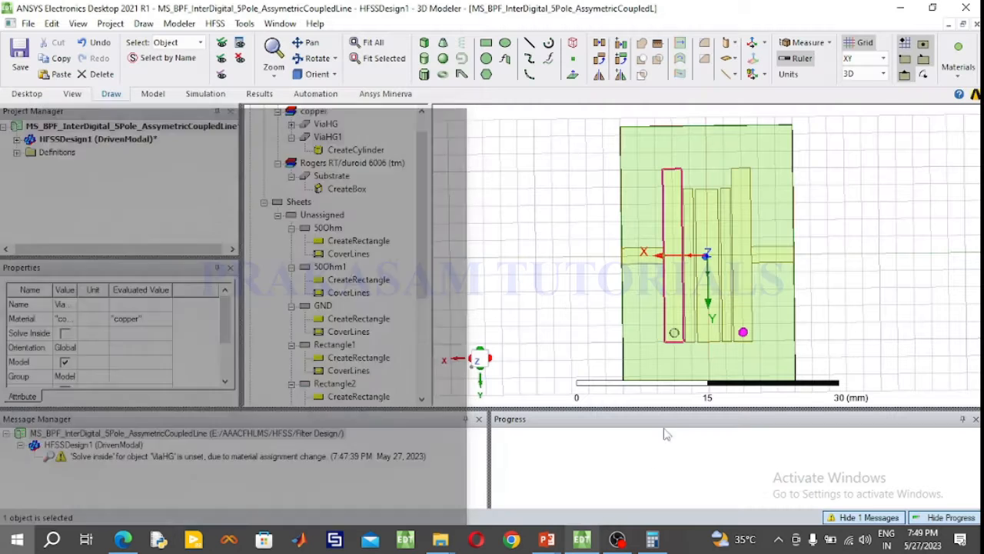
# Draw a cylinder of 0.5 mm radius and 17 mm height near the -Y end of the narrow +X resonator, centred at 2.5, -7, 0 mm.
pyautogui.scroll(3, 703, 202)
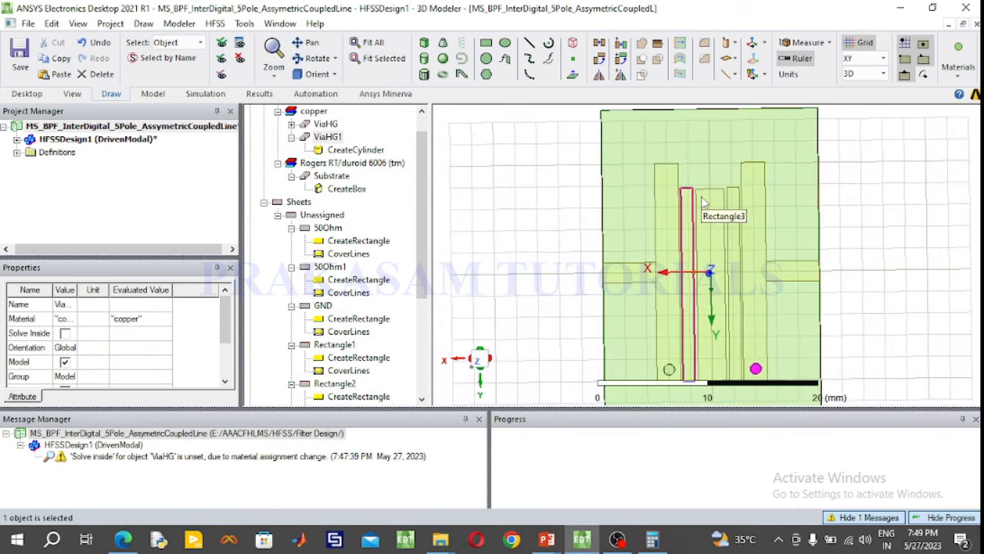
pyautogui.scroll(5, 701, 201)
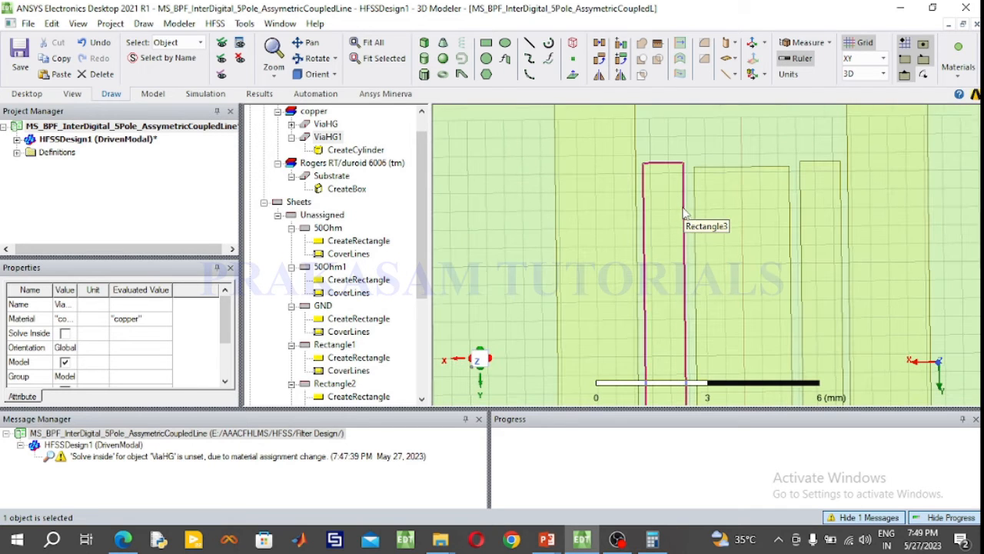
pyautogui.scroll(2, 731, 180)
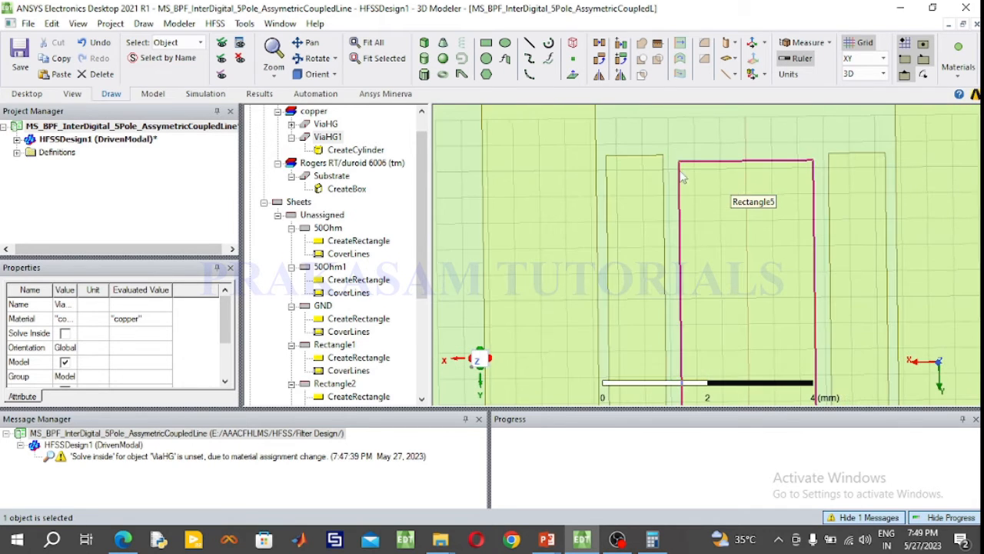
pyautogui.click(423, 59)
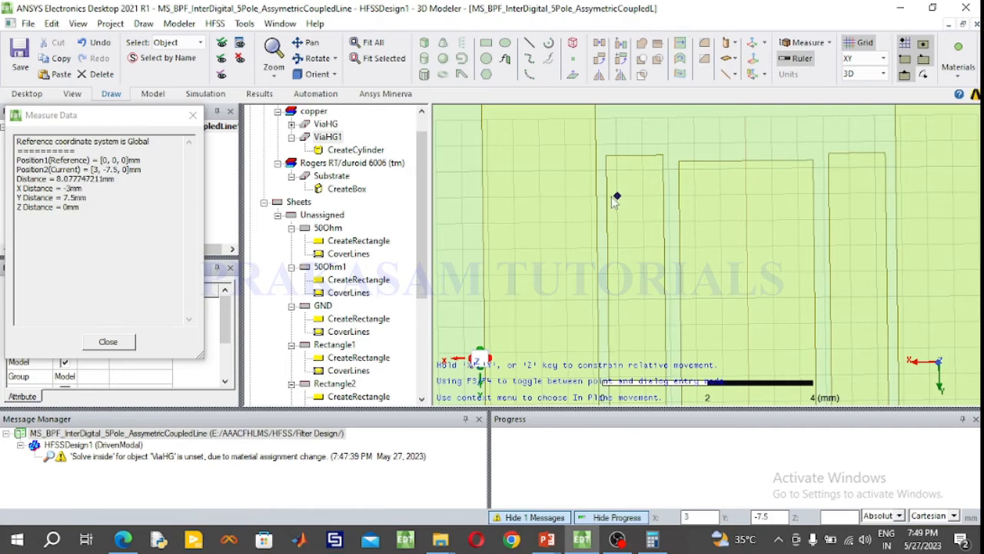
pyautogui.click(627, 182)
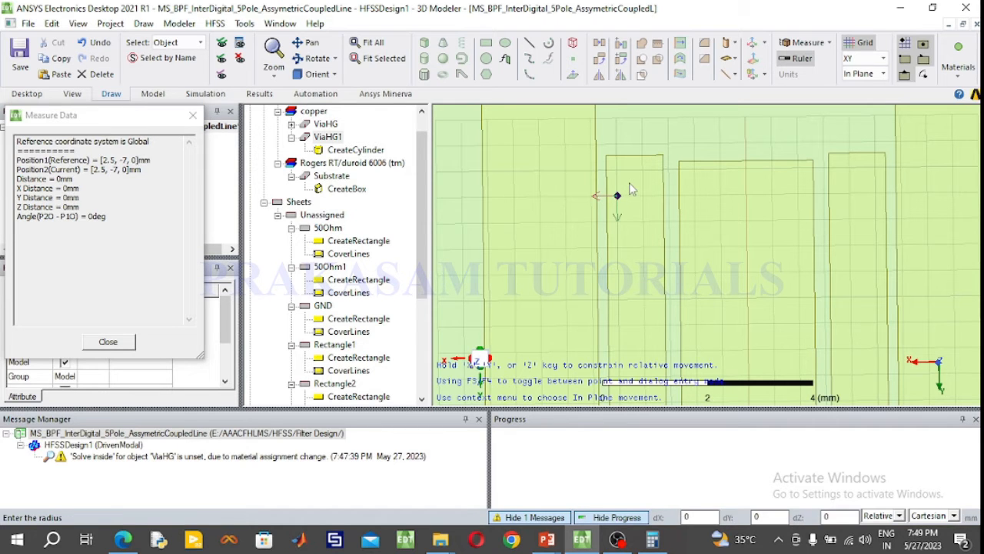
pyautogui.click(617, 170)
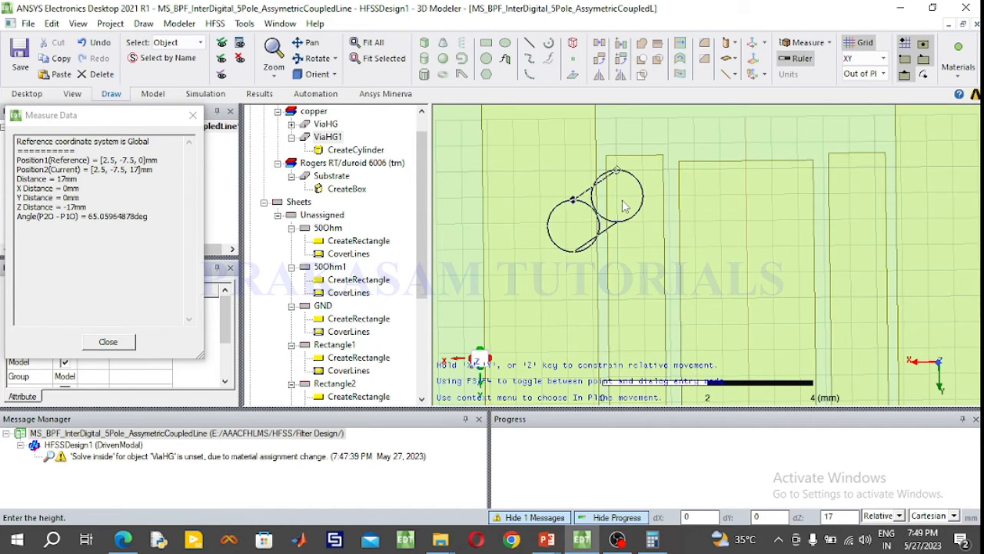
pyautogui.click(625, 206)
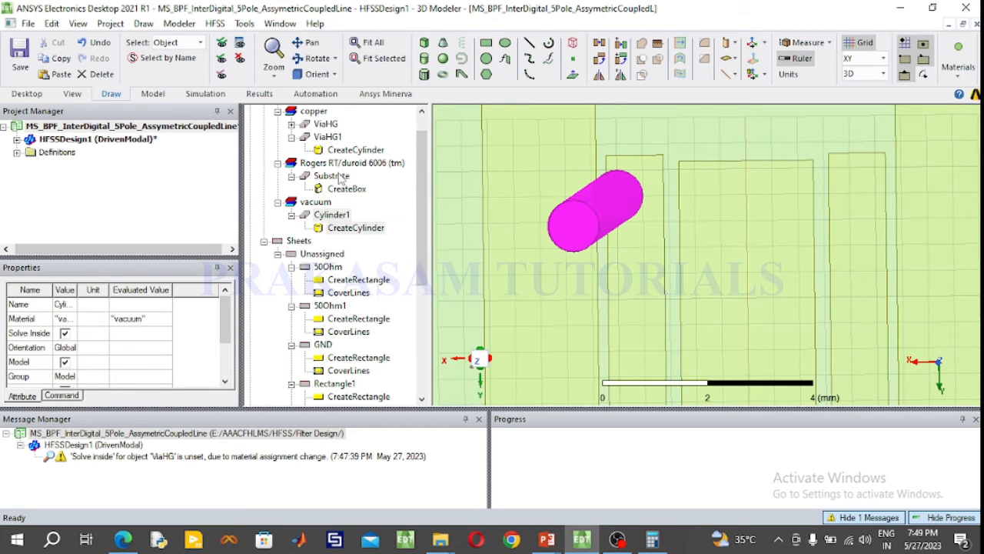
# Rename the new cylinder as ViaHG2 and change its material to copper.
pyautogui.doubleClick(337, 216)
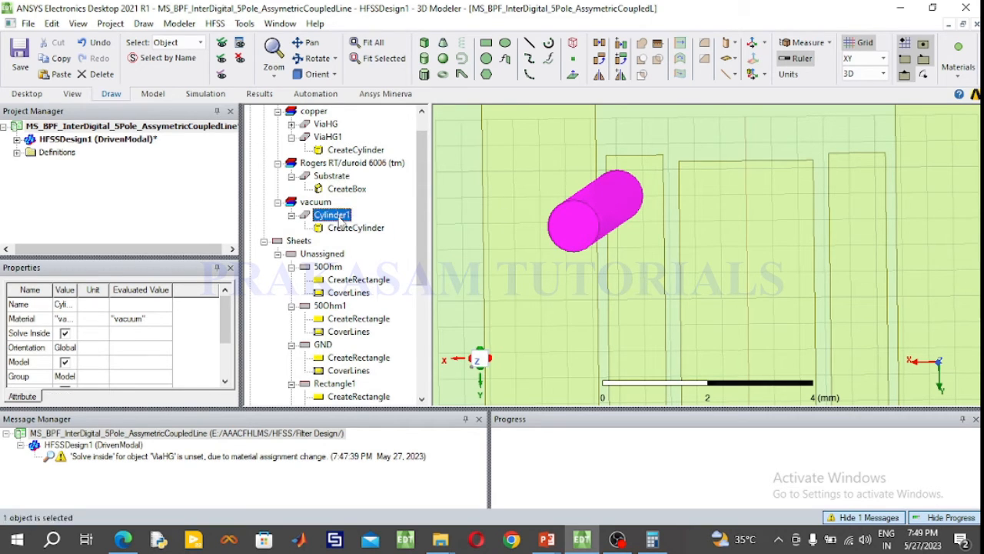
pyautogui.click(192, 189)
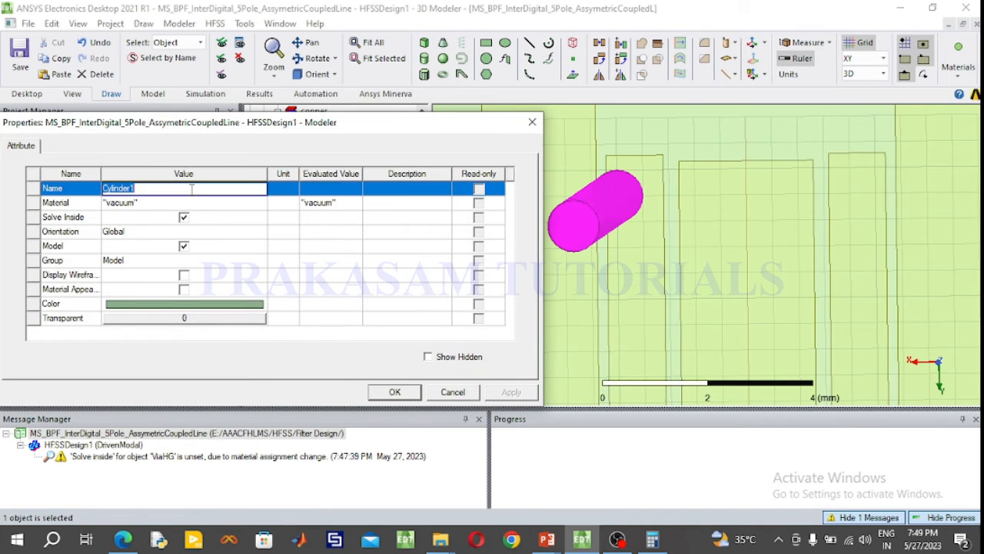
pyautogui.write('ViaHG2')
pyautogui.click(184, 205)
pyautogui.click(183, 204)
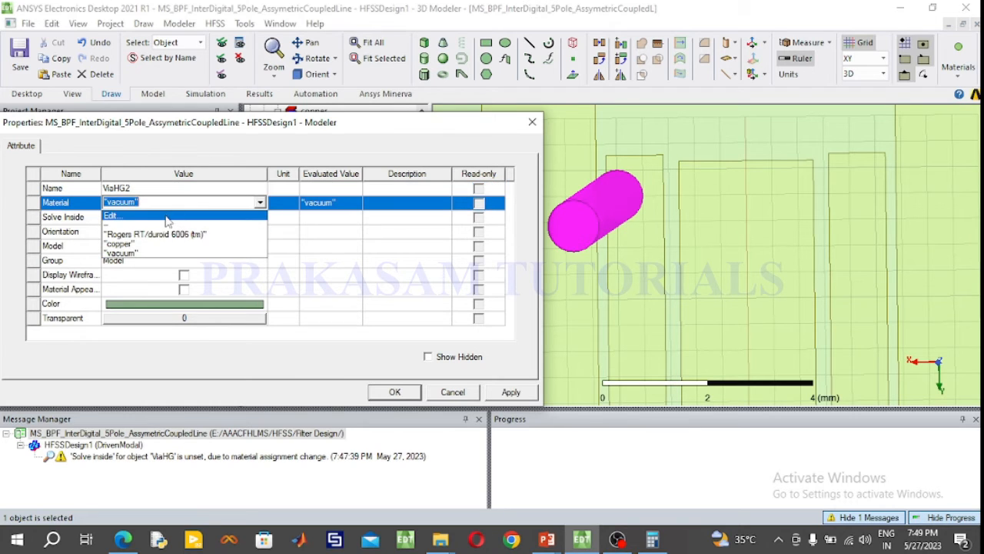
pyautogui.click(146, 243)
pyautogui.click(391, 394)
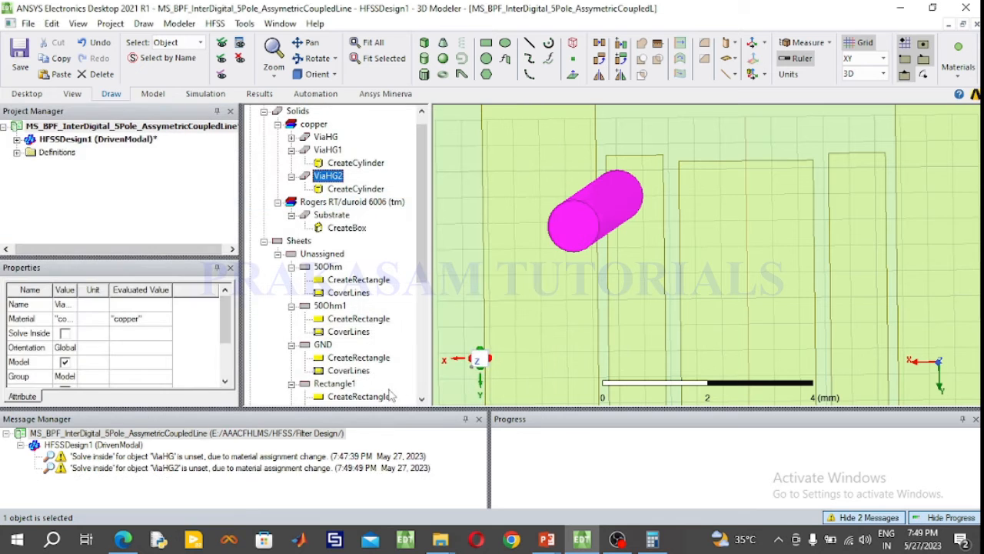
# Set the ViaHG2 cylinder's height to -1.27 mm and its centre position to 2.15, -7, 0 mm.
pyautogui.doubleClick(358, 190)
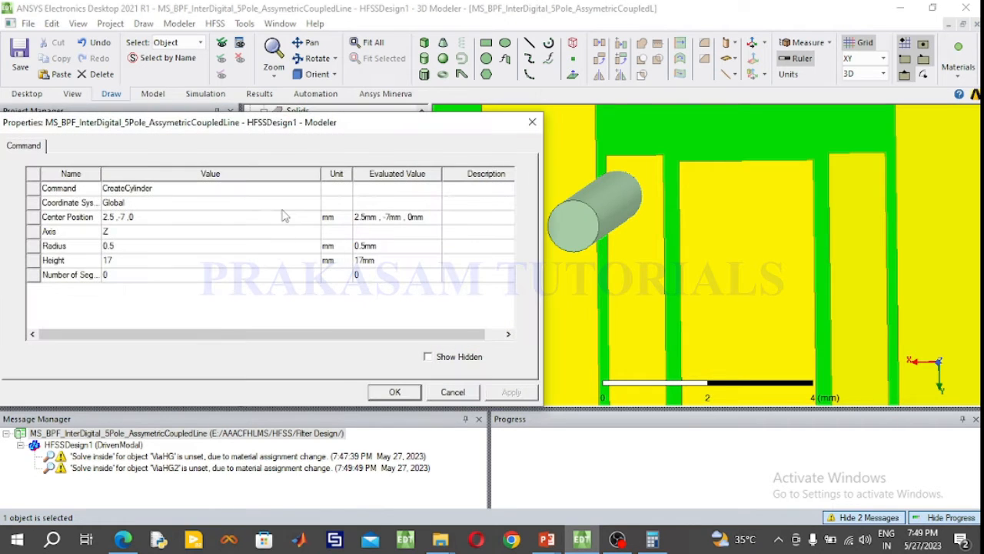
pyautogui.click(131, 262)
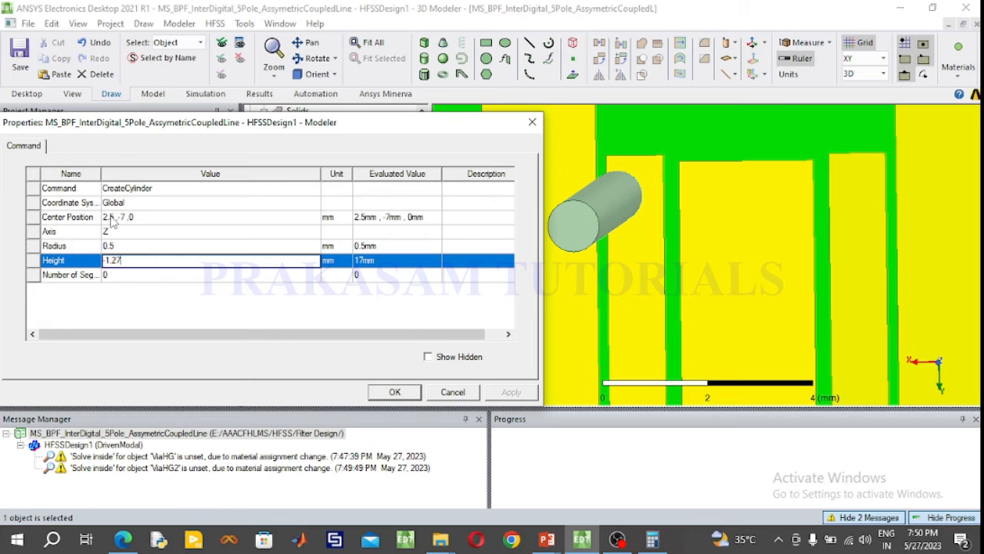
pyautogui.click(113, 219)
pyautogui.click(109, 217)
pyautogui.write('1')
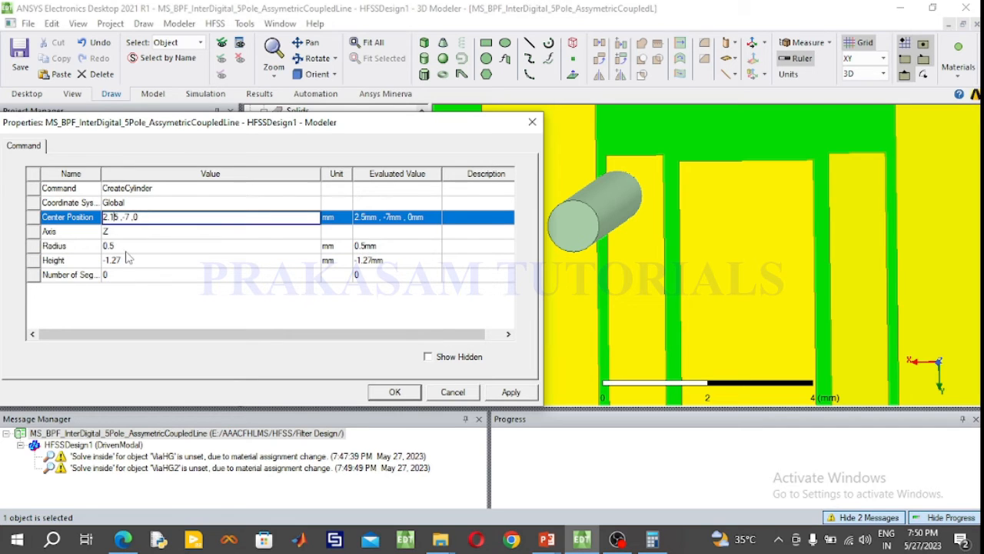
pyautogui.click(392, 392)
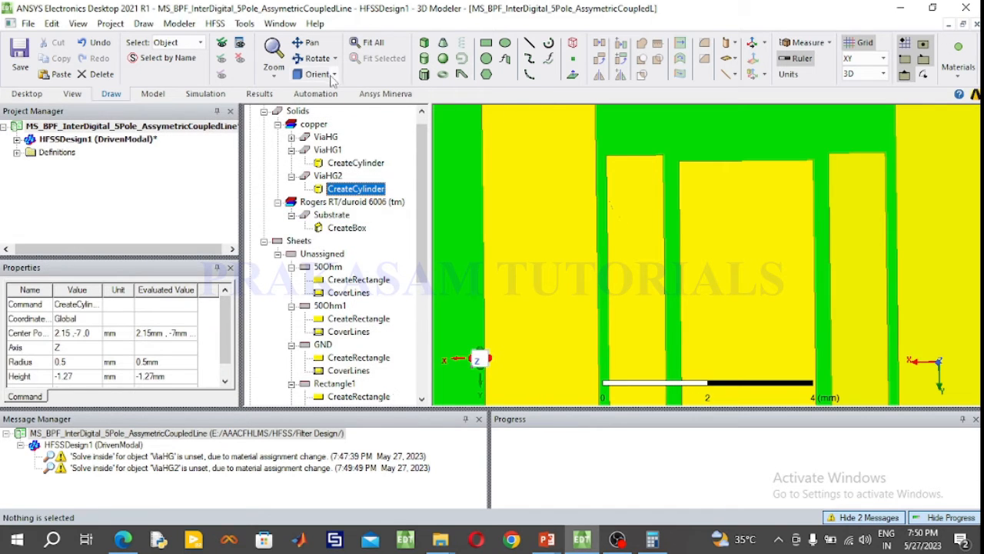
# Inspect ViaHG2's placement in the whole model from above and from the front (-X).
pyautogui.click(371, 43)
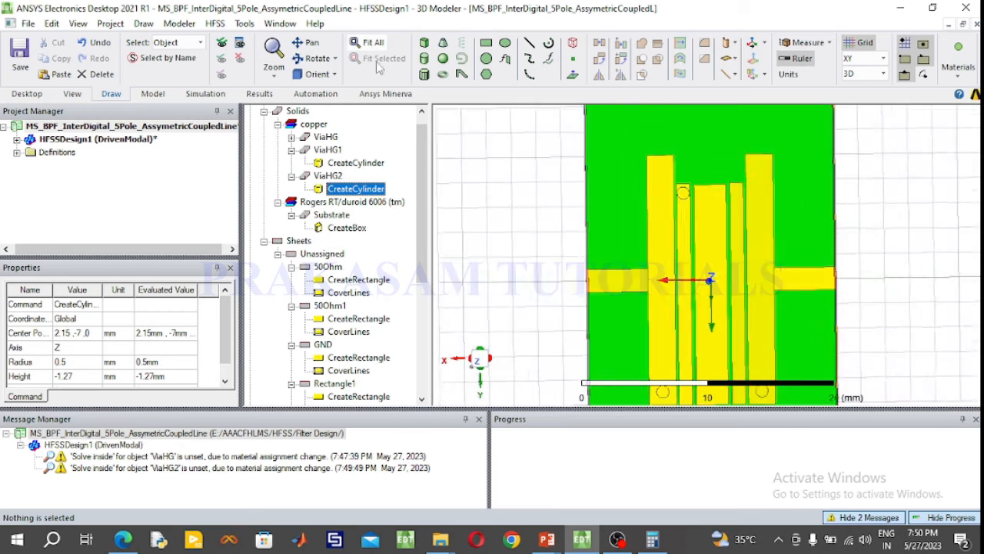
pyautogui.click(333, 176)
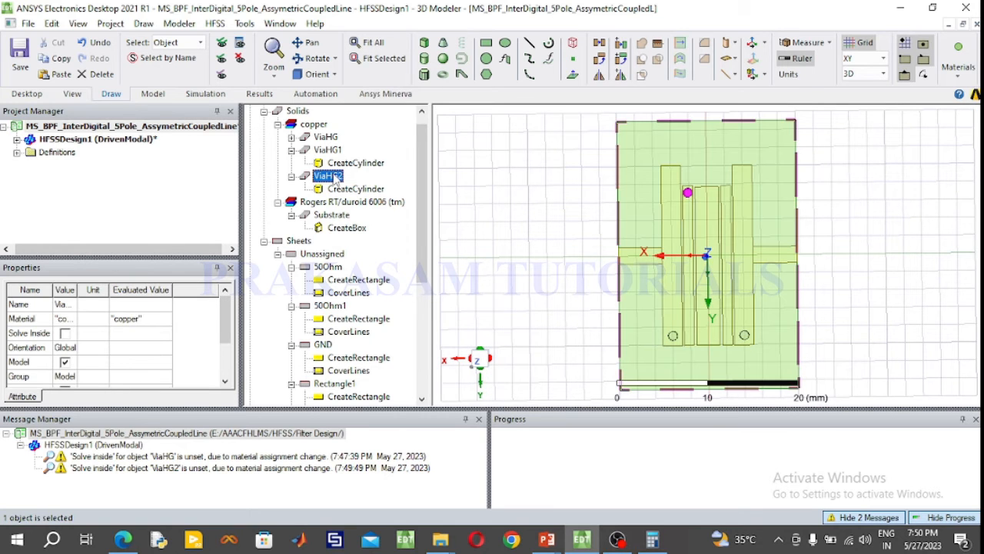
pyautogui.click(335, 76)
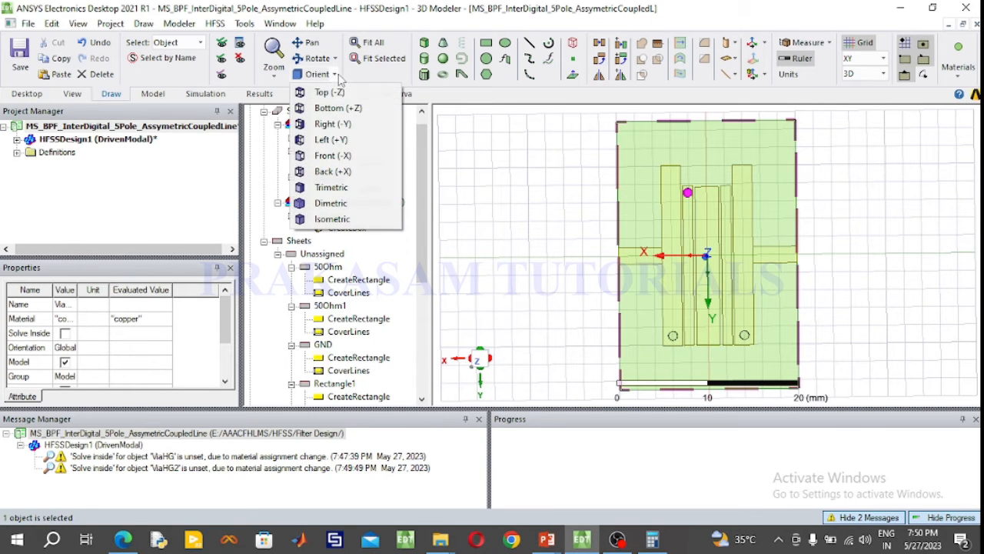
pyautogui.click(330, 157)
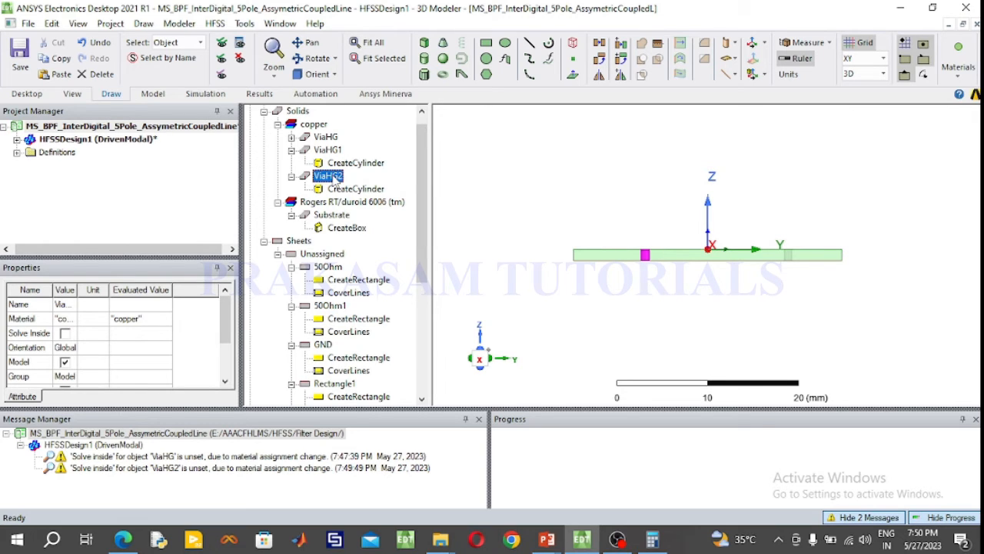
# Paste a copy of the ViaHG2 cylinder and set the copy's centre position to -2.15, -7, 0 mm.
pyautogui.hotkey('ctrl', 'v')
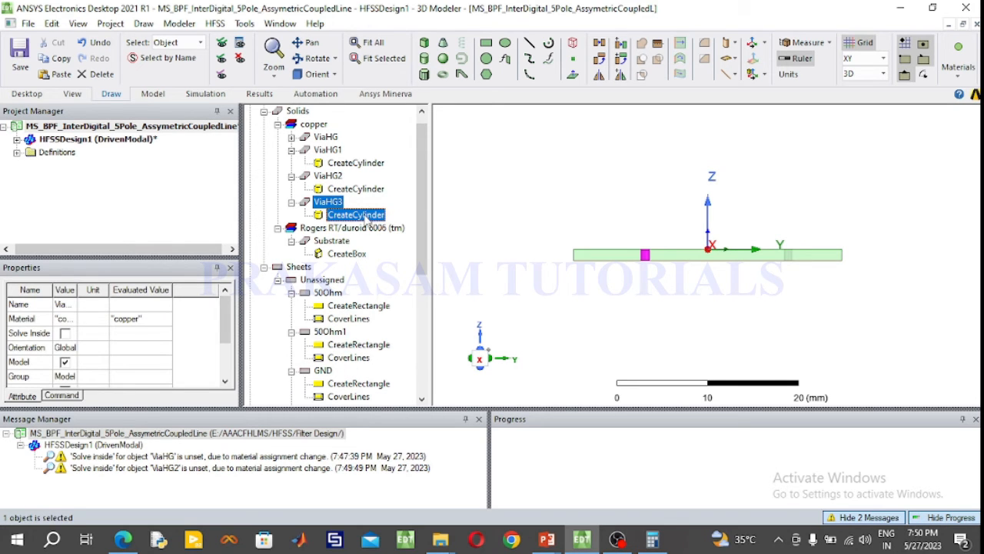
pyautogui.doubleClick(366, 219)
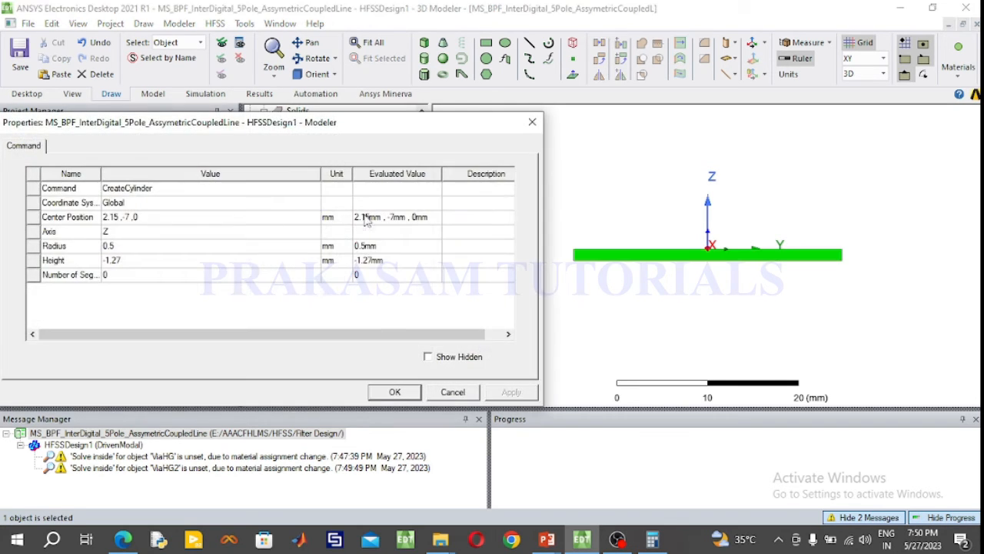
pyautogui.click(106, 218)
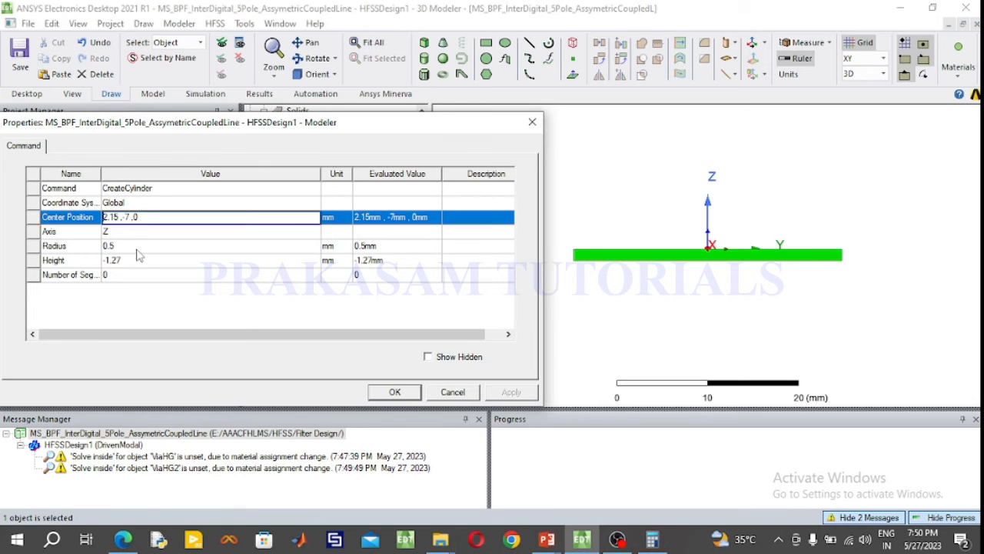
pyautogui.click(392, 394)
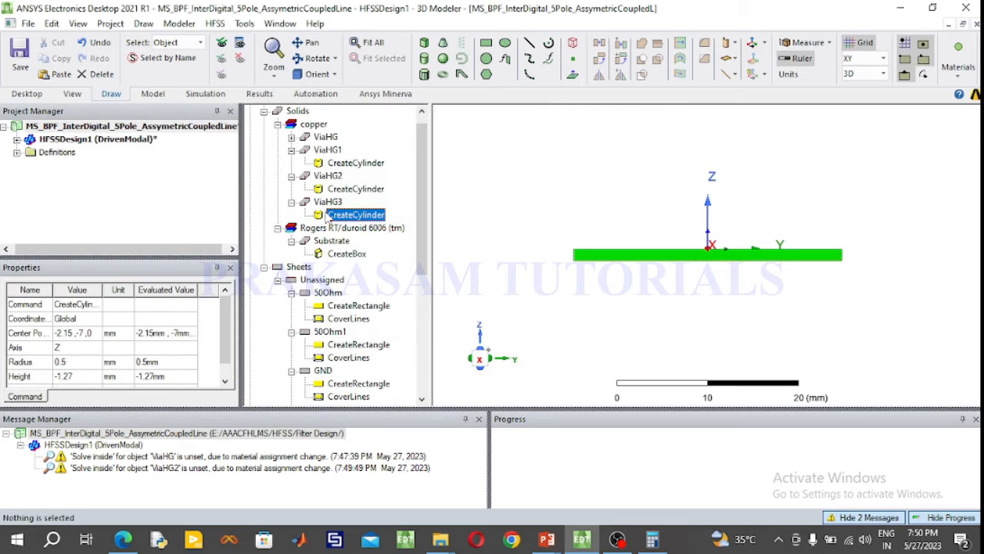
# Inspect the ViaHG3 cylinder's placement on the narrow -X resonator, rotating the model to view it from above.
pyautogui.click(334, 202)
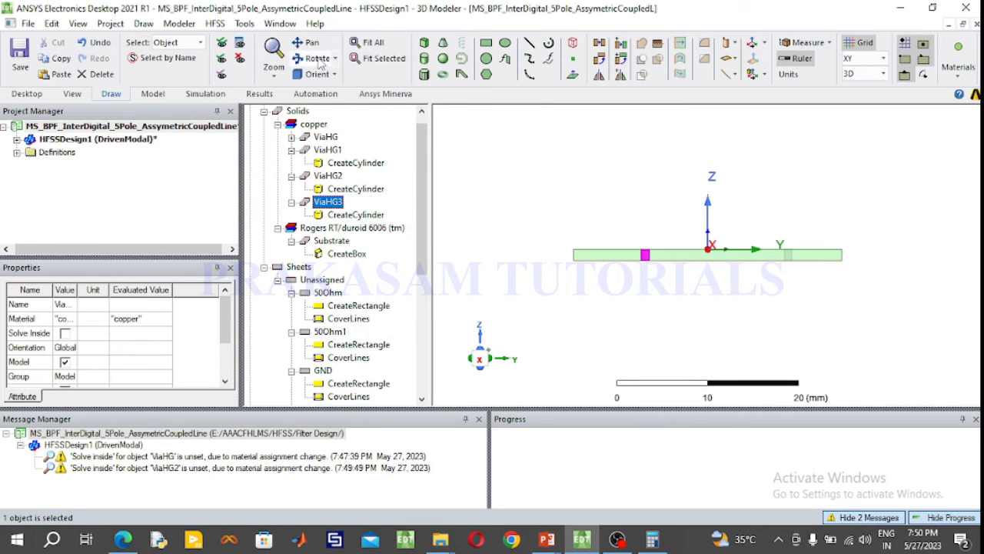
pyautogui.click(319, 74)
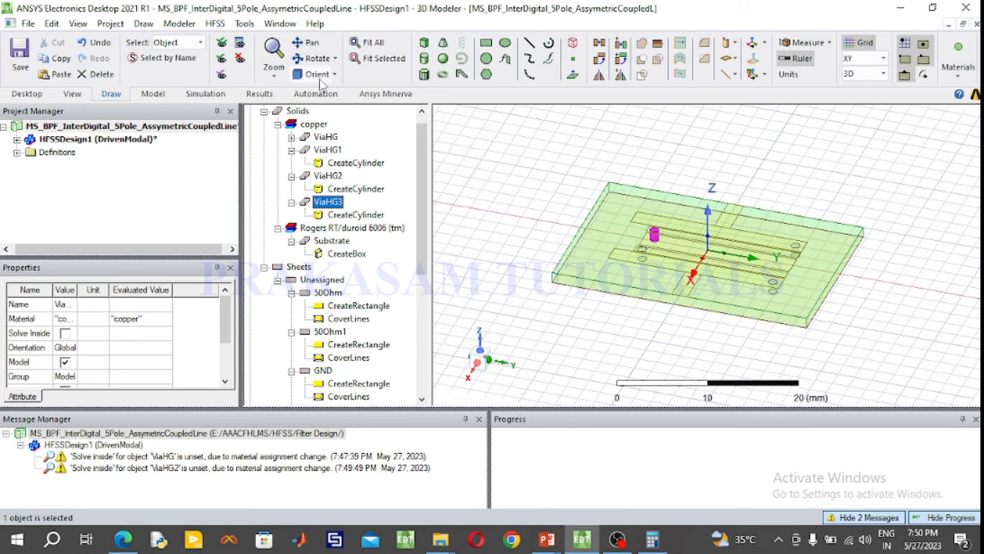
pyautogui.click(317, 60)
pyautogui.moveTo(664, 321); pyautogui.dragTo(723, 365)
pyautogui.moveTo(533, 169); pyautogui.dragTo(554, 170)
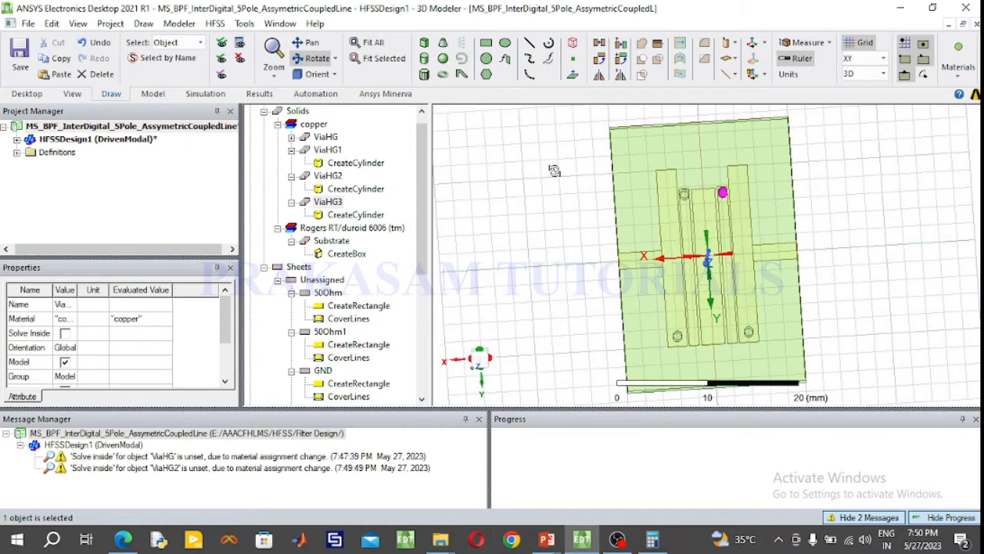
# Check the remaining via-hole grounding position on the PowerPoint slide of the filter layout, and return to HFSS.
pyautogui.moveTo(551, 542)
pyautogui.click(574, 486)
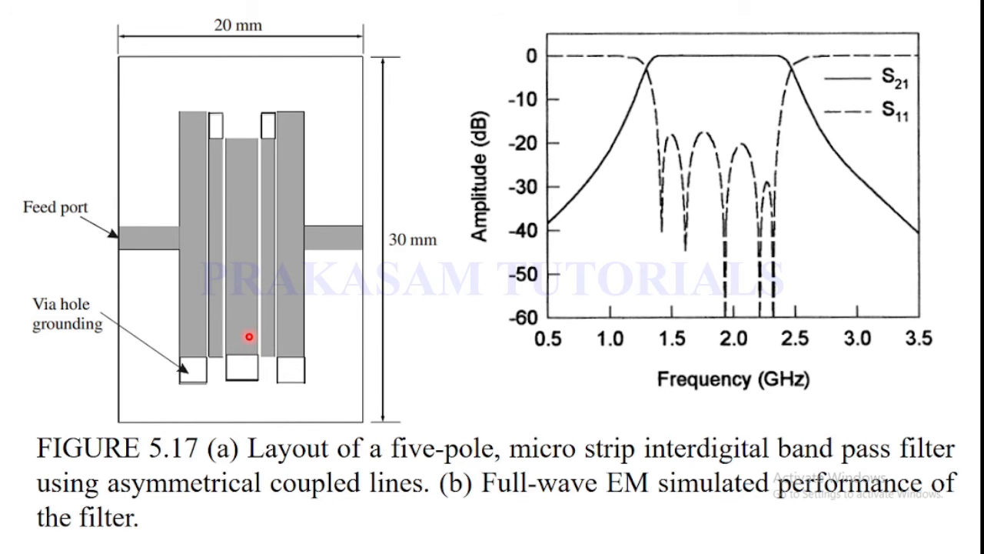
pyautogui.press('super')
pyautogui.click(582, 541)
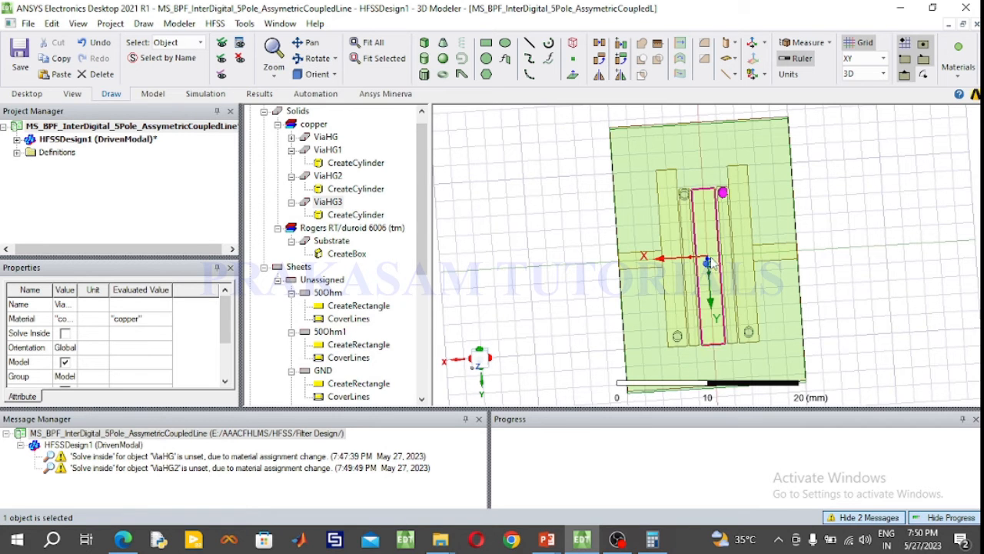
# Draw a cylinder of 0.5 mm radius and 1.5 mm height near the central resonator's +Y end, centred at 0, 9, 0 mm.
pyautogui.scroll(3, 712, 285)
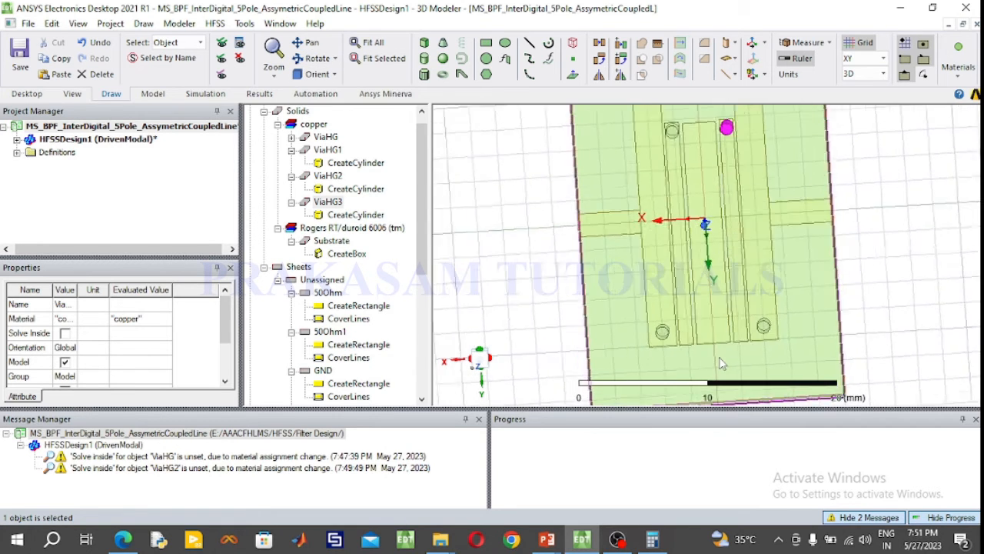
pyautogui.scroll(4, 721, 363)
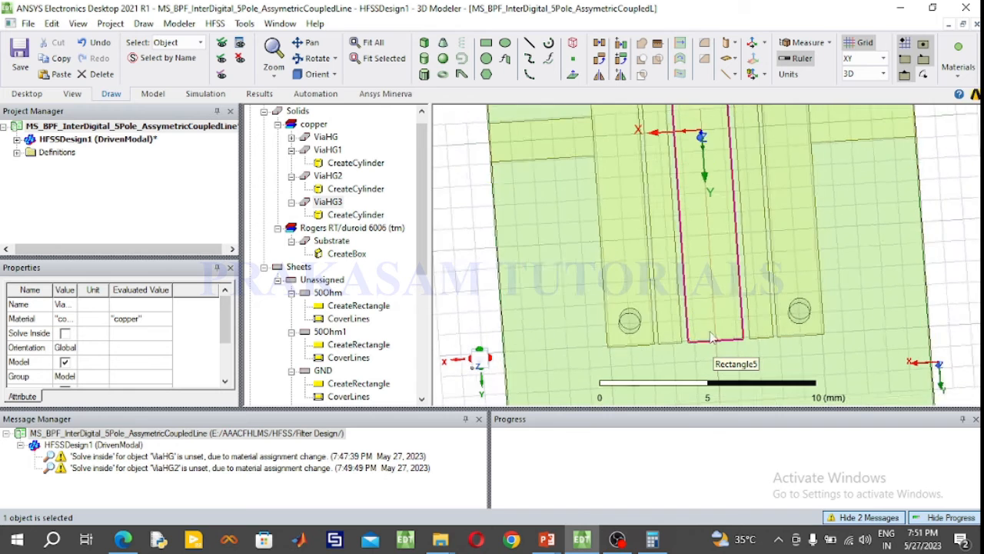
pyautogui.scroll(4, 711, 336)
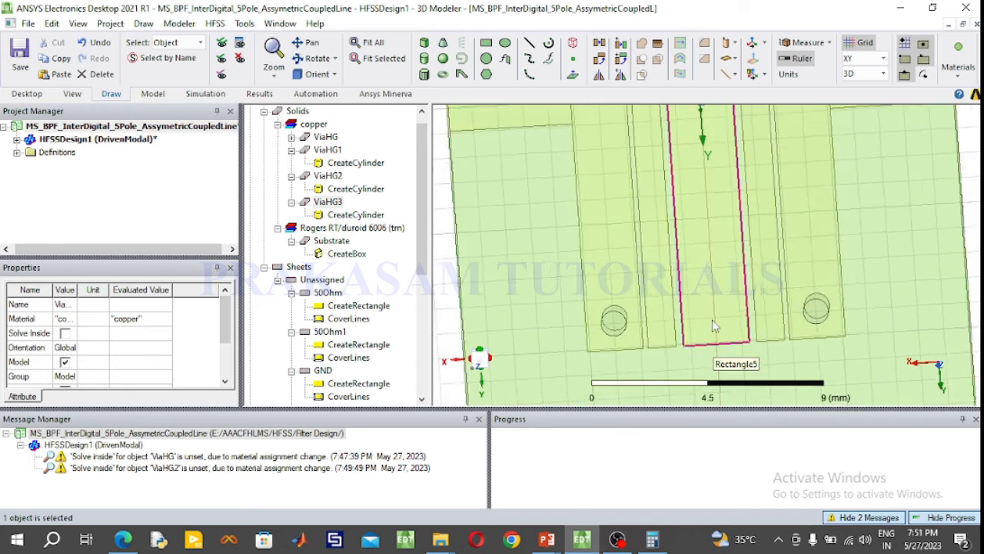
pyautogui.click(423, 74)
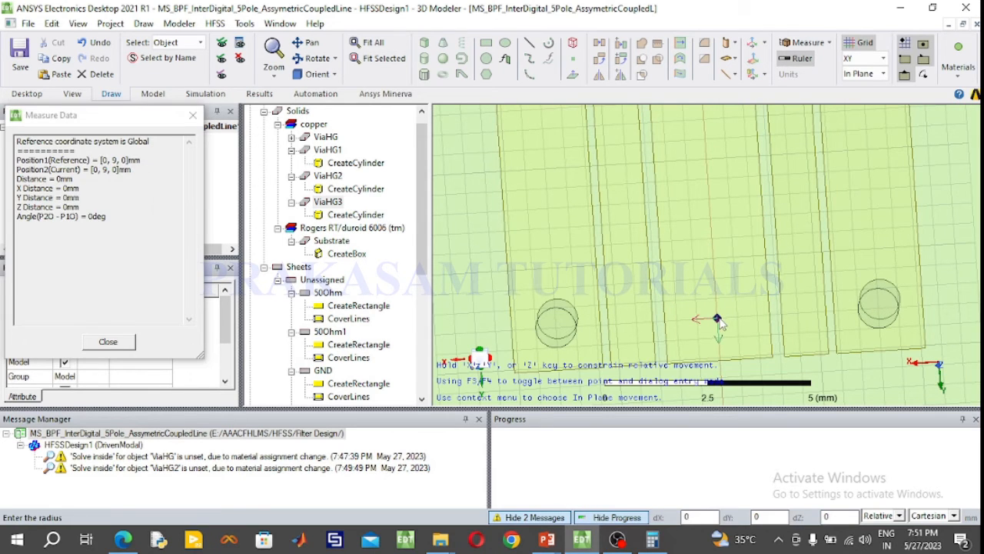
pyautogui.click(717, 340)
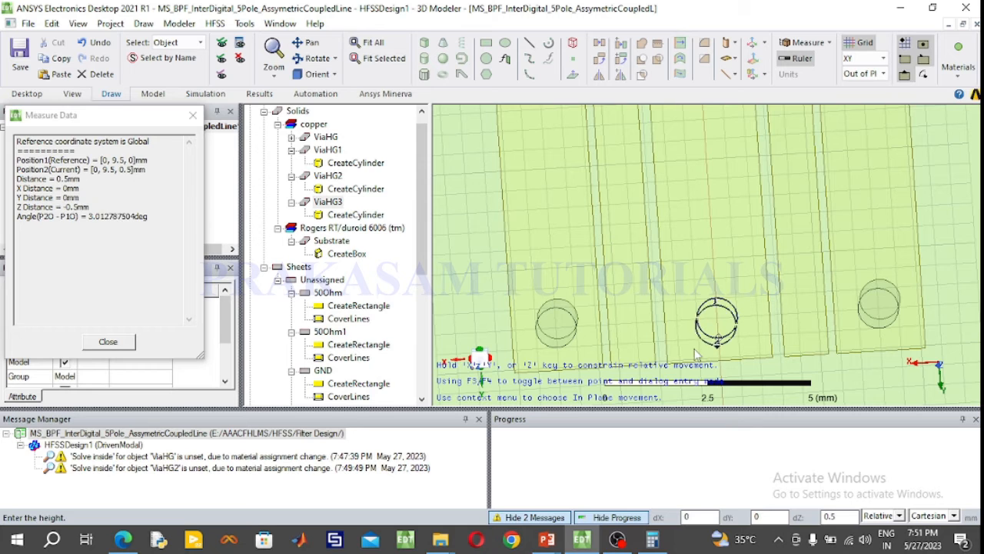
pyautogui.click(694, 355)
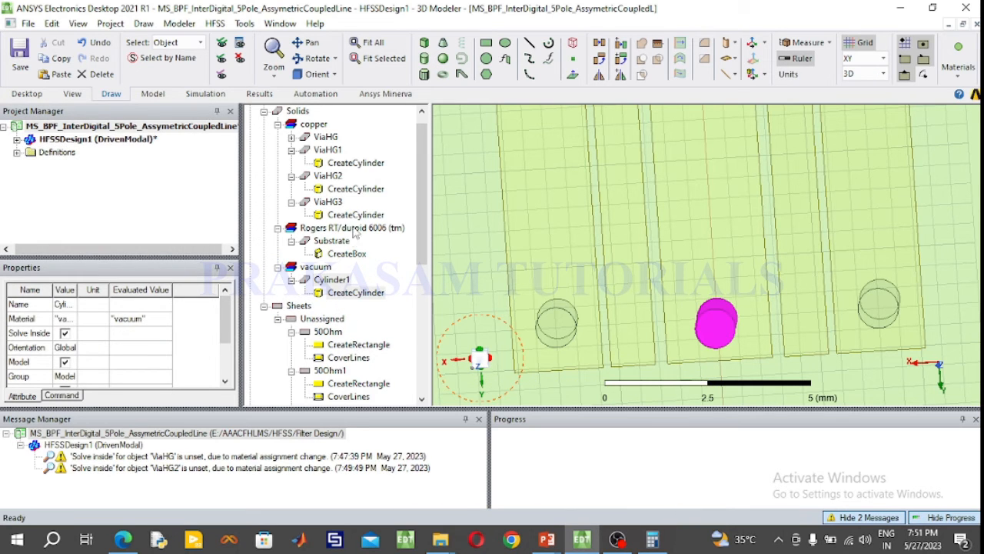
# Rename the new cylinder on the central resonator as ViaHG4 and change its material to copper.
pyautogui.doubleClick(343, 284)
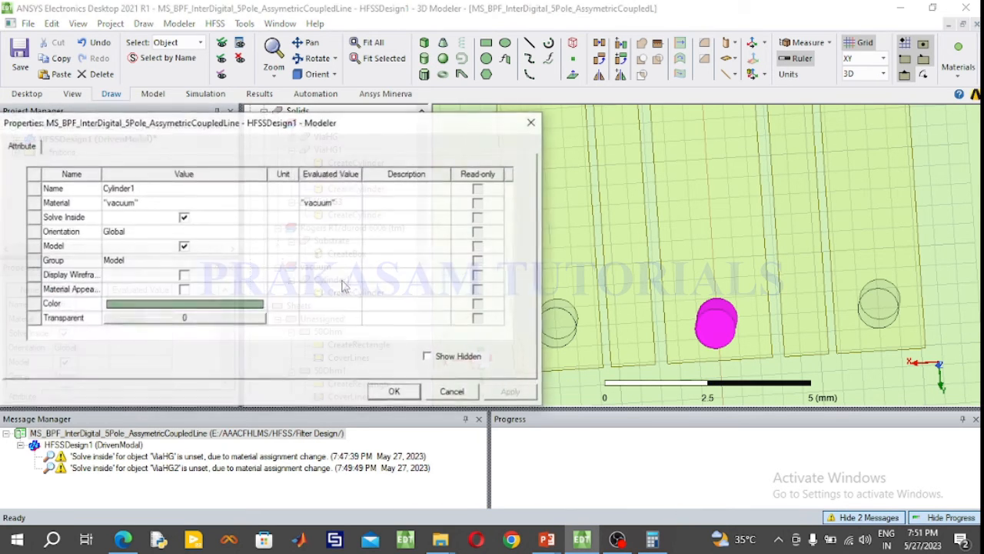
pyautogui.doubleClick(161, 191)
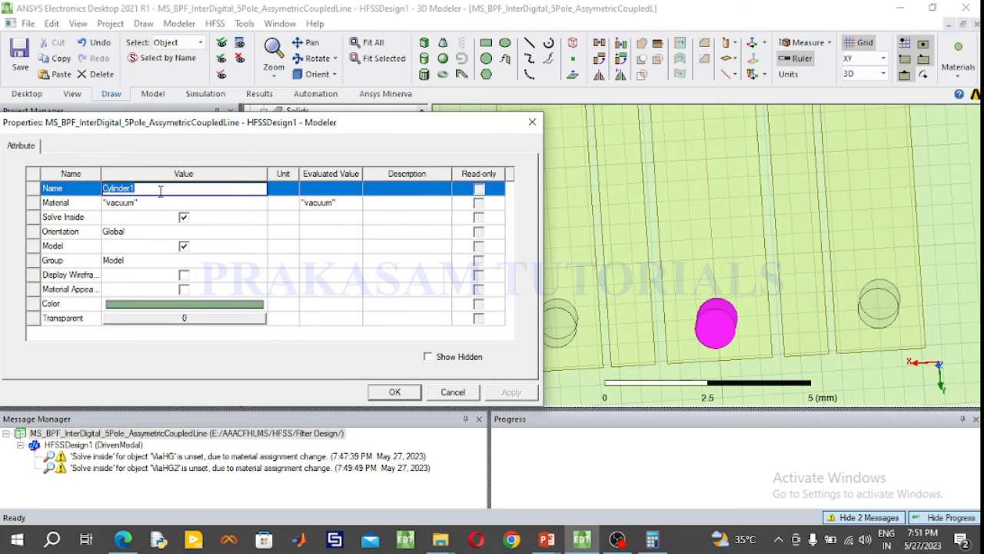
pyautogui.write('ViaHG4')
pyautogui.click(202, 203)
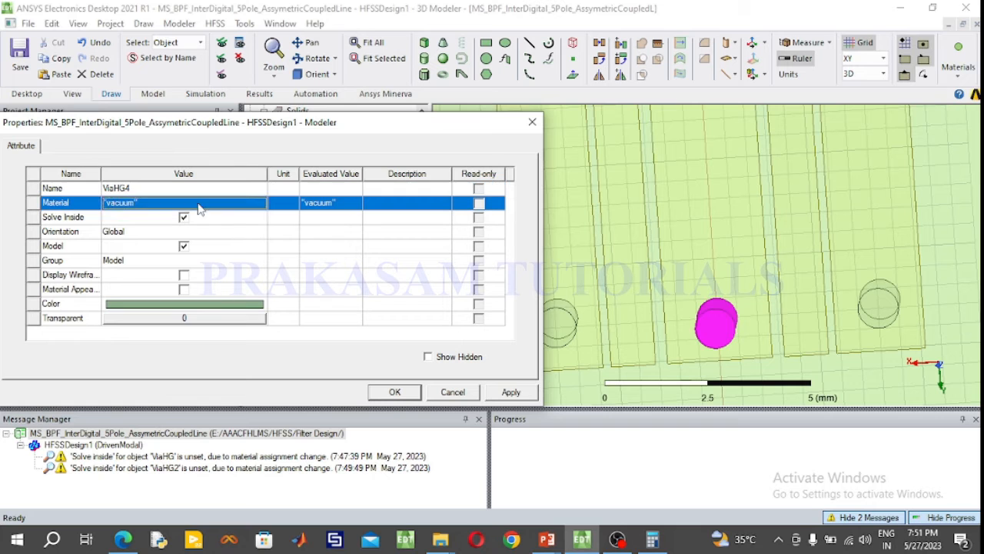
pyautogui.click(201, 204)
pyautogui.click(161, 244)
pyautogui.click(393, 391)
# Set the ViaHG4 cylinder's height to -1.27 mm and fit the whole model in view with nothing selected.
pyautogui.doubleClick(357, 243)
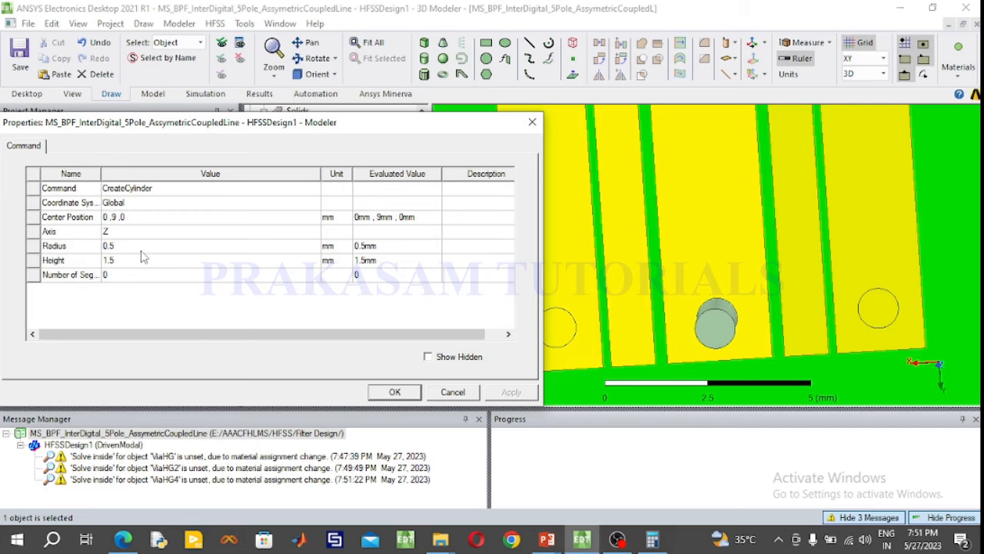
pyautogui.click(135, 262)
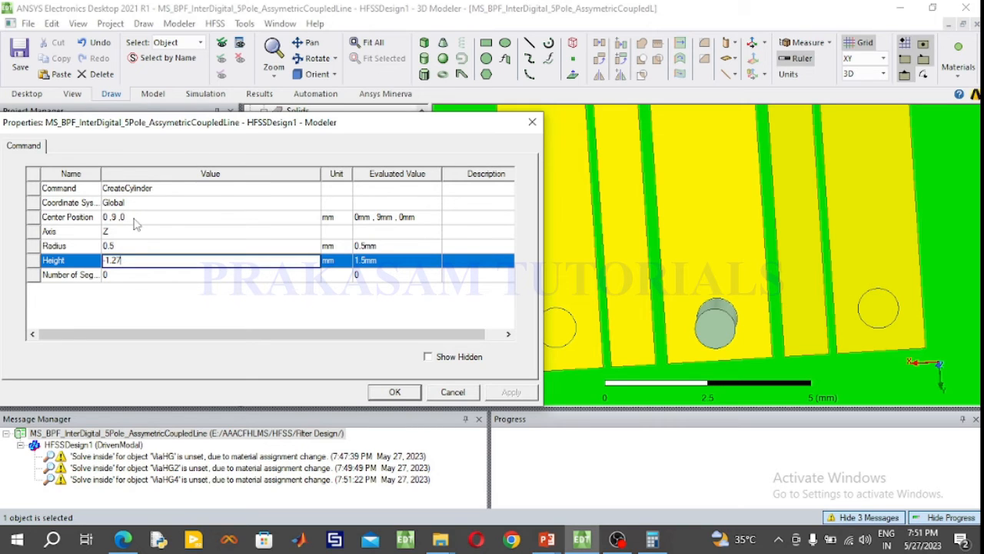
pyautogui.click(412, 392)
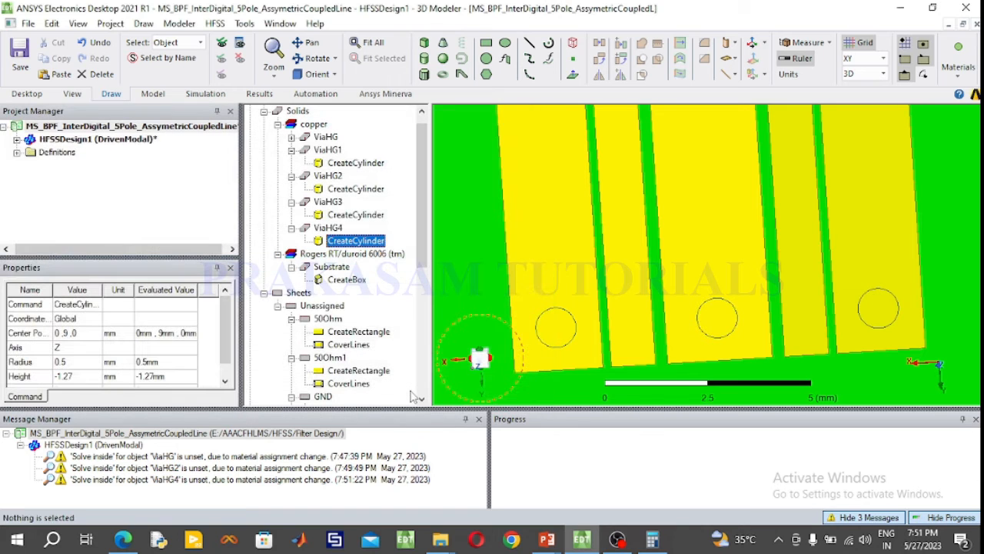
pyautogui.click(369, 42)
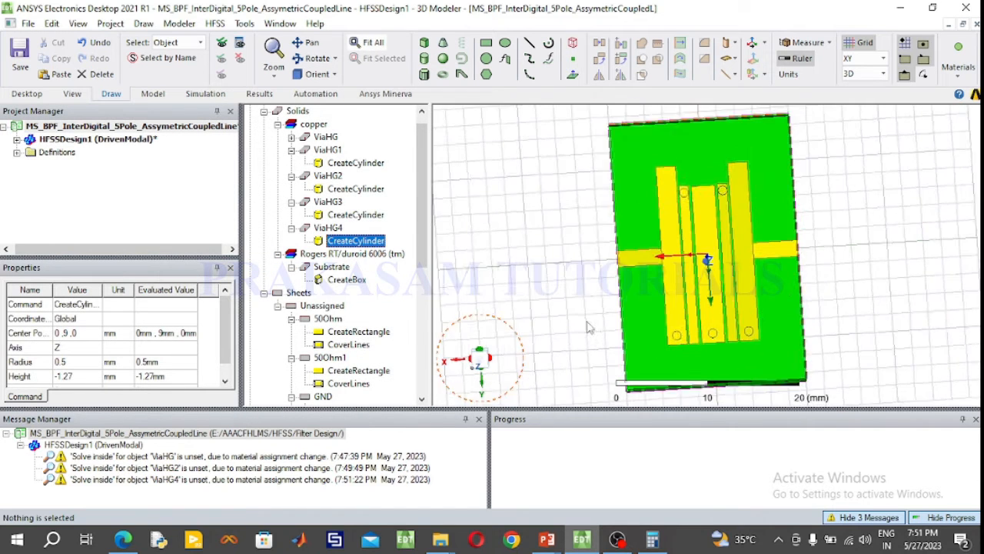
pyautogui.click(845, 295)
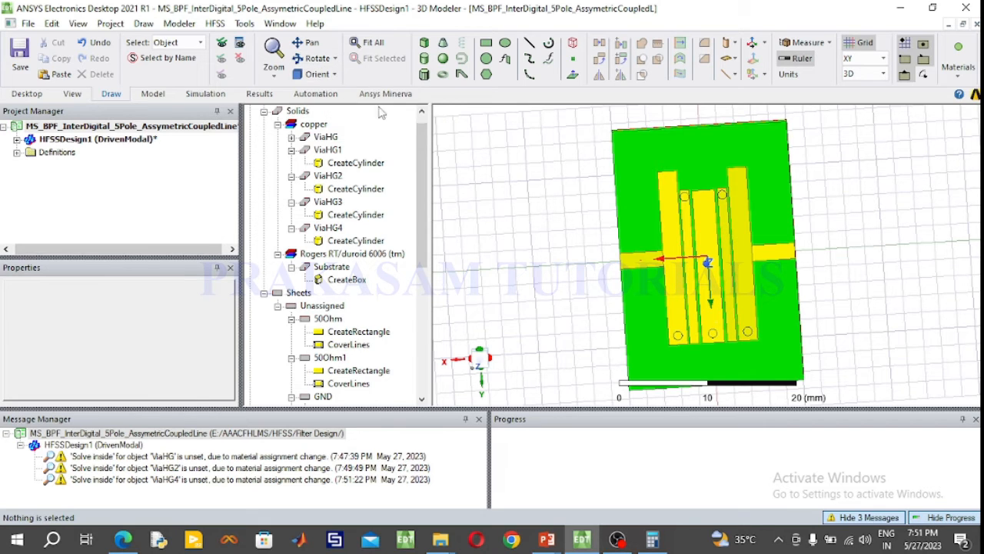
# Collapse the unassigned sheets, the ViaHG1 to ViaHG4 entries and the Rogers RT/duroid 6006 group in the model tree.
pyautogui.click(278, 306)
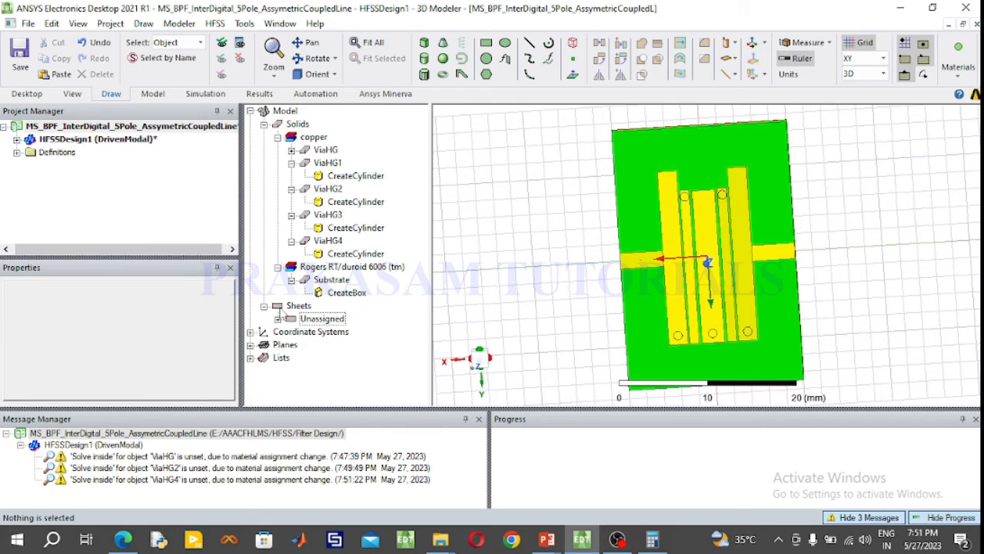
pyautogui.click(291, 163)
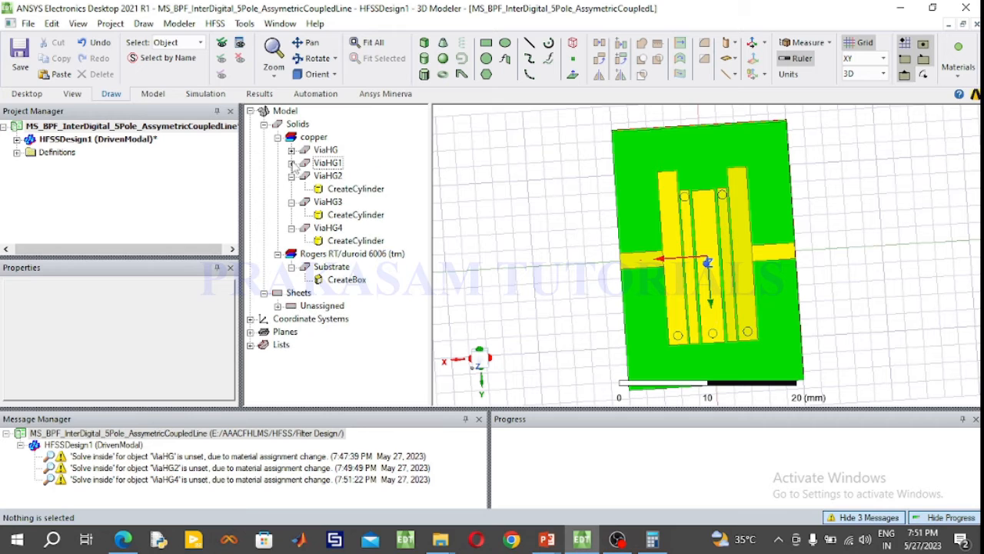
pyautogui.click(291, 176)
pyautogui.click(291, 189)
pyautogui.click(291, 202)
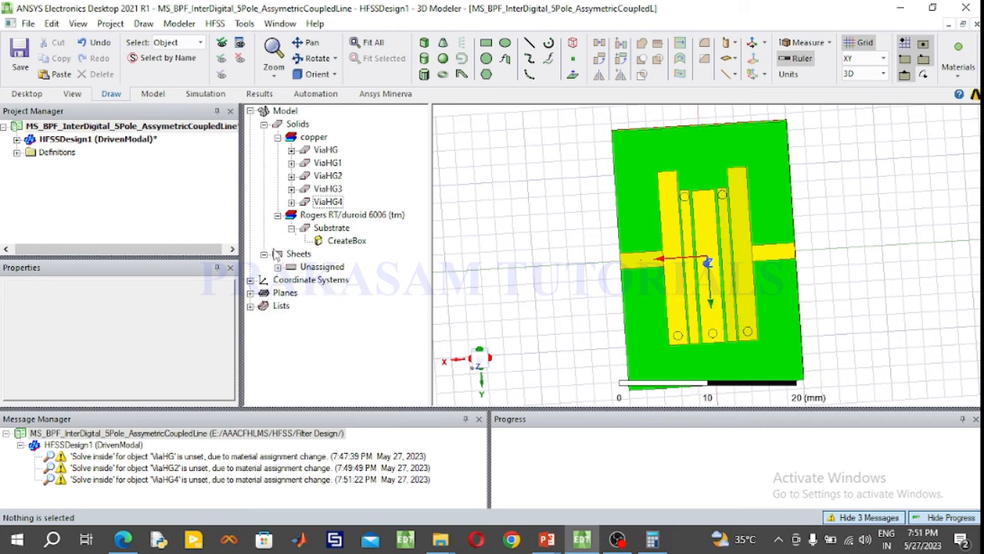
pyautogui.click(278, 215)
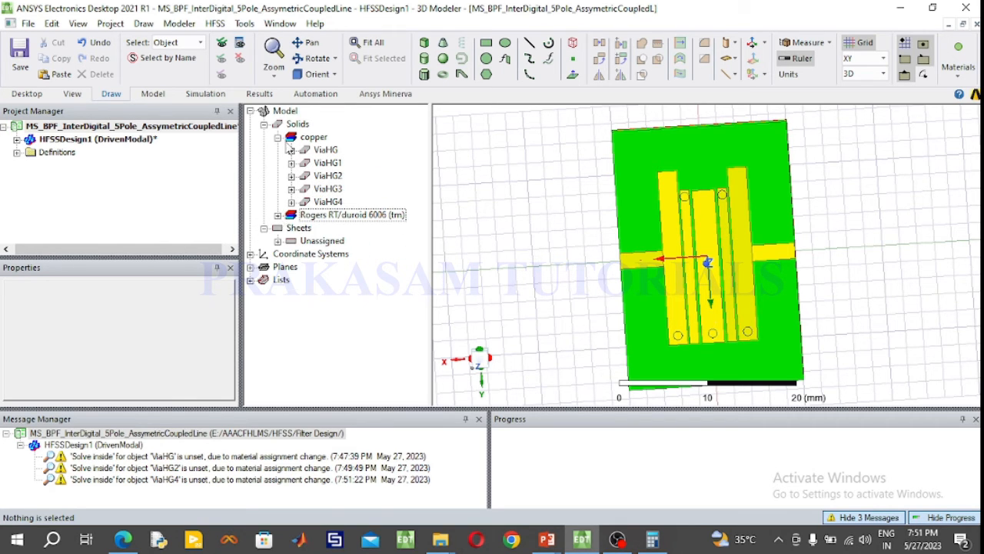
# Collapse the copper solids group, list the unassigned sheets, and collapse the 50Ohm, 50Ohm1, GND and Rectangle1 to Rectangle4 entries.
pyautogui.click(278, 137)
pyautogui.click(277, 176)
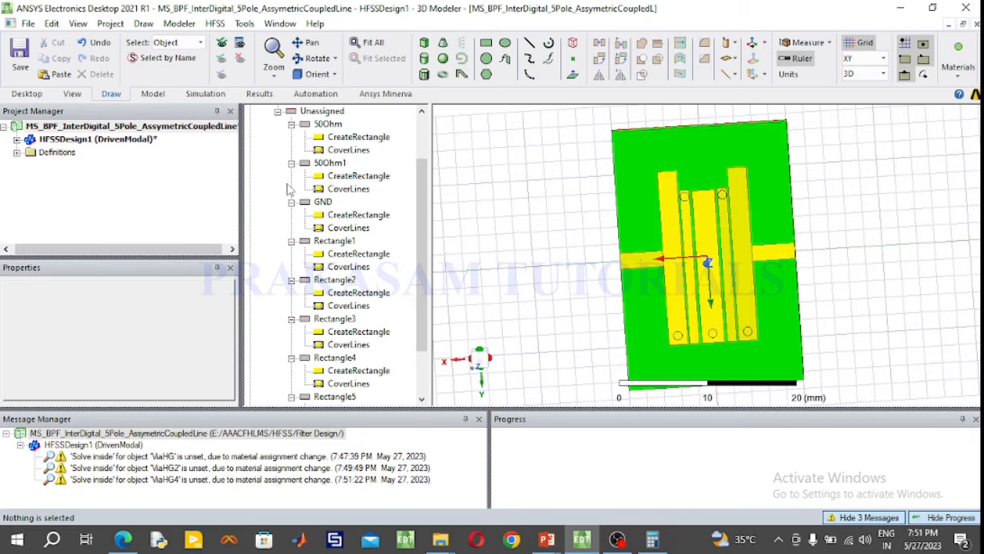
pyautogui.click(291, 201)
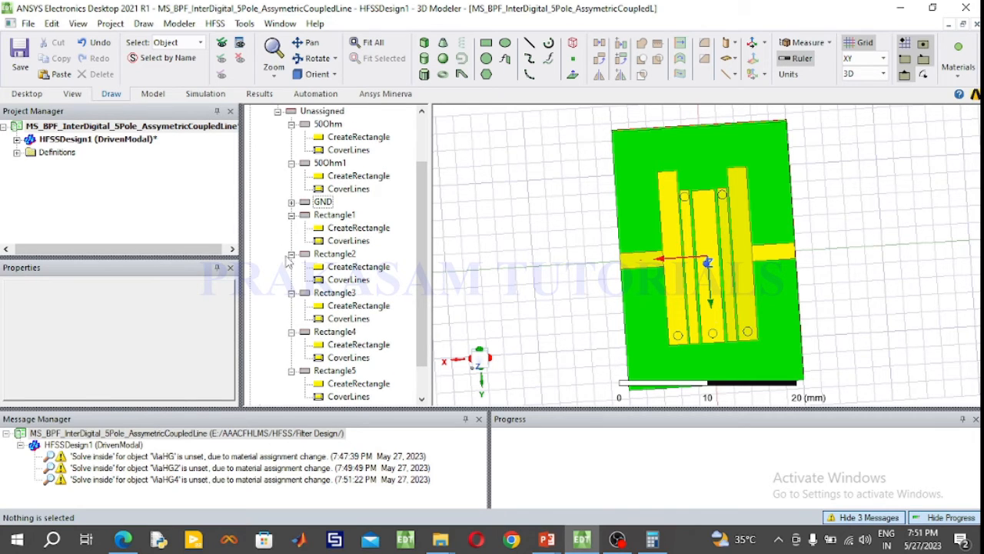
pyautogui.click(292, 253)
pyautogui.click(291, 279)
pyautogui.click(291, 293)
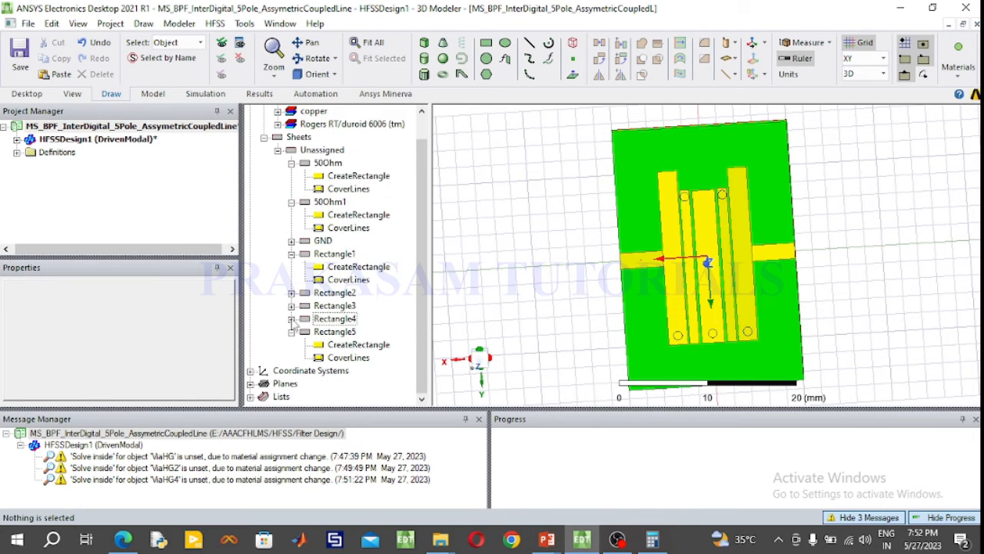
pyautogui.click(291, 254)
pyautogui.click(292, 228)
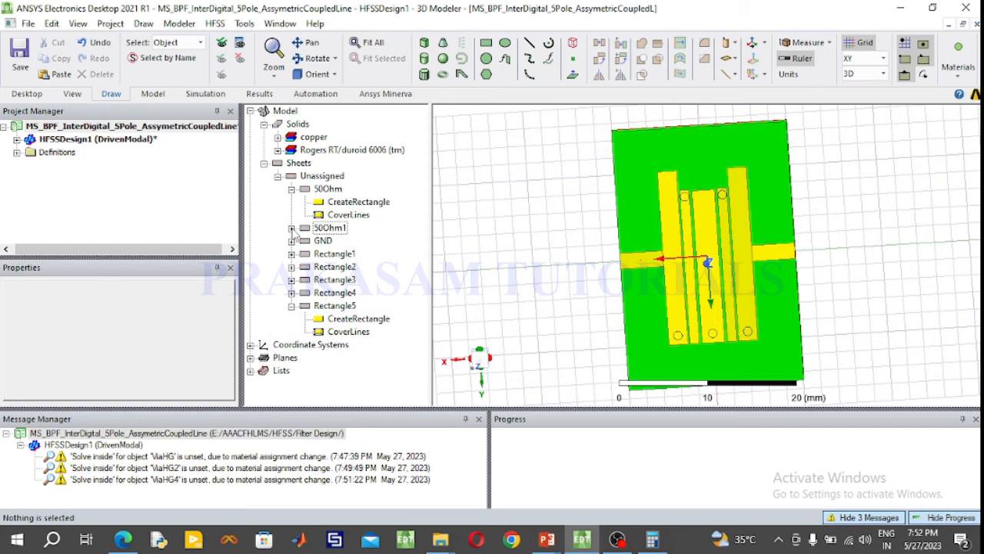
pyautogui.click(292, 189)
# Unite the 50Ohm feed line sheet with the adjoining outer resonator sheet Rectangle1.
pyautogui.click(330, 190)
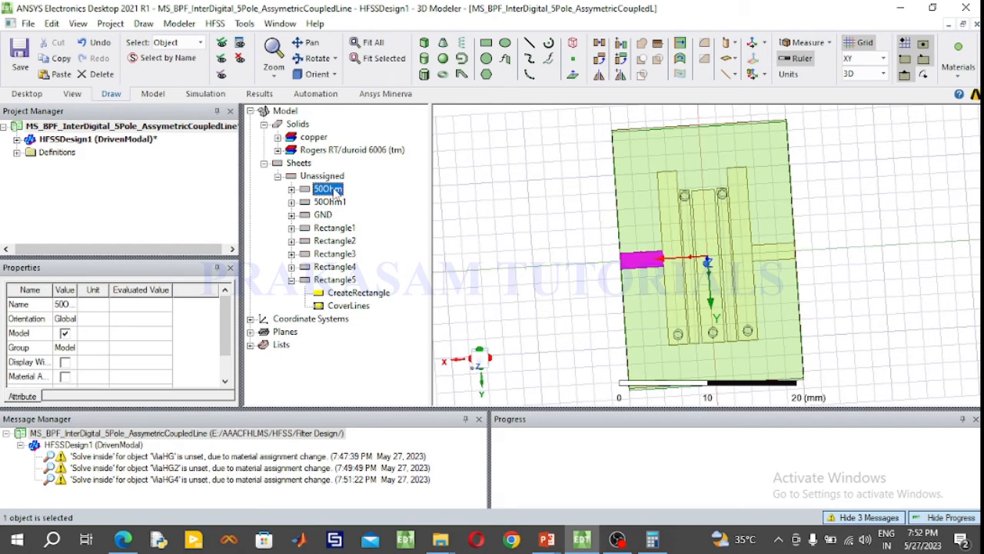
pyautogui.keyDown('ctrl'); pyautogui.click(339, 229); pyautogui.keyUp('ctrl')
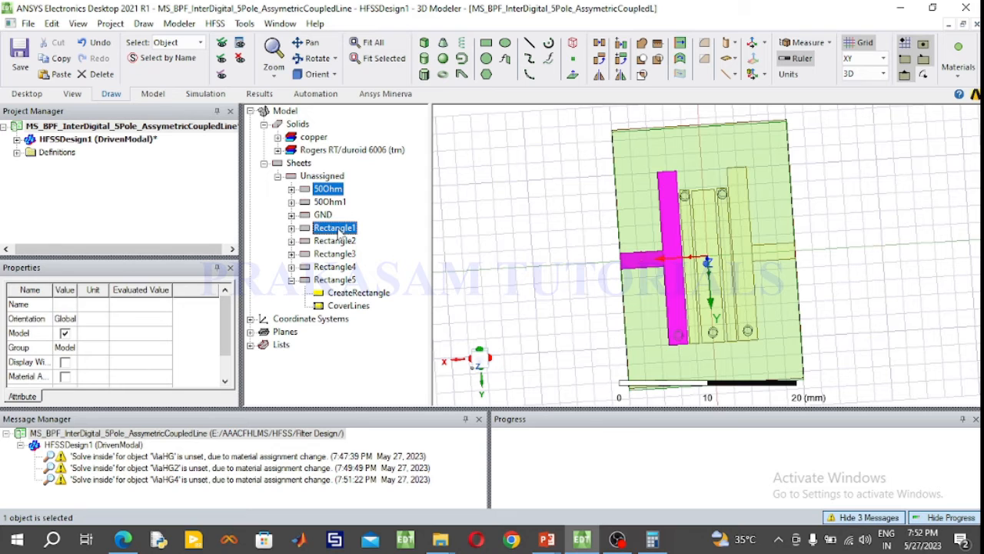
pyautogui.click(641, 43)
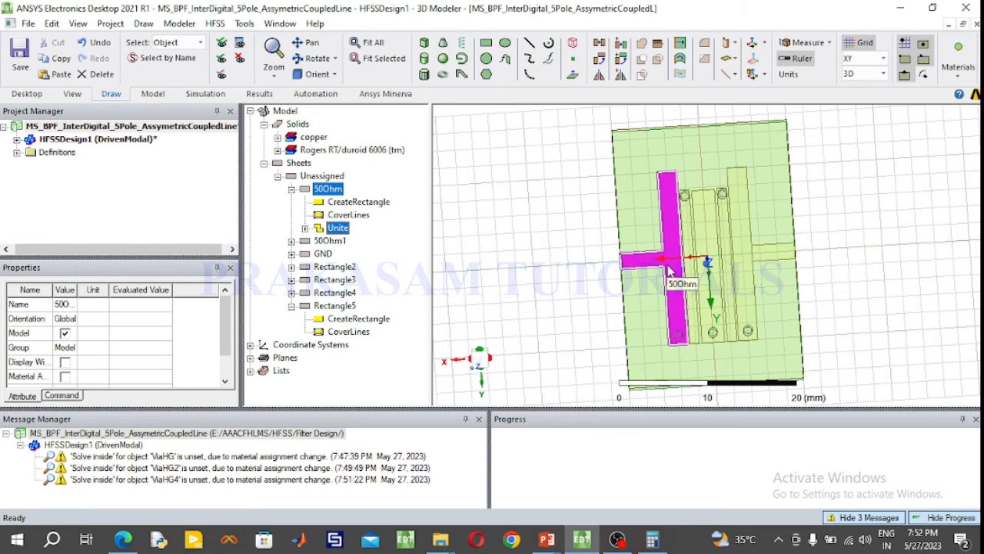
# Unite the 50Ohm1 feed line sheet with the adjoining outer resonator sheet Rectangle2.
pyautogui.scroll(1, 670, 265)
pyautogui.scroll(1, 684, 267)
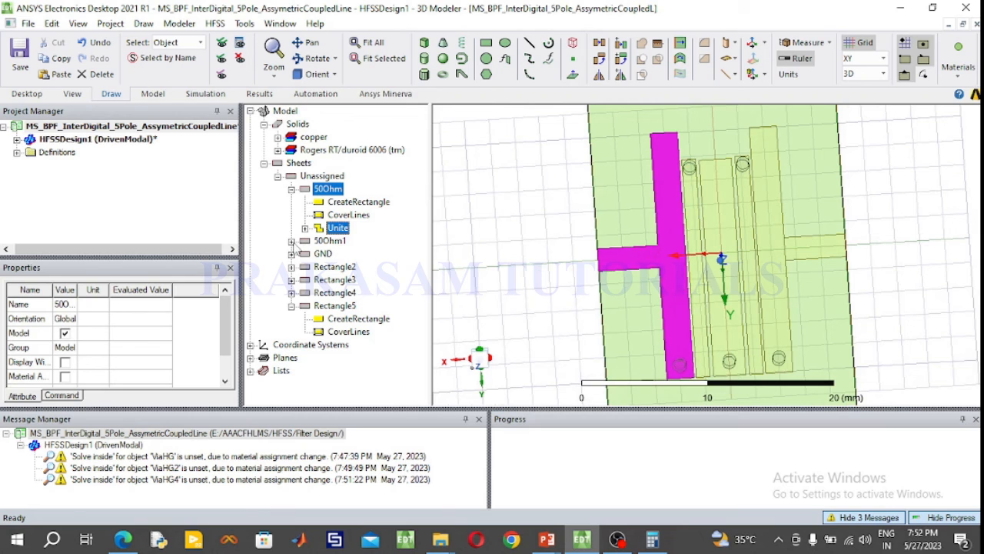
pyautogui.click(331, 241)
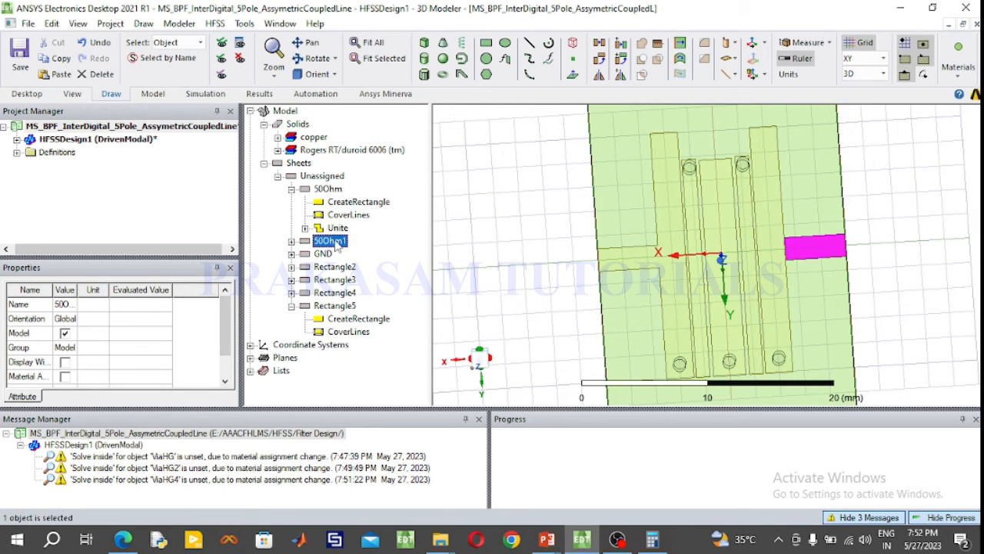
pyautogui.keyDown('ctrl'); pyautogui.click(345, 269); pyautogui.keyUp('ctrl')
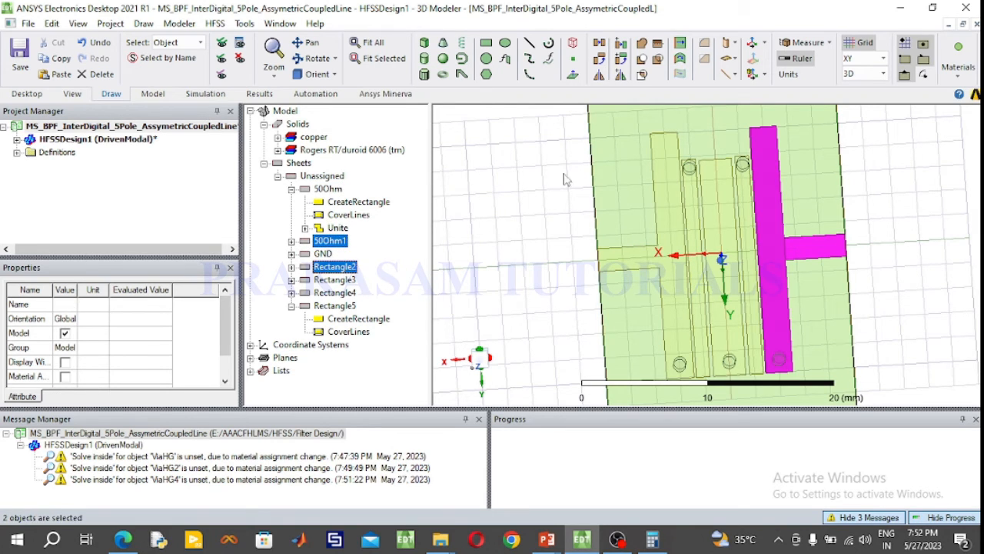
pyautogui.click(642, 46)
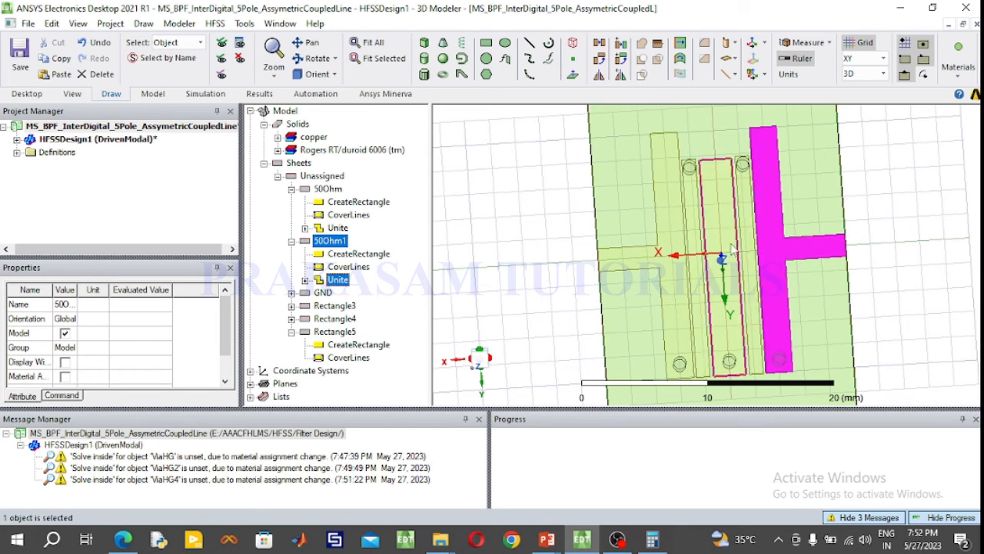
# Draw a YZ-plane rectangle about 1.93 by 1.5 mm below the +X feed line's outer edge, starting at 10, -0.925, 0 mm.
pyautogui.click(317, 59)
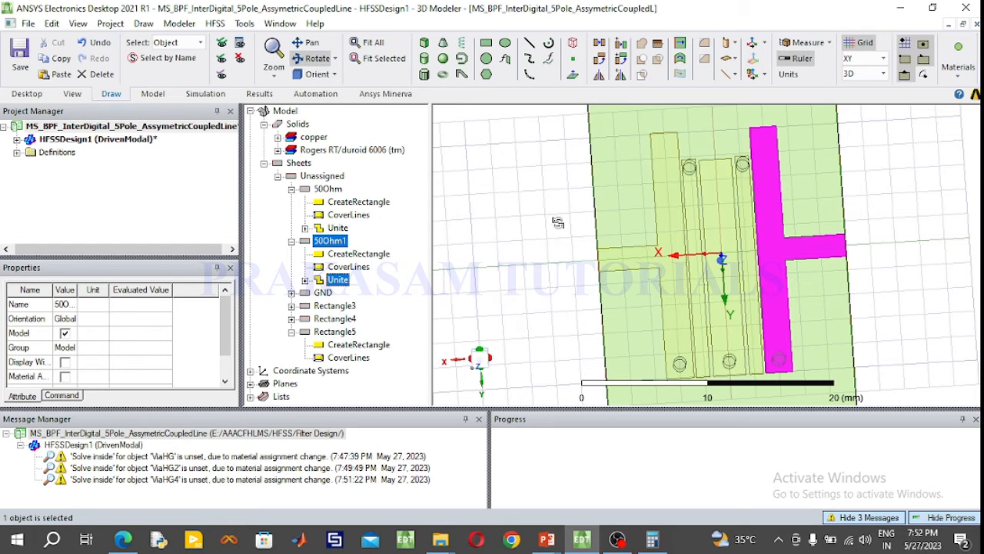
pyautogui.moveTo(676, 277); pyautogui.dragTo(928, 266)
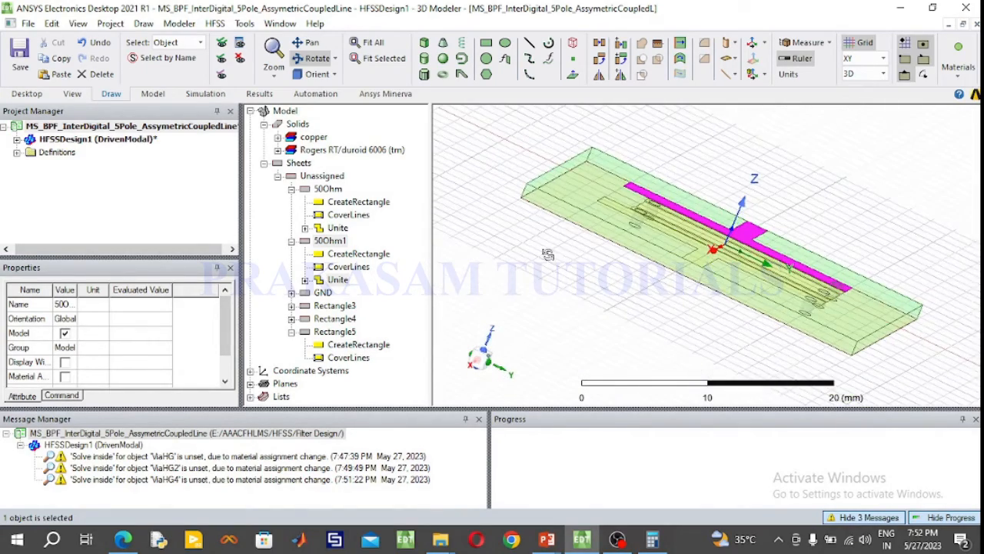
pyautogui.moveTo(569, 254); pyautogui.dragTo(585, 297)
pyautogui.moveTo(924, 281); pyautogui.dragTo(775, 304)
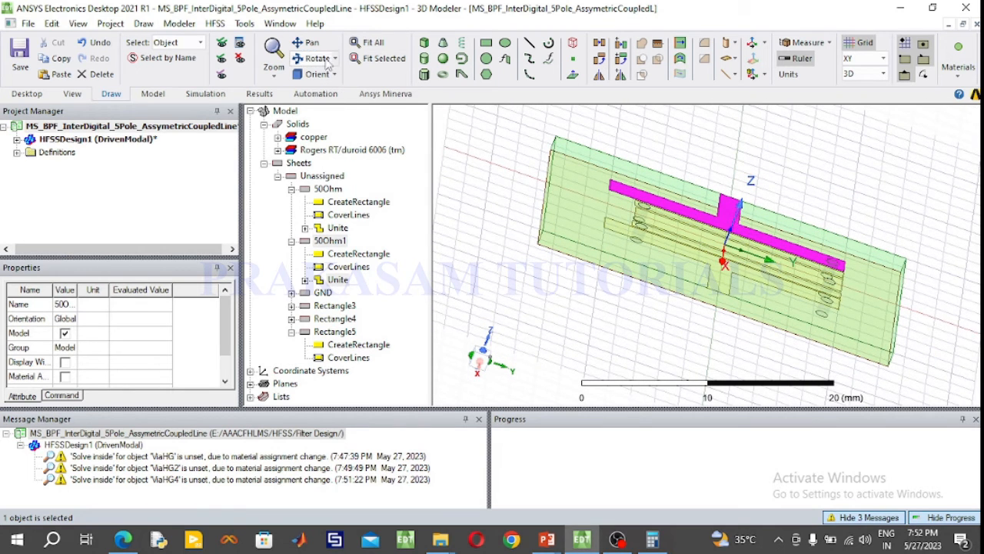
pyautogui.click(850, 62)
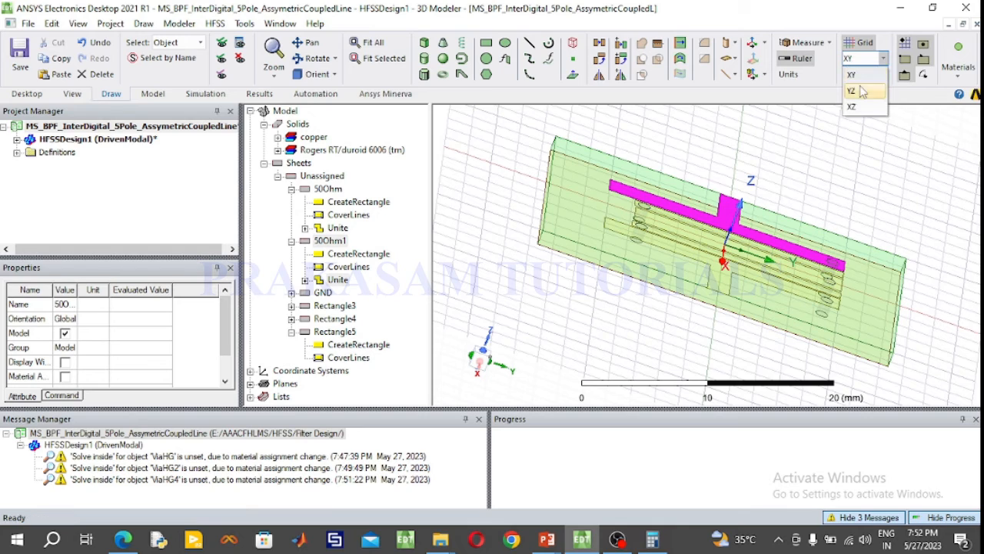
pyautogui.click(857, 83)
pyautogui.scroll(8, 729, 320)
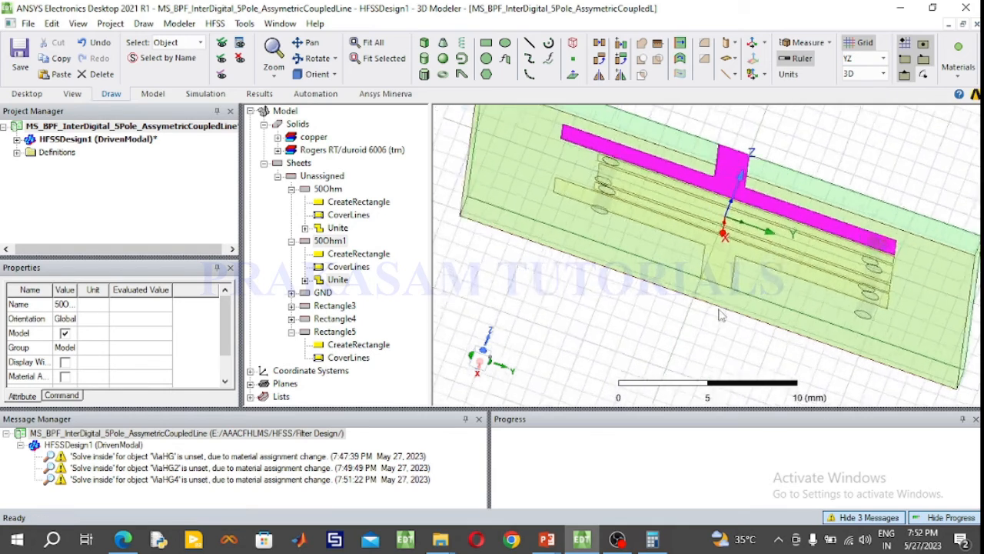
pyautogui.scroll(1, 701, 286)
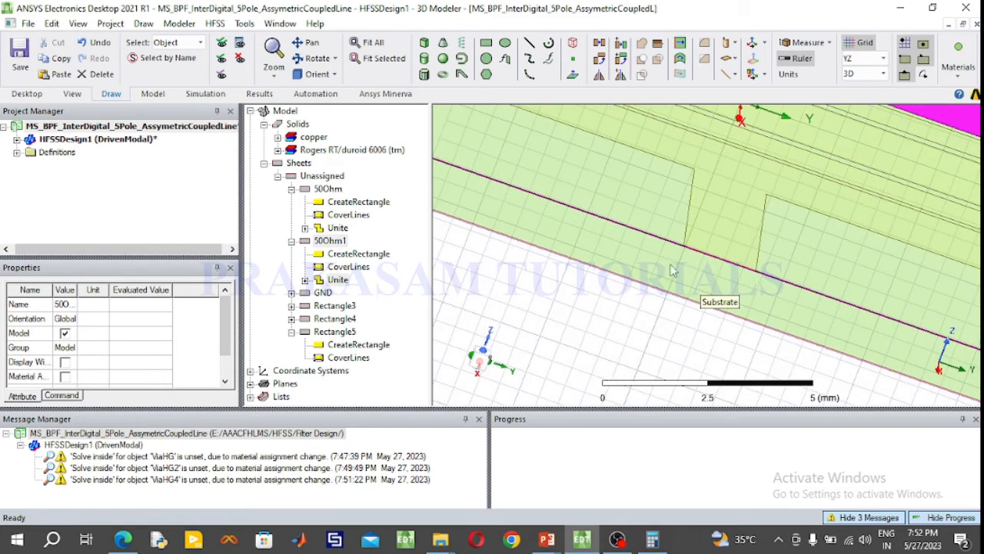
pyautogui.click(486, 44)
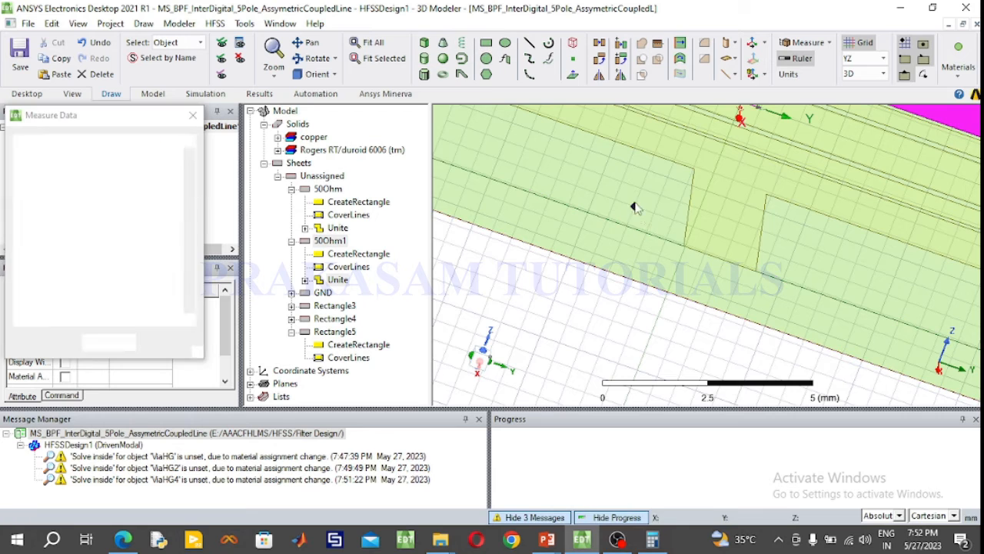
pyautogui.click(684, 246)
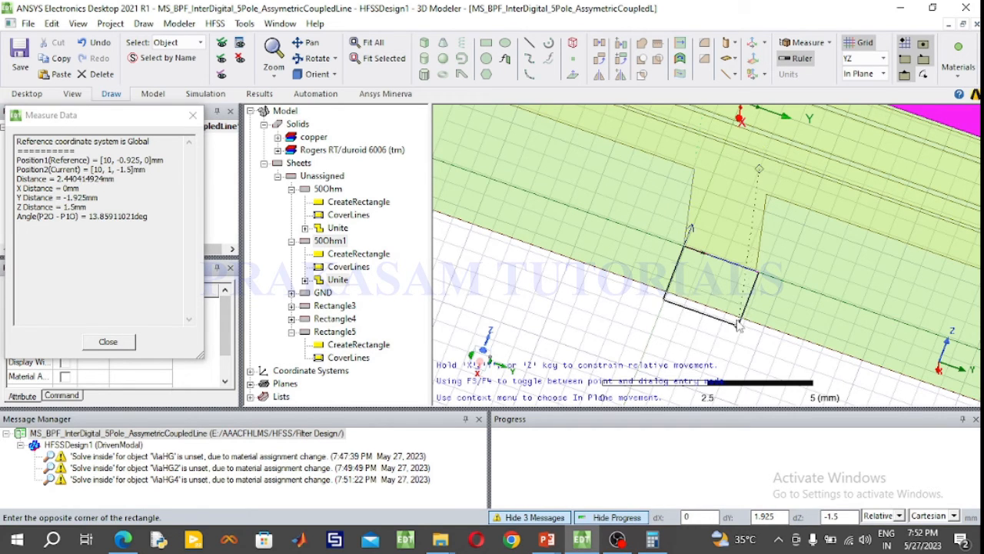
pyautogui.click(741, 323)
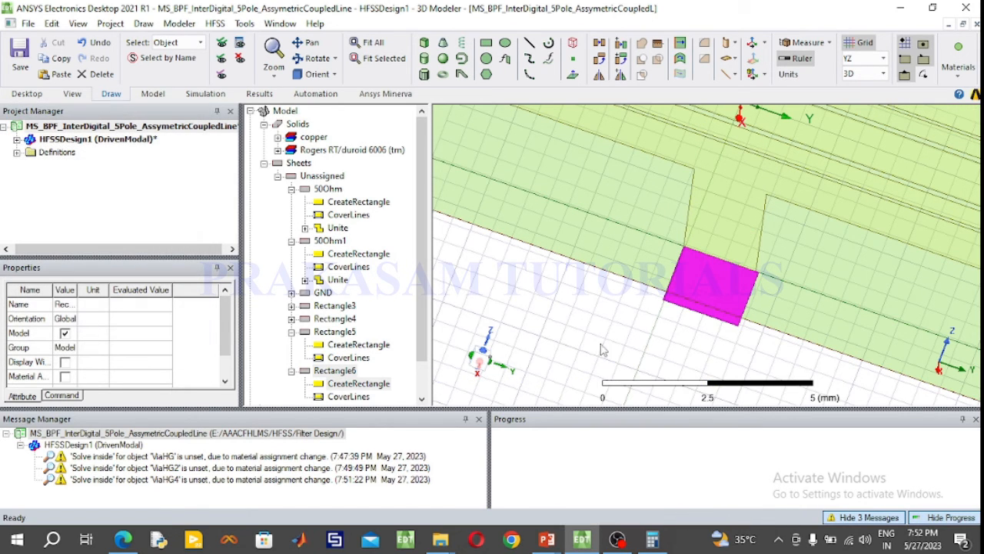
# Rename the new port rectangle as P1 and set its colour to light yellow.
pyautogui.doubleClick(341, 372)
pyautogui.click(175, 187)
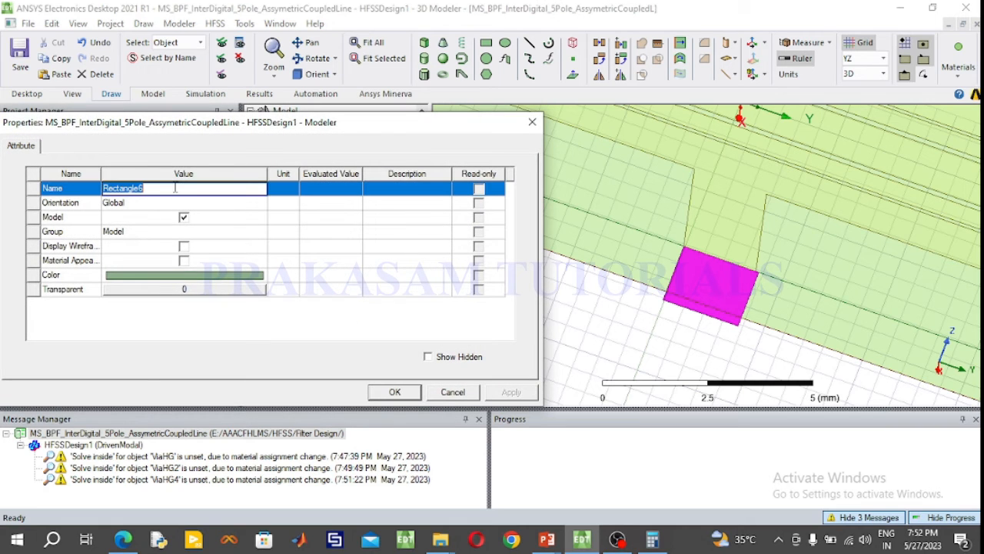
pyautogui.write('P1')
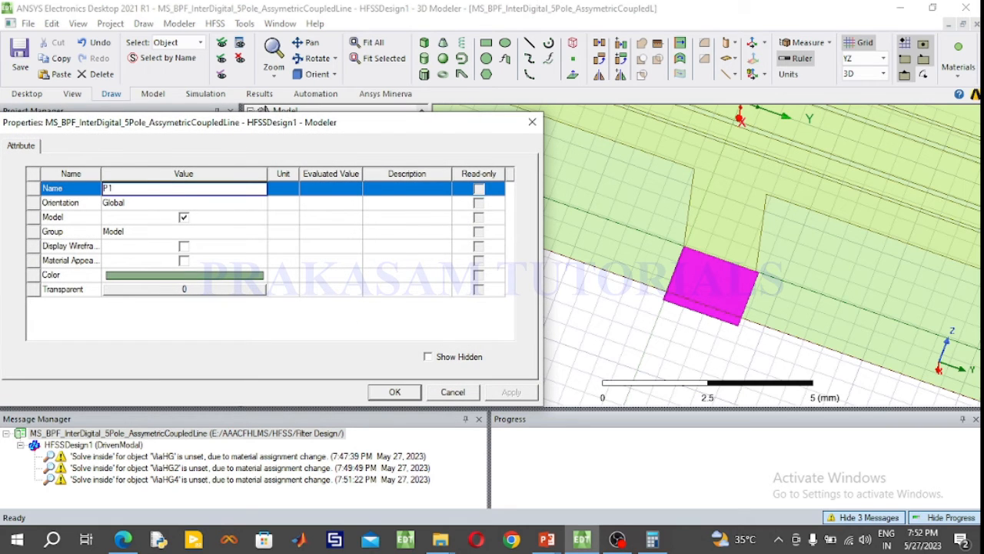
pyautogui.click(259, 275)
pyautogui.click(143, 187)
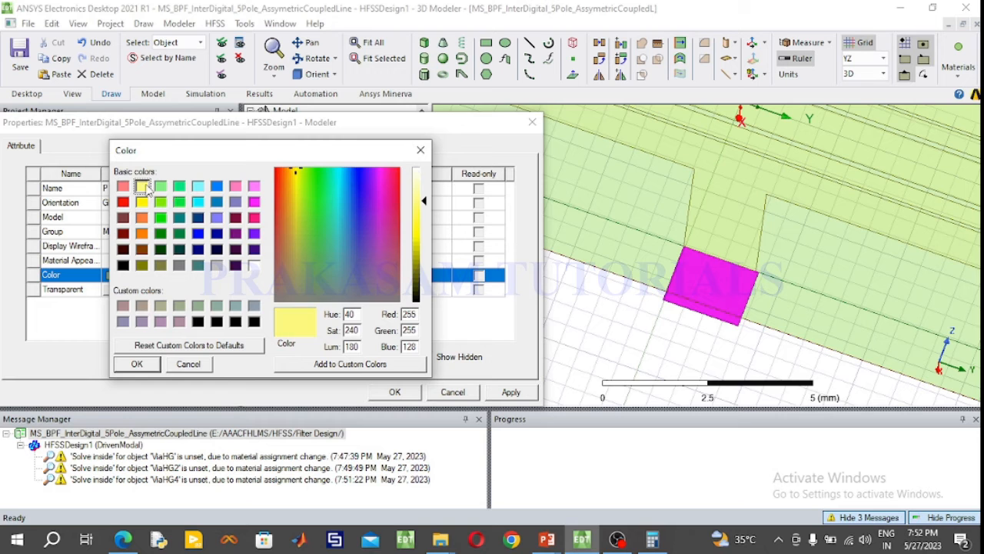
pyautogui.click(151, 362)
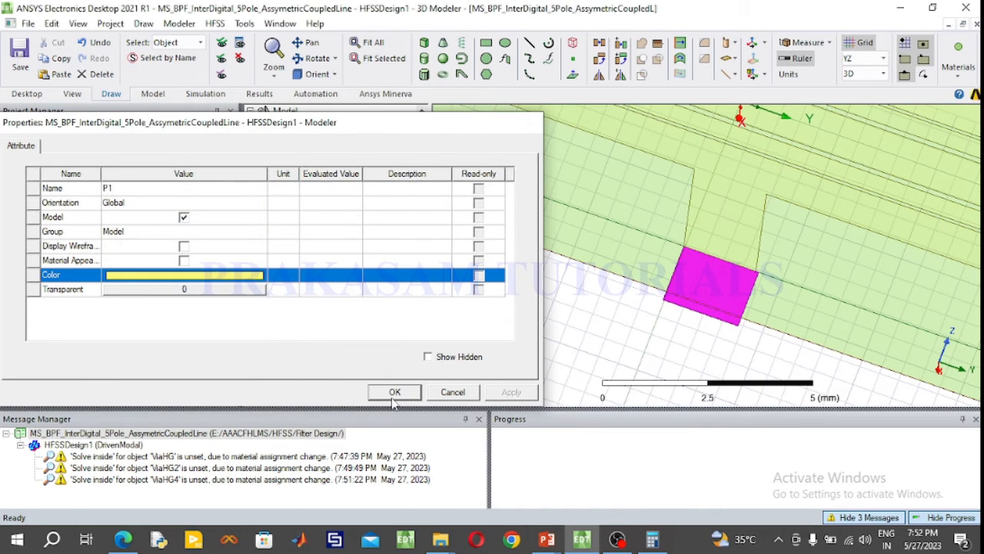
pyautogui.click(393, 393)
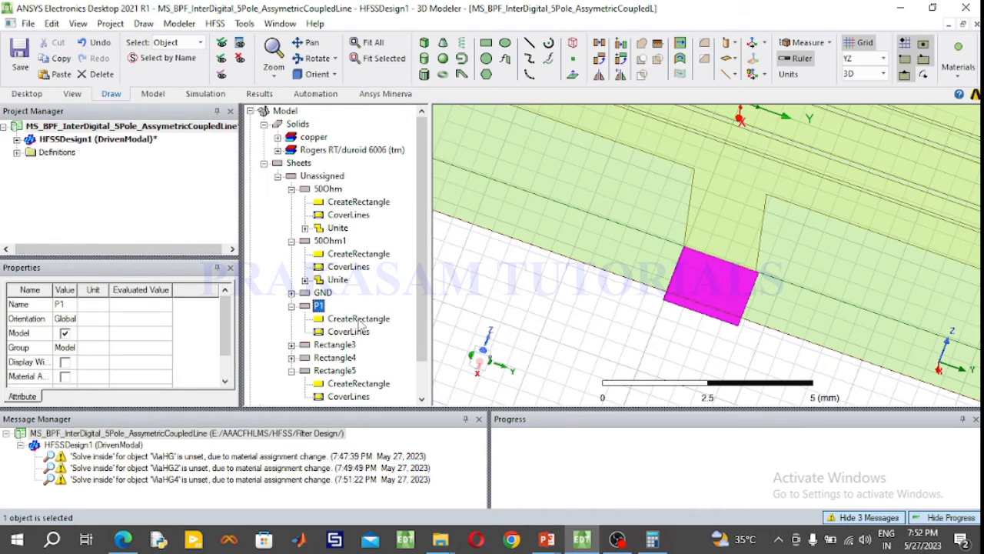
# Set P1's YSize to 1.85 mm, its ZSize to -1.27 mm and its position to 10, -1.85/2, 0 mm.
pyautogui.doubleClick(358, 320)
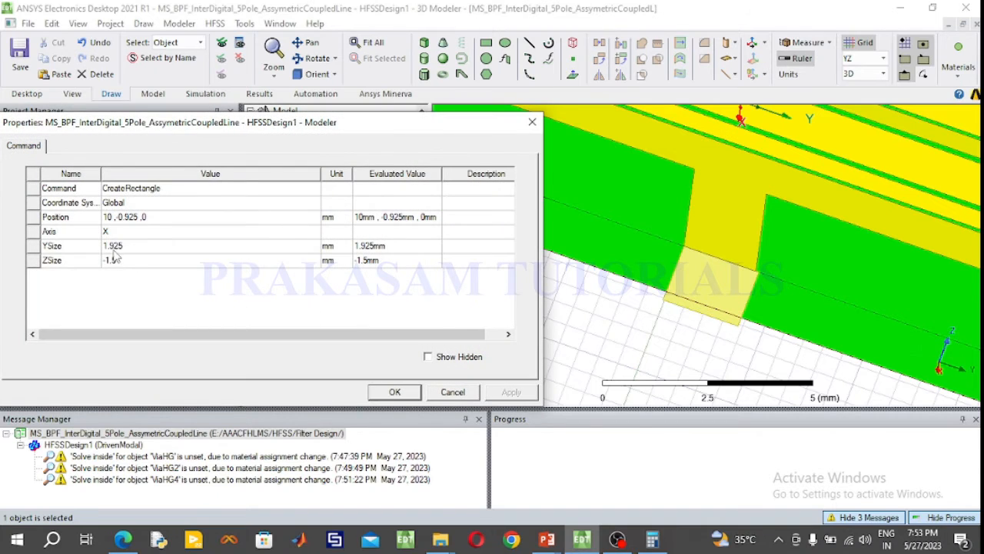
pyautogui.click(133, 246)
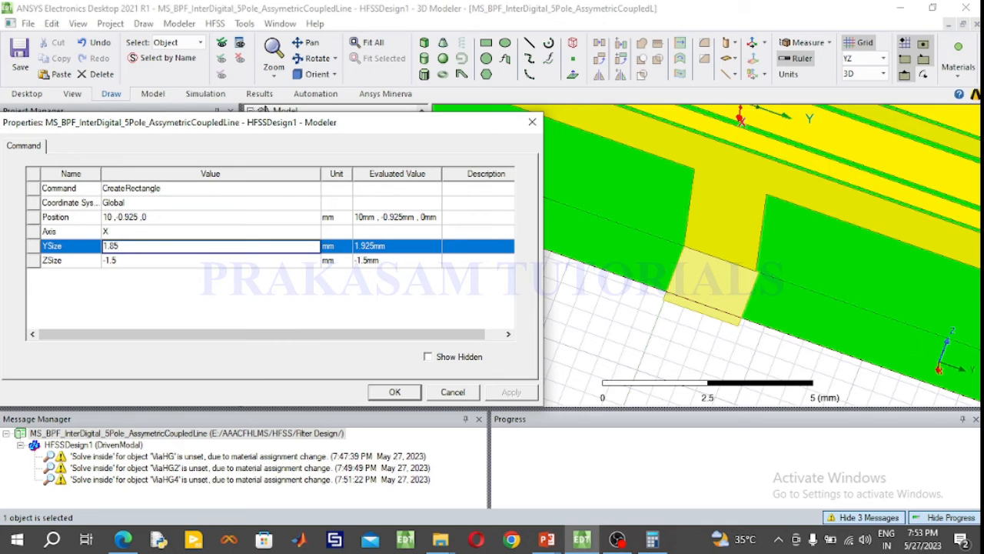
pyautogui.click(128, 261)
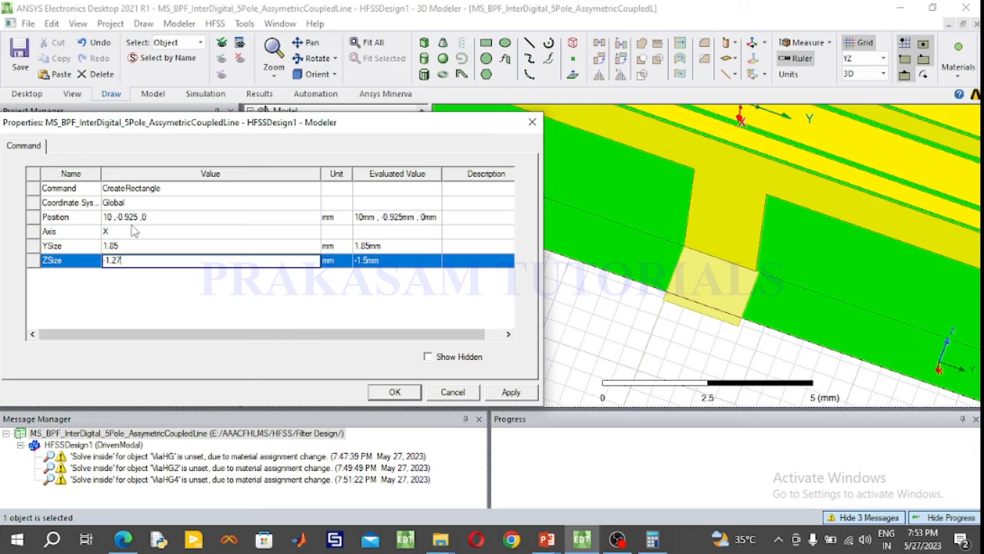
pyautogui.doubleClick(136, 219)
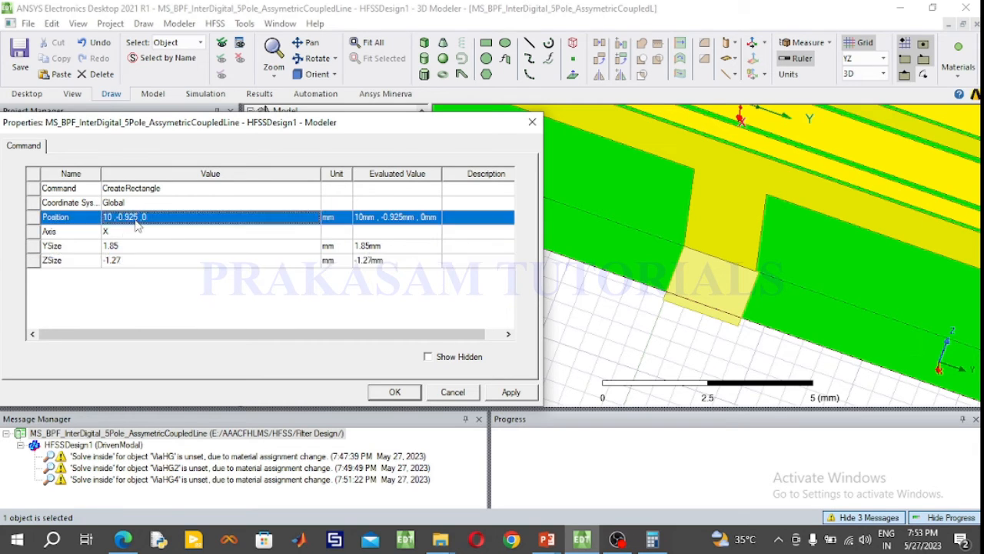
pyautogui.click(140, 218)
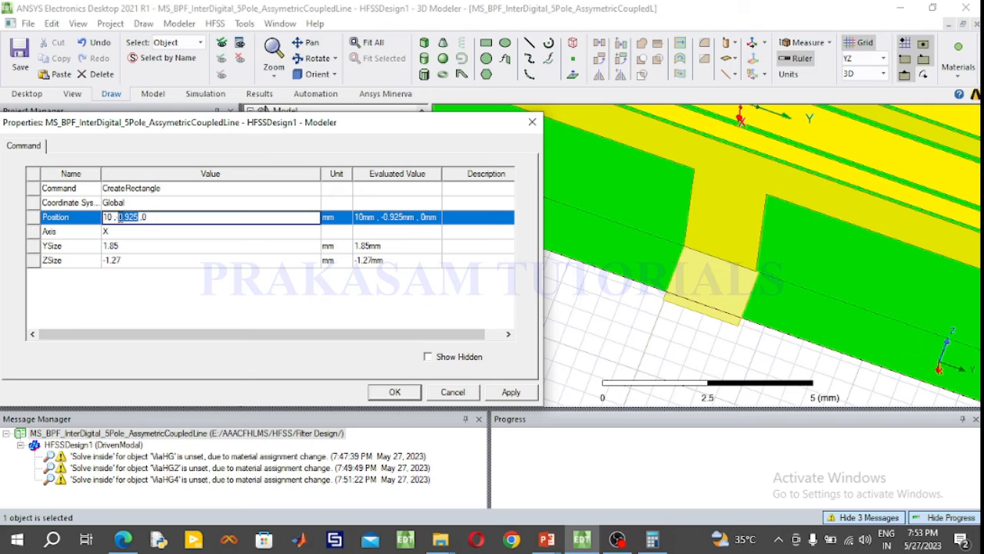
pyautogui.write('-1')
pyautogui.click(389, 392)
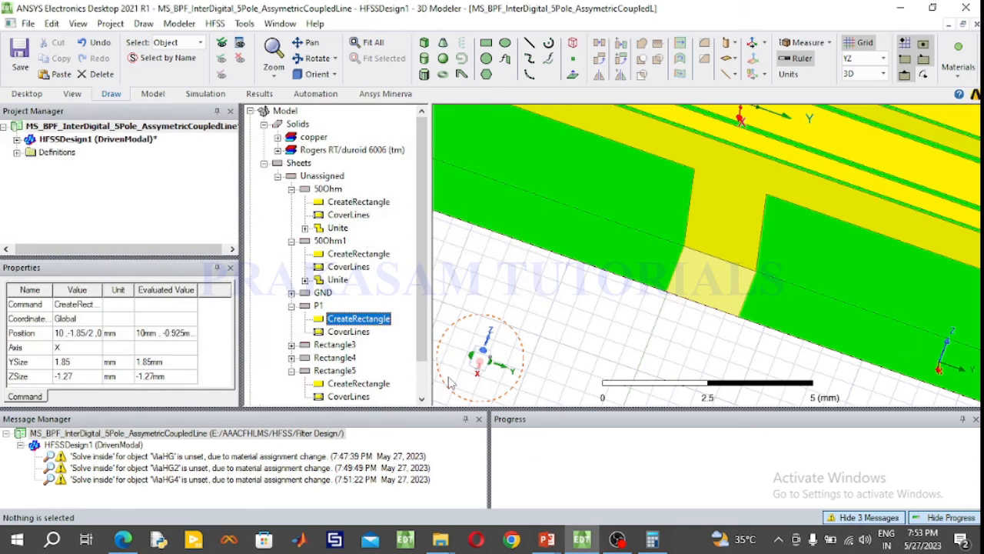
# Duplicate port sheet P1 and set the copy's position to -10, -1.85/2, 0 mm.
pyautogui.click(318, 306)
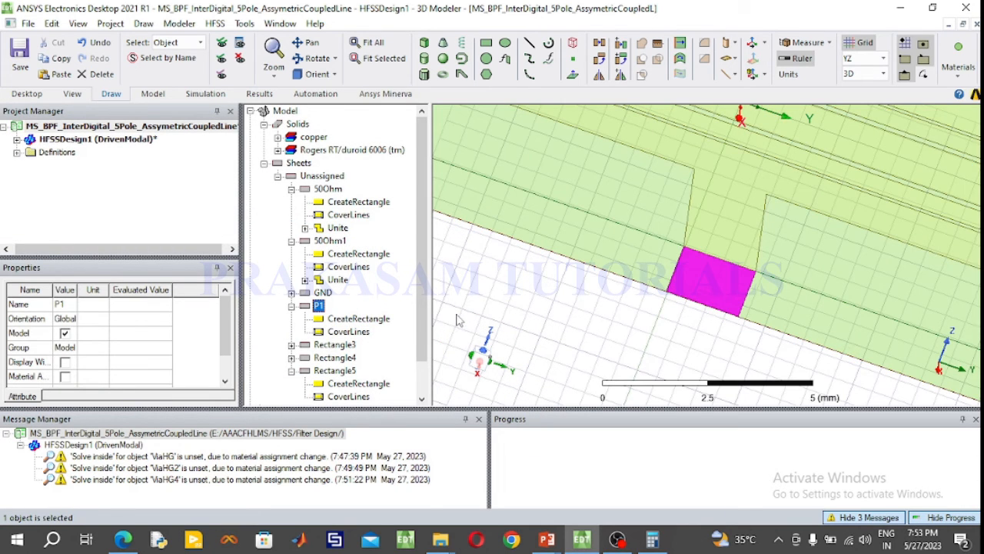
pyautogui.hotkey('ctrl', 'v')
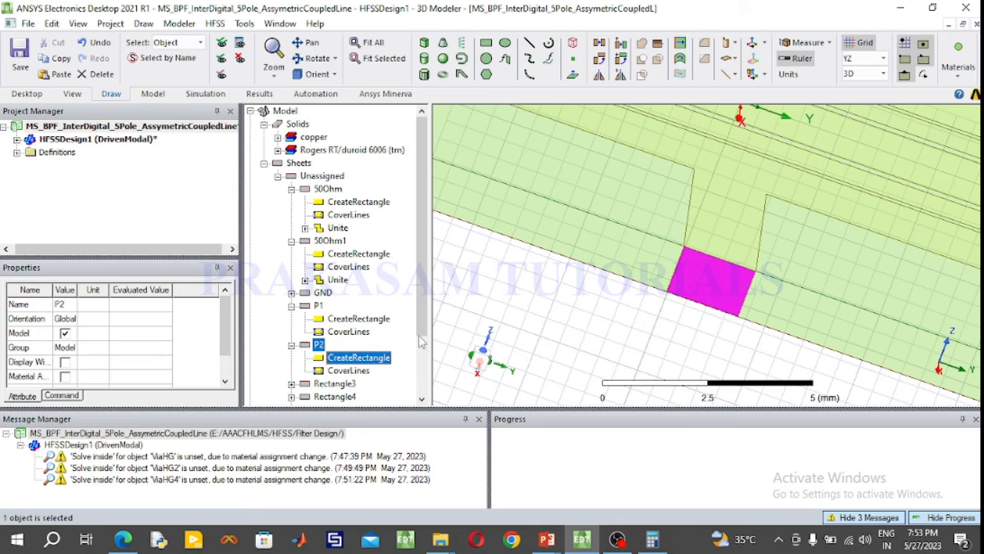
pyautogui.doubleClick(359, 358)
pyautogui.click(108, 218)
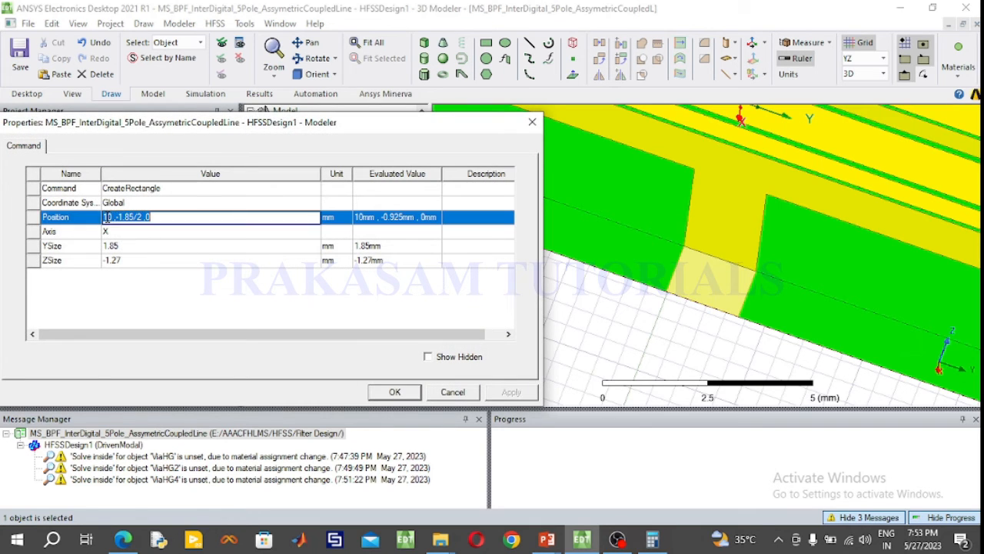
pyautogui.click(107, 218)
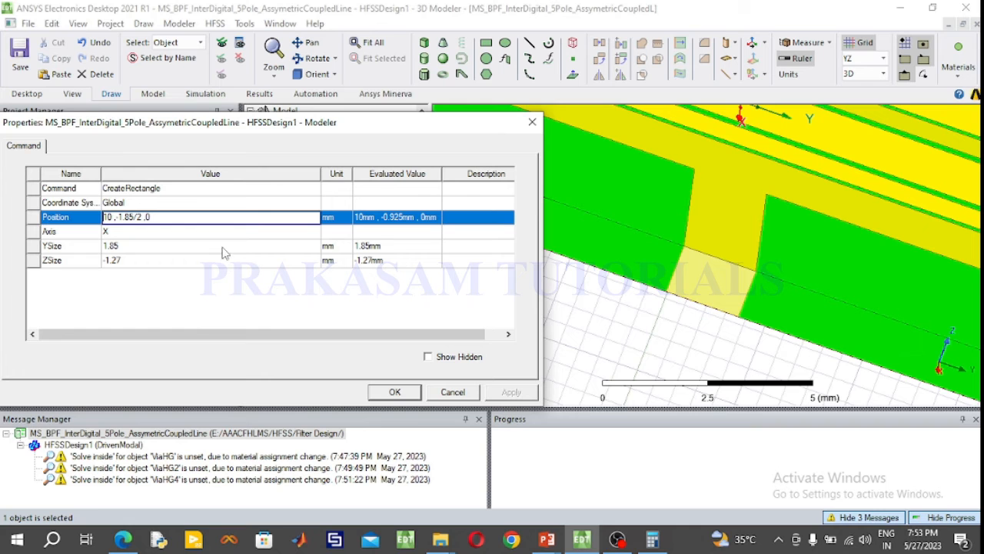
pyautogui.write('-')
pyautogui.click(394, 392)
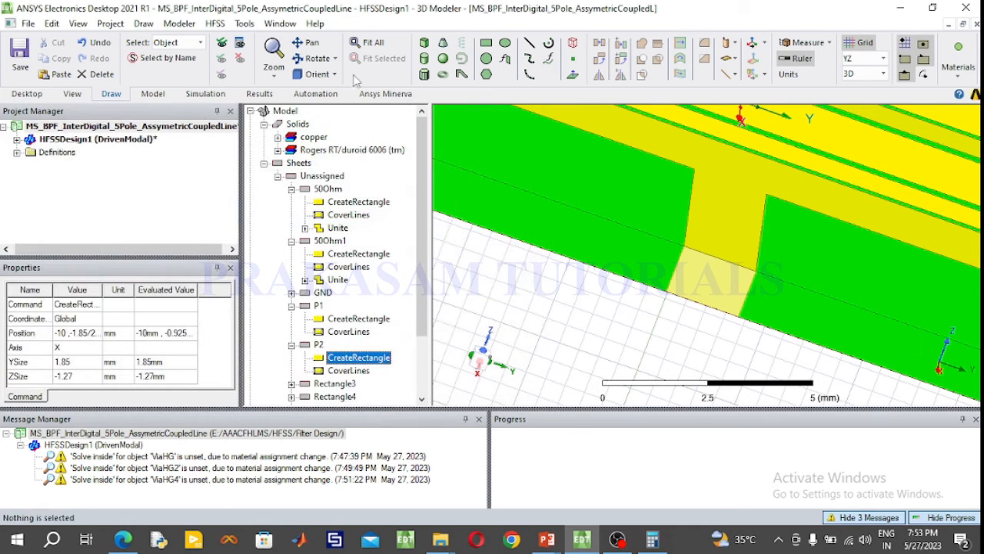
# Start a lumped port excitation on sheet P1 at the +X feed line, keeping the default name and 50 ohm impedance.
pyautogui.click(373, 42)
pyautogui.moveTo(689, 246); pyautogui.dragTo(743, 339)
pyautogui.scroll(5, 630, 355)
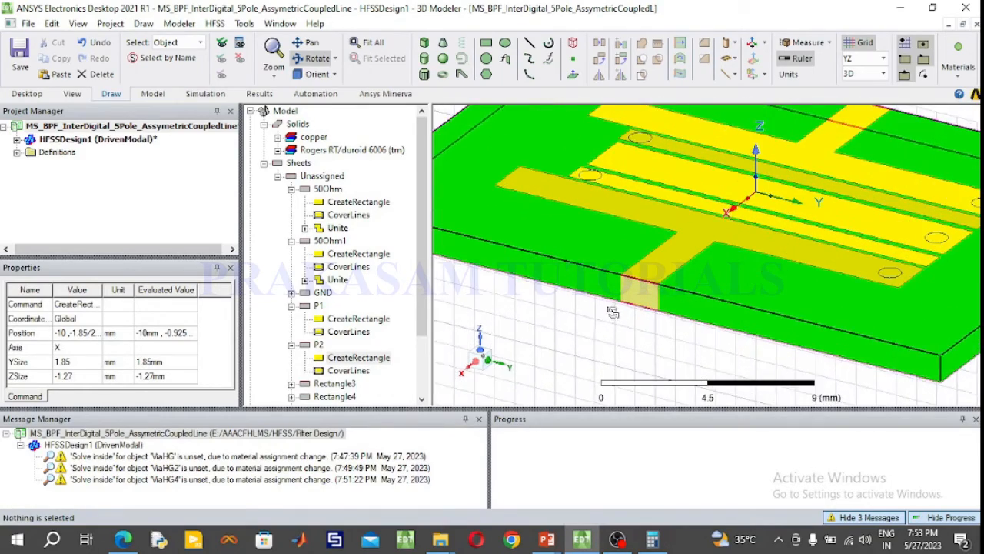
pyautogui.scroll(5, 612, 308)
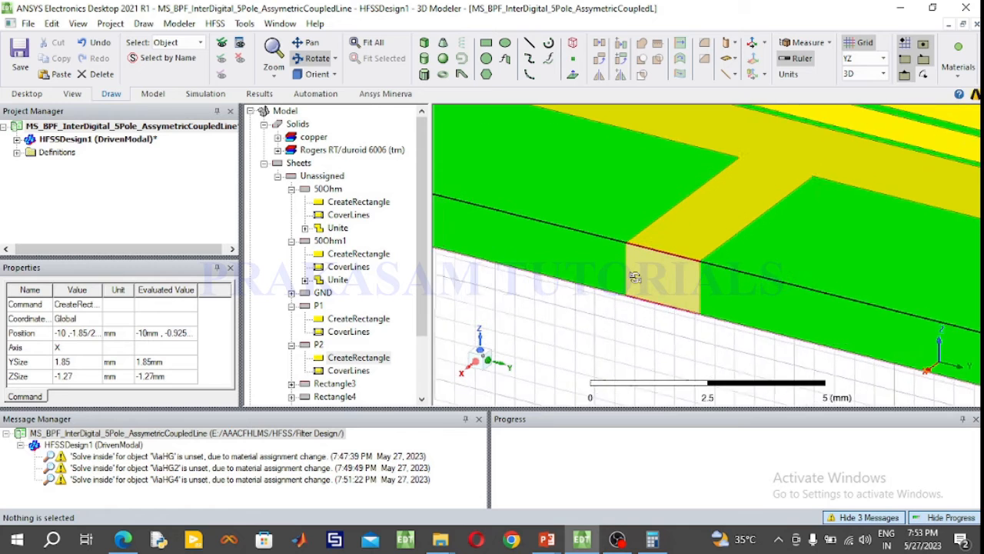
pyautogui.scroll(2, 657, 293)
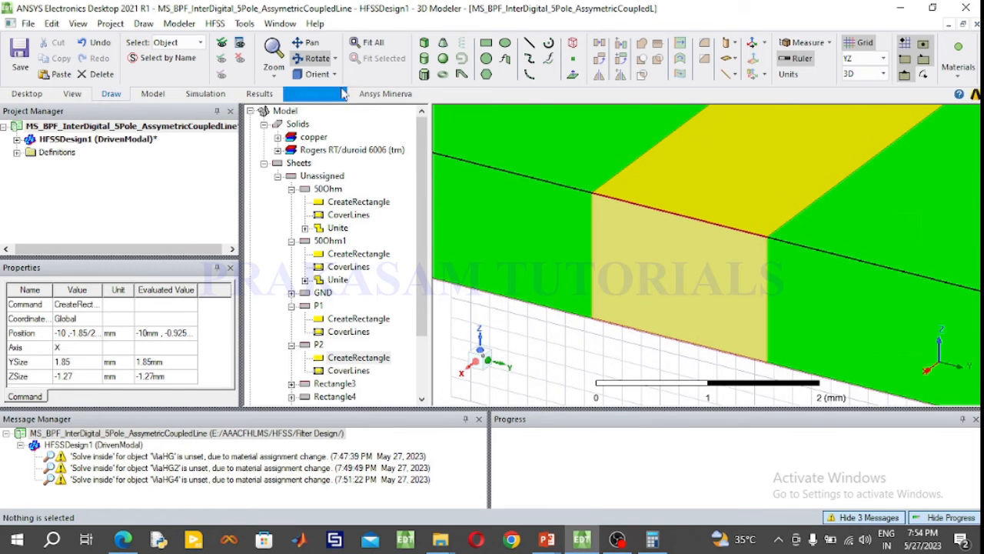
pyautogui.press('Escape')
pyautogui.click(637, 268)
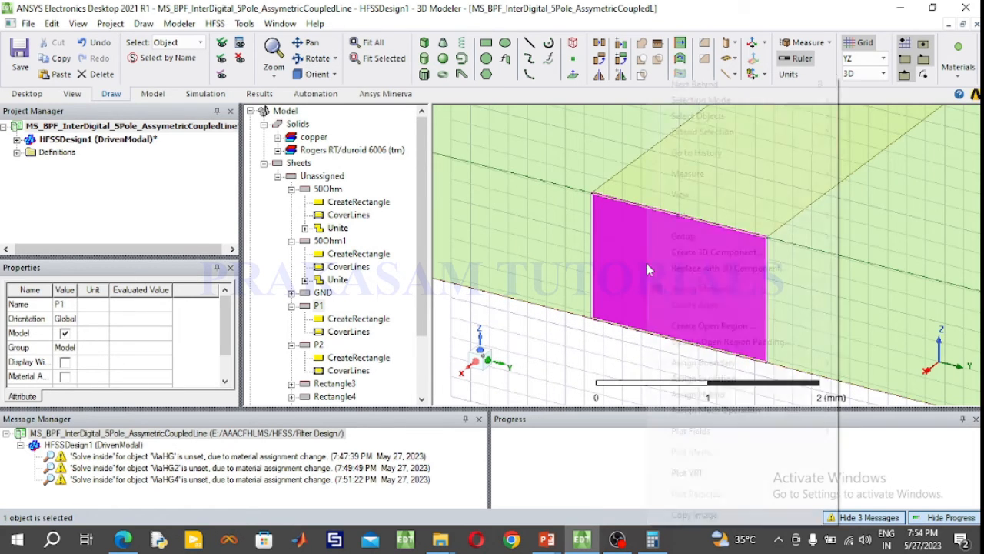
pyautogui.rightClick(647, 263)
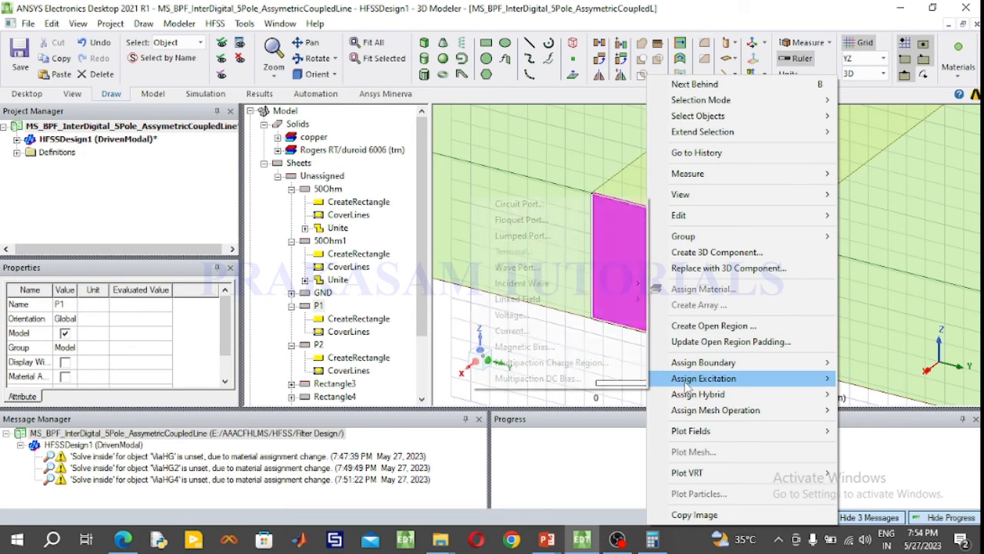
pyautogui.moveTo(669, 377)
pyautogui.click(530, 236)
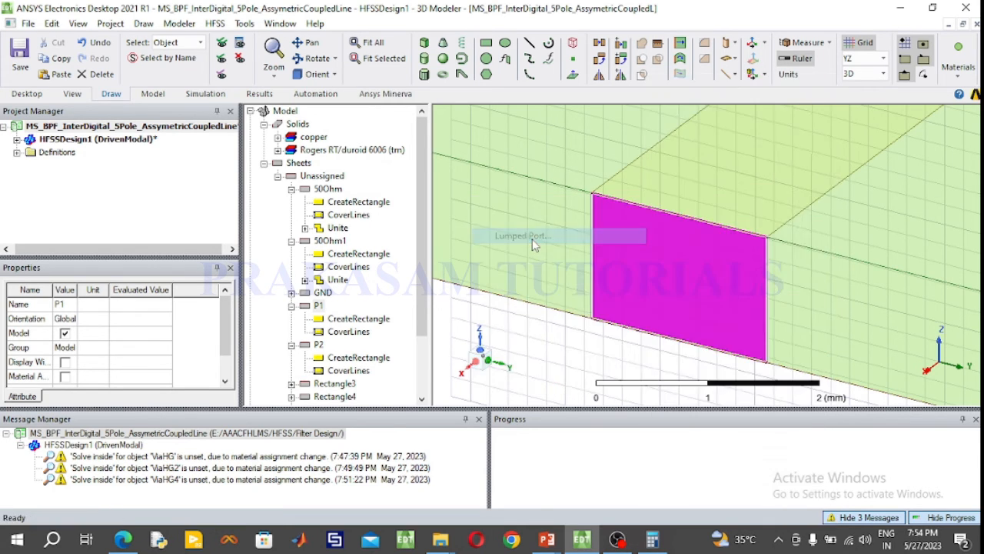
pyautogui.click(424, 401)
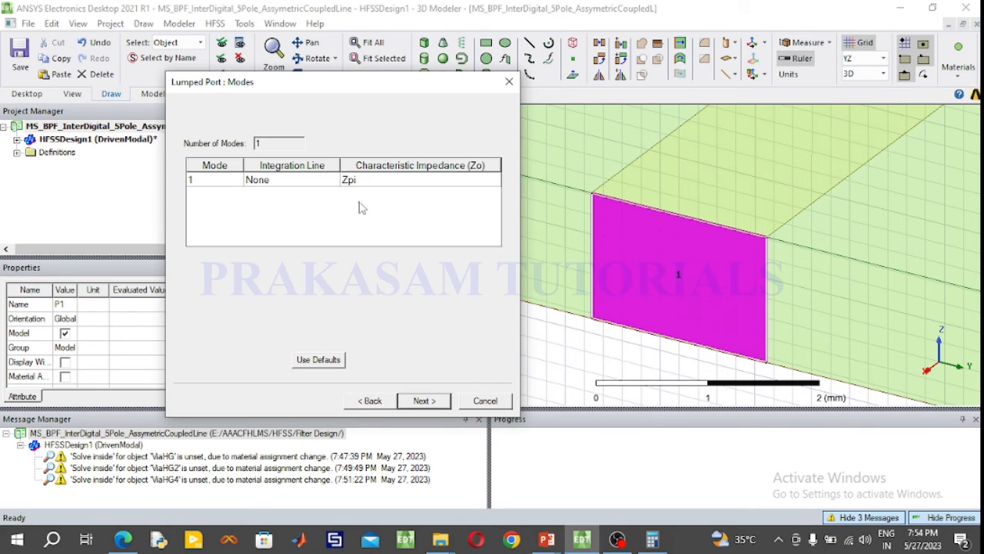
# Define port 1's integration line from P1's bottom edge centre up to its top edge centre and finish the lumped port.
pyautogui.click(332, 182)
pyautogui.click(332, 180)
pyautogui.click(269, 207)
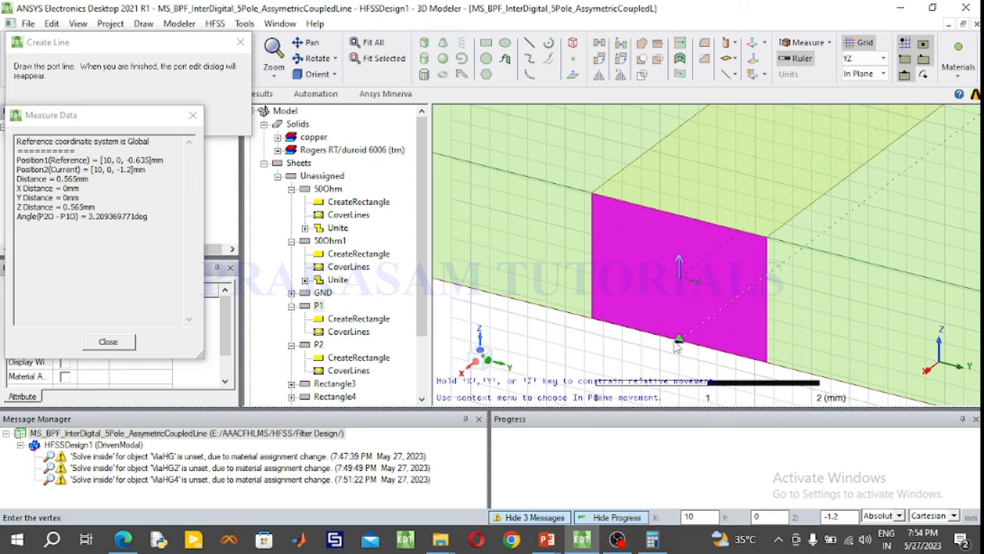
pyautogui.click(679, 338)
pyautogui.click(679, 216)
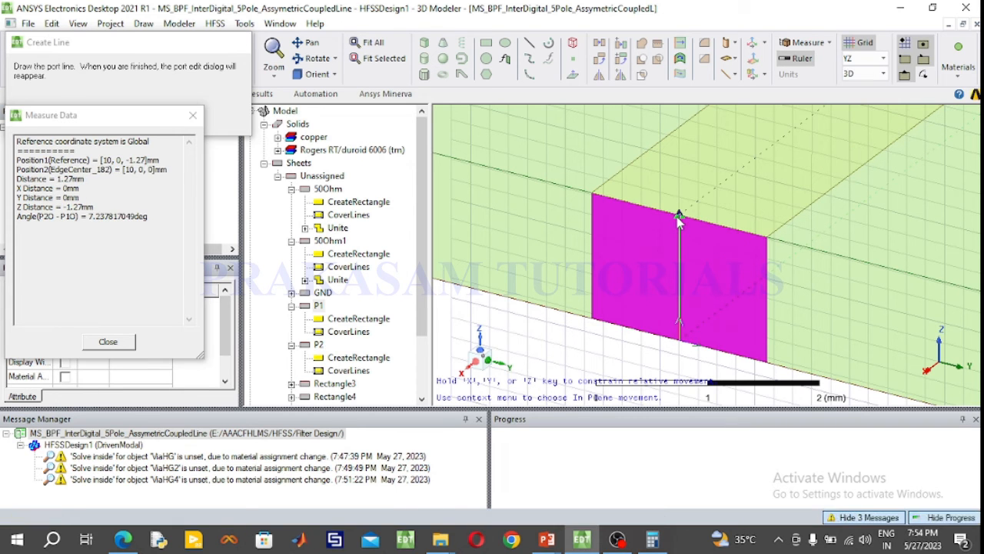
pyautogui.click(424, 400)
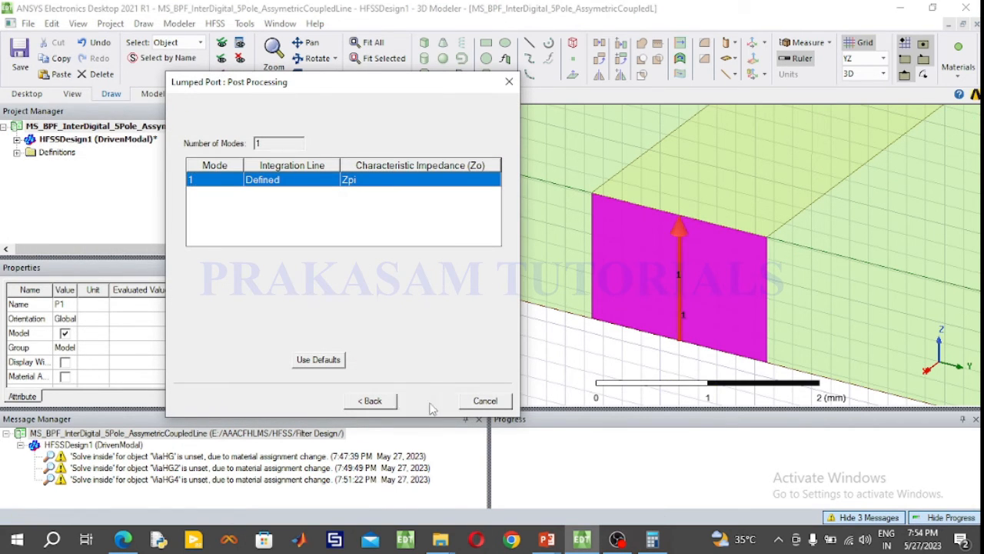
pyautogui.click(426, 401)
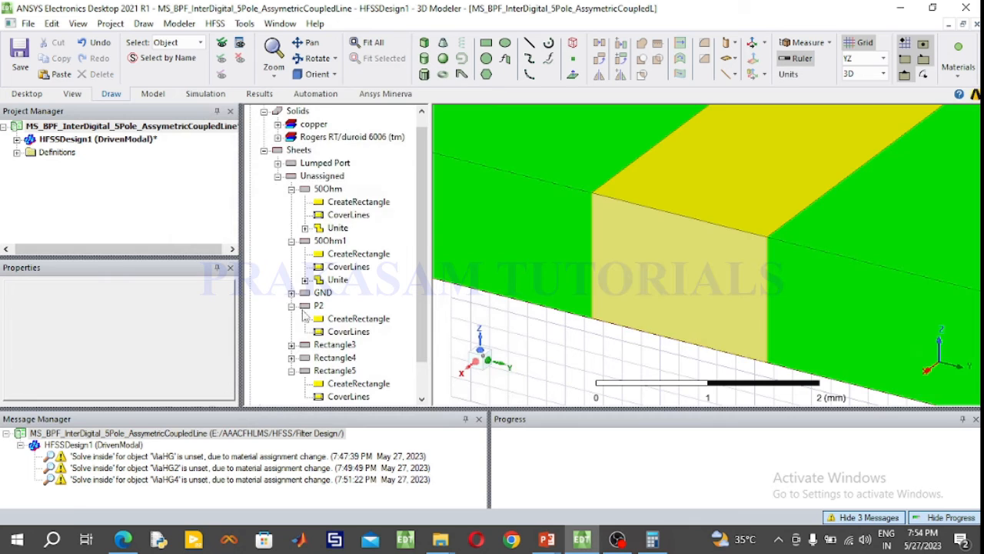
# Examine the lumped port 1 excitation and its properties.
pyautogui.click(17, 139)
pyautogui.click(30, 191)
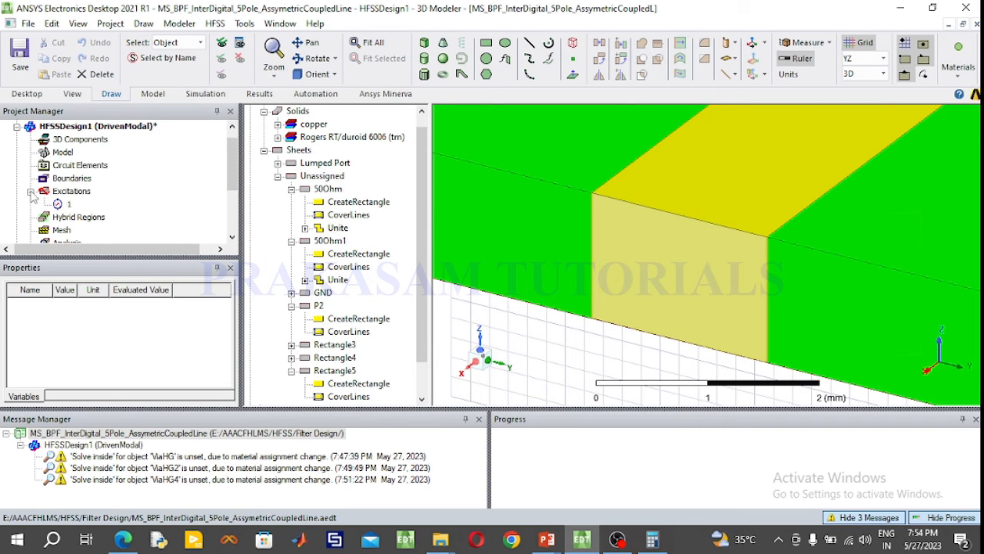
pyautogui.click(68, 204)
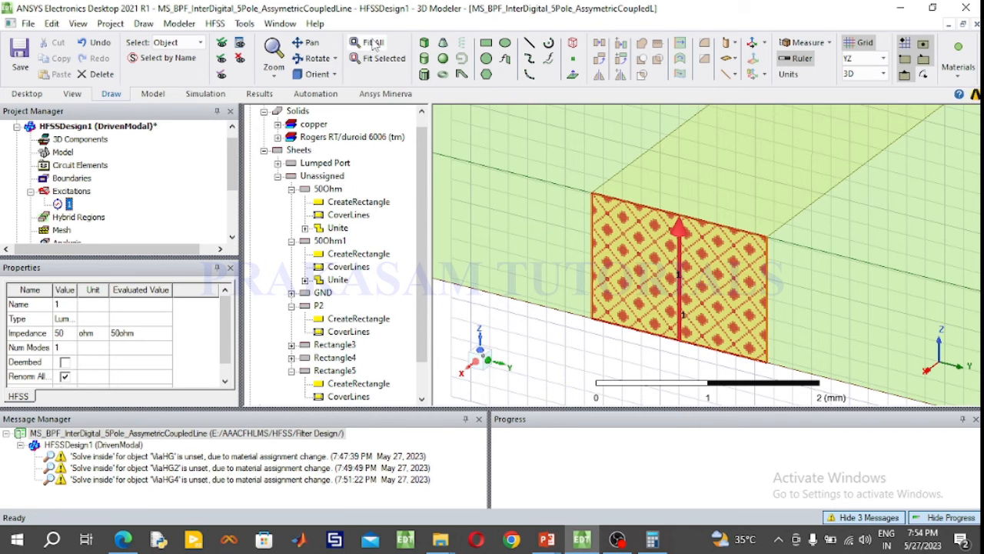
# Start a lumped port excitation on sheet P2 at the -X feed line, keeping name 2 and 50 ohm impedance.
pyautogui.click(372, 42)
pyautogui.click(315, 57)
pyautogui.moveTo(748, 264); pyautogui.dragTo(692, 326)
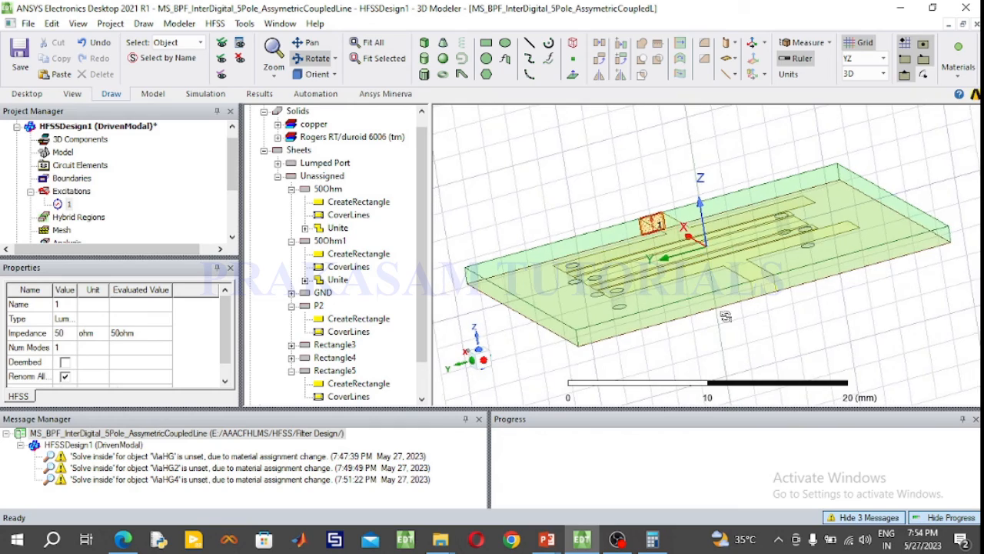
pyautogui.scroll(5, 746, 306)
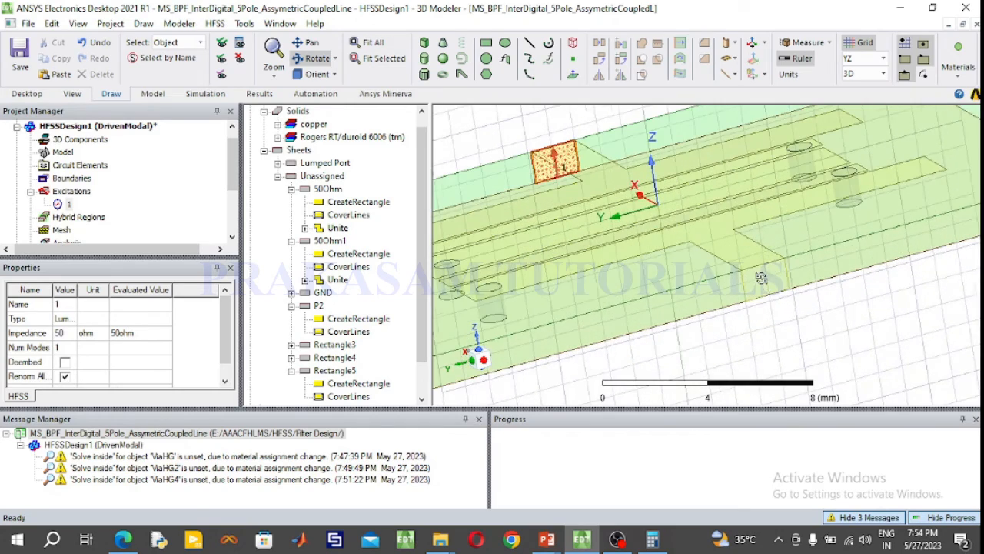
pyautogui.scroll(4, 766, 278)
pyautogui.scroll(2, 774, 271)
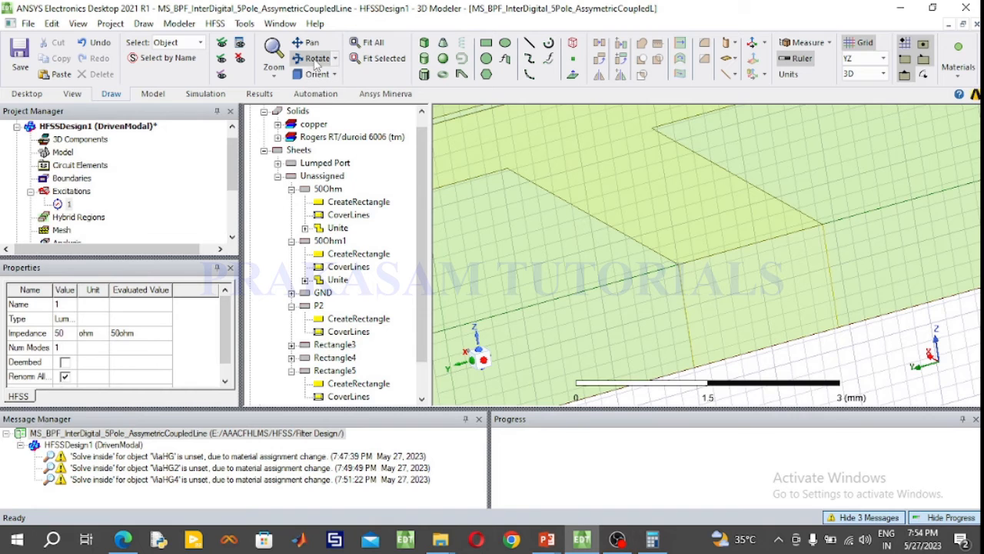
pyautogui.click(770, 287)
pyautogui.rightClick(771, 288)
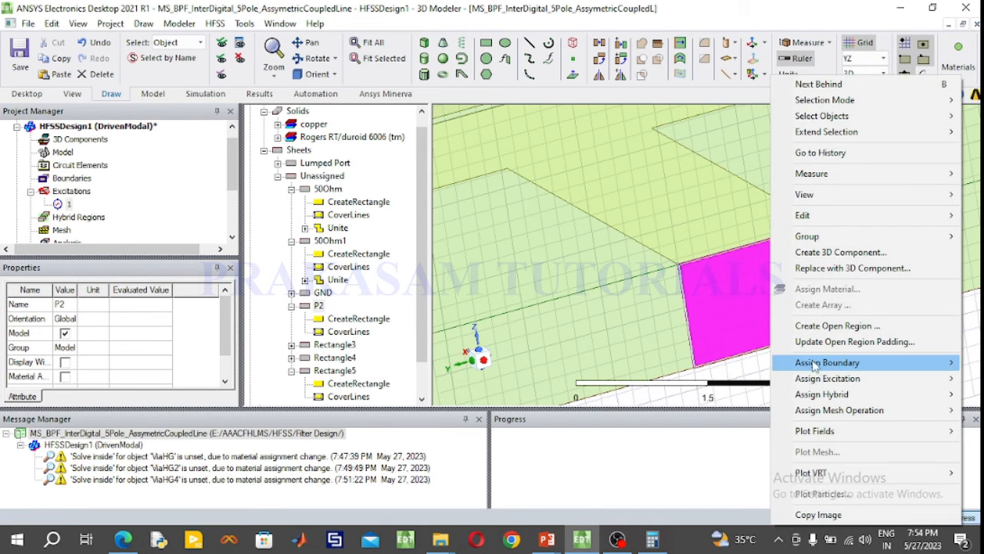
pyautogui.moveTo(822, 377)
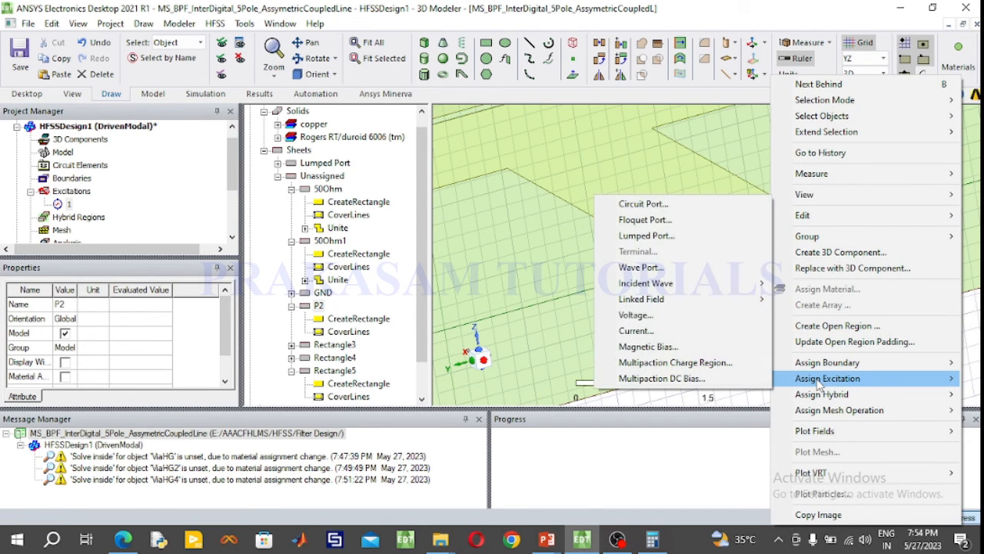
pyautogui.click(662, 236)
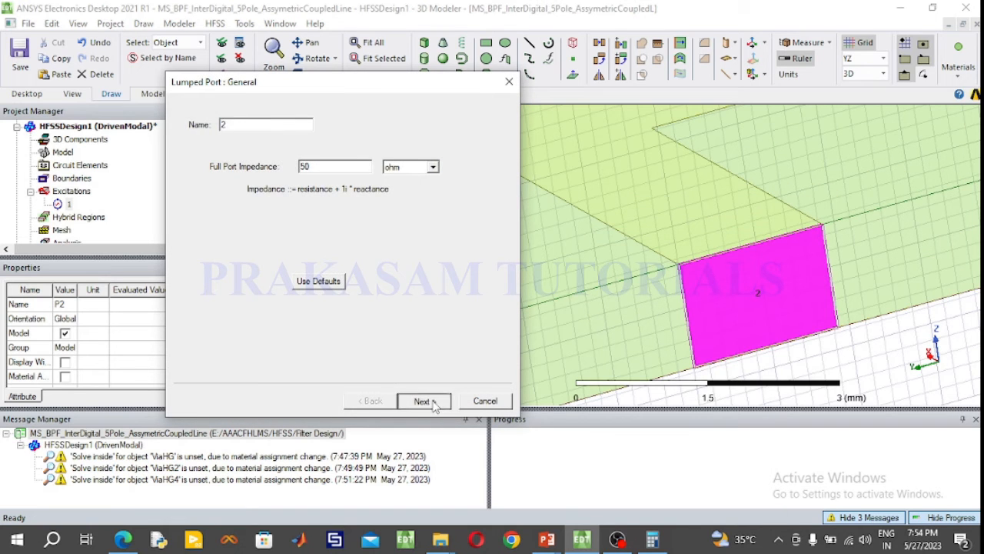
pyautogui.click(424, 401)
# Define port 2's integration line from P2's bottom edge centre up to its top edge centre and finish the lumped port.
pyautogui.click(327, 183)
pyautogui.click(326, 181)
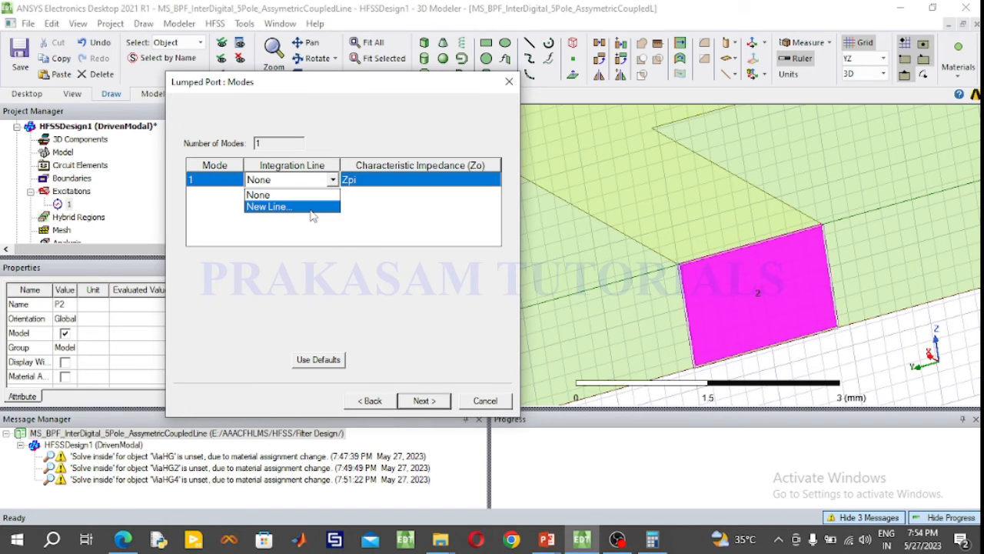
pyautogui.click(311, 210)
pyautogui.click(772, 348)
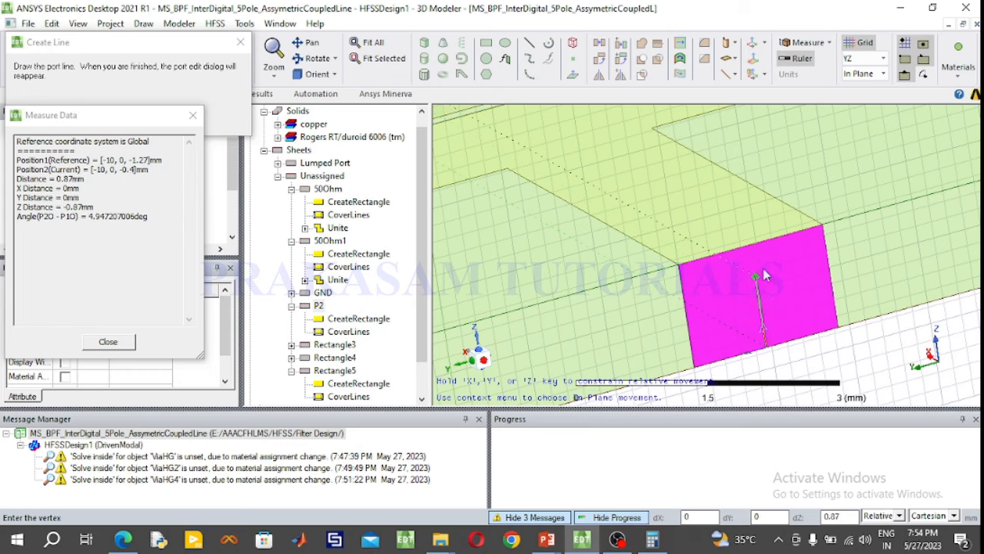
pyautogui.click(751, 246)
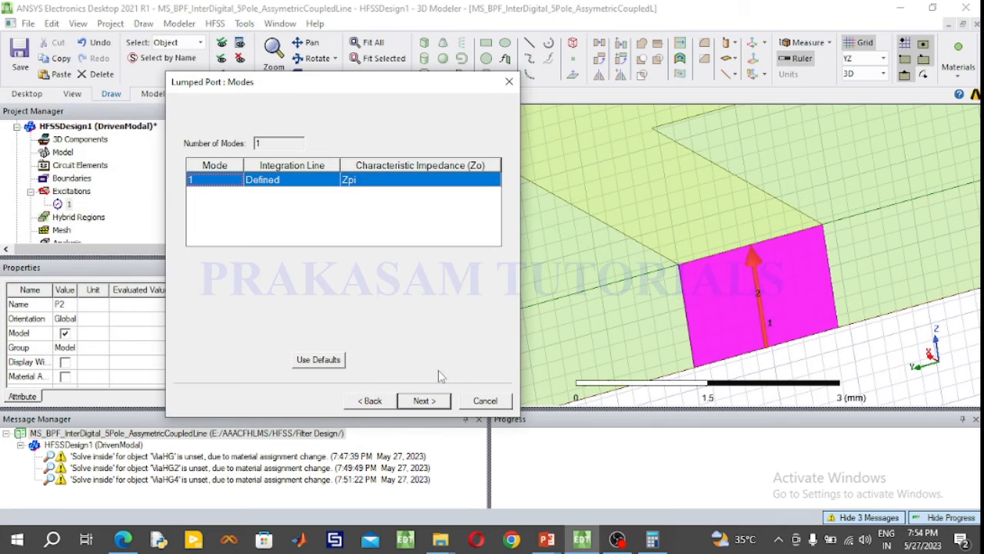
pyautogui.click(425, 400)
pyautogui.click(424, 401)
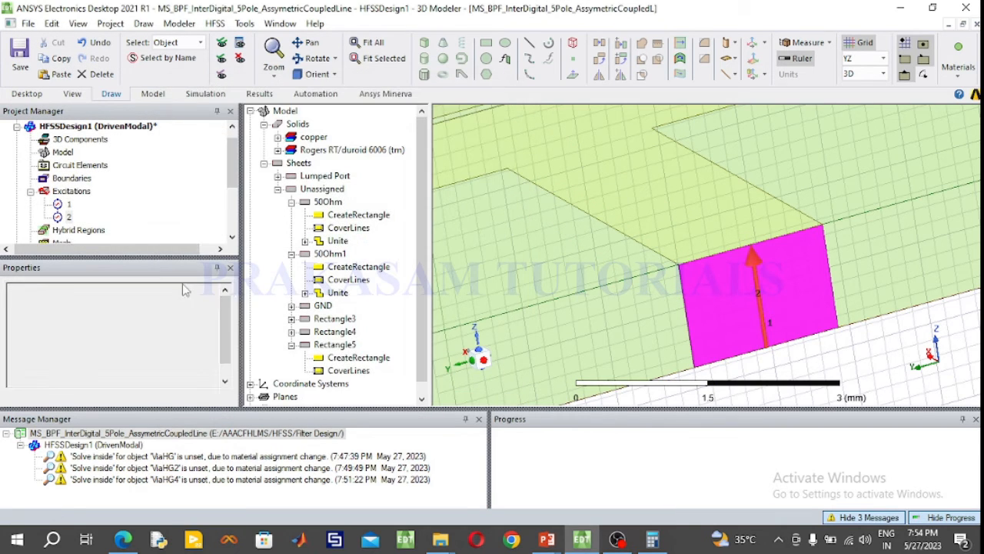
# Set the drawing plane to XY and restore the default 3D orientation of the whole filter.
pyautogui.click(363, 43)
pyautogui.click(878, 60)
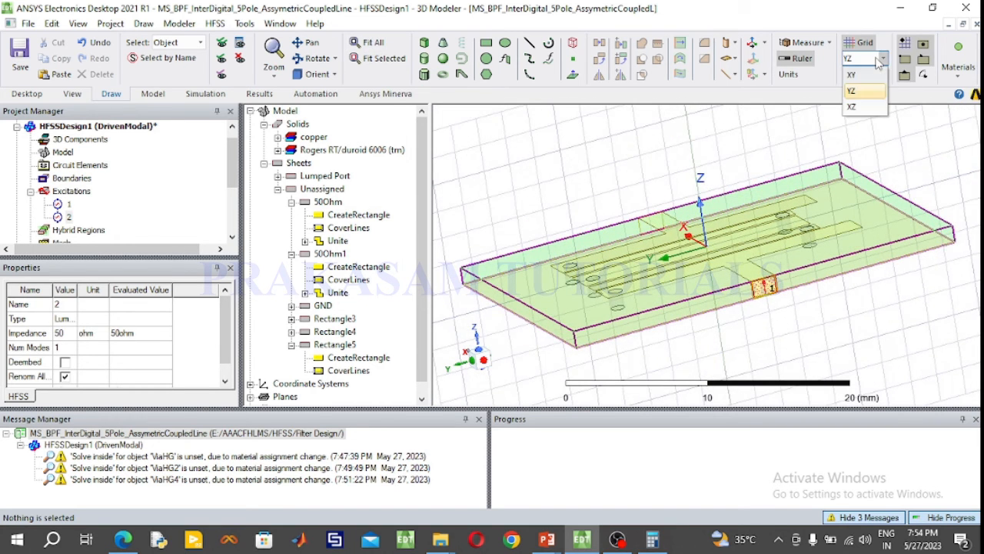
pyautogui.click(860, 74)
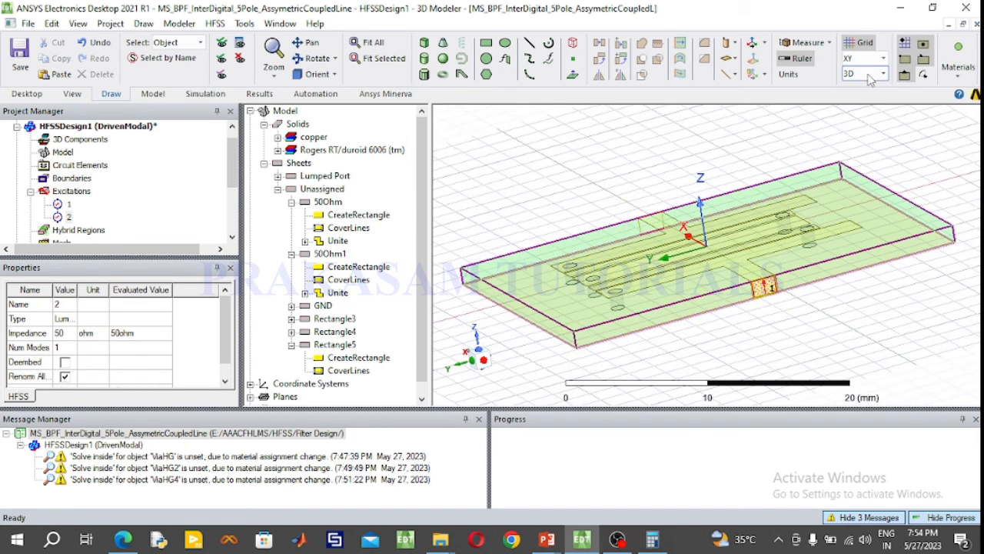
pyautogui.click(330, 73)
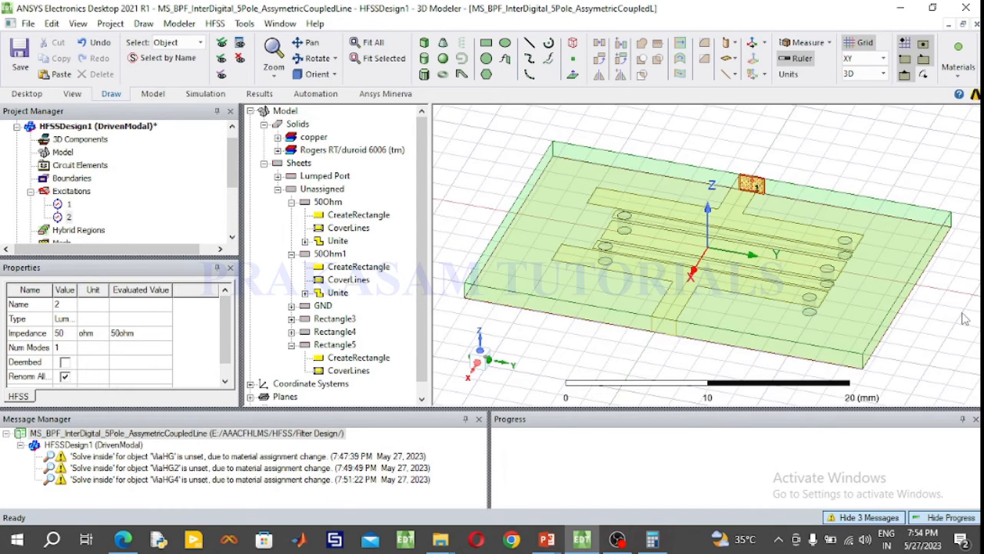
pyautogui.click(932, 338)
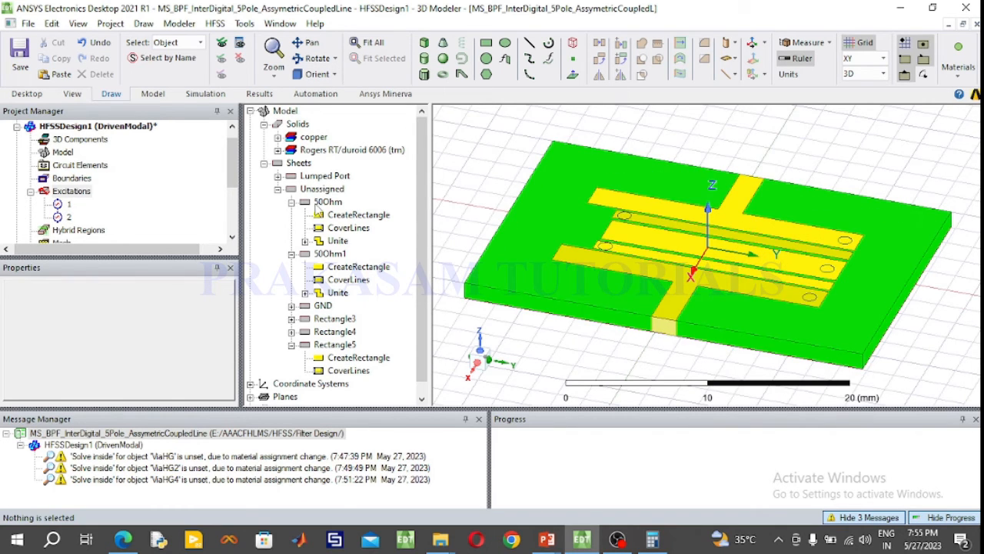
# Assign a Perfect E boundary named PerfE1 to sheets 50Ohm, 50Ohm1, Rectangle3, Rectangle4, Rectangle5 and GND, without an infinite ground plane.
pyautogui.click(317, 204)
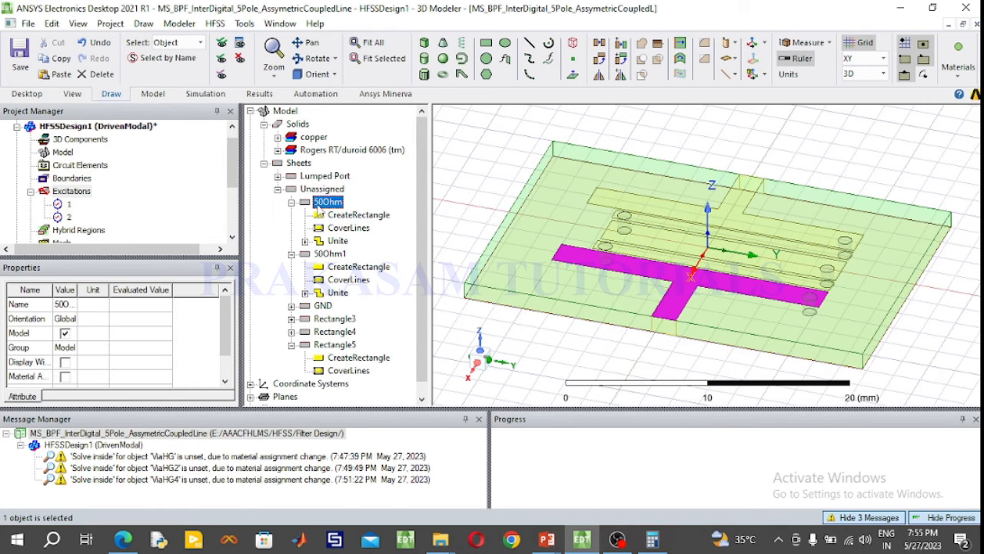
pyautogui.keyDown('ctrl'); pyautogui.click(332, 254); pyautogui.keyUp('ctrl')
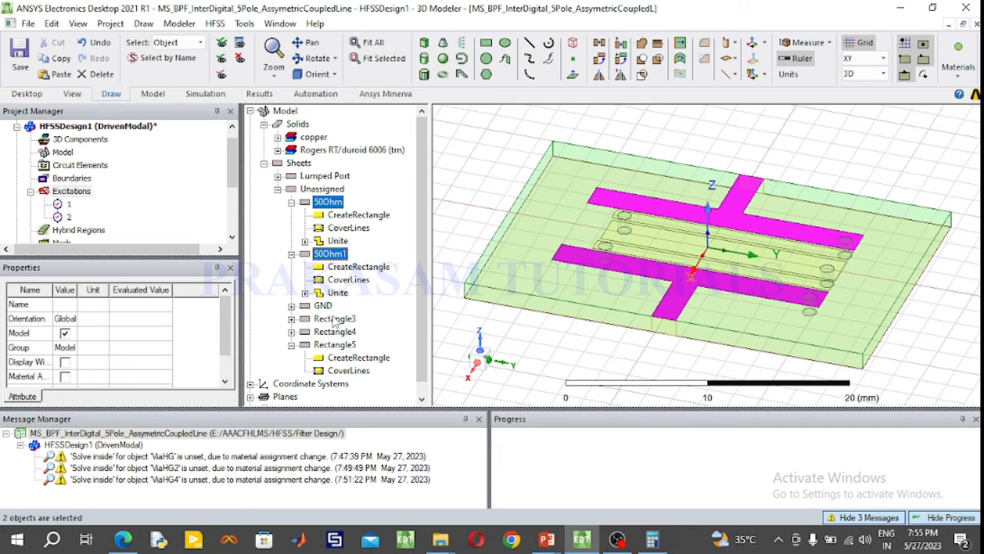
pyautogui.keyDown('ctrl'); pyautogui.click(334, 320); pyautogui.keyUp('ctrl')
pyautogui.keyDown('ctrl'); pyautogui.click(335, 332); pyautogui.keyUp('ctrl')
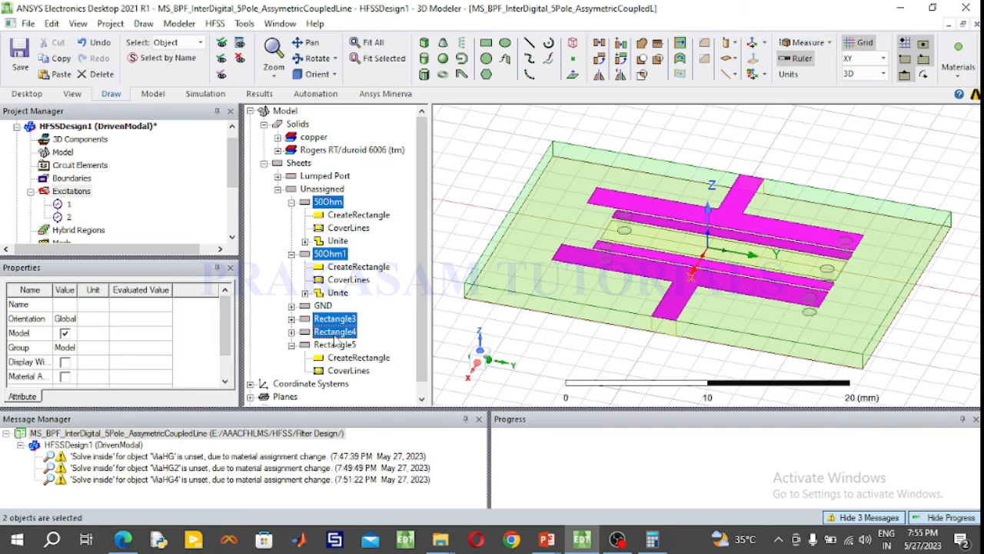
pyautogui.keyDown('ctrl'); pyautogui.click(335, 345); pyautogui.keyUp('ctrl')
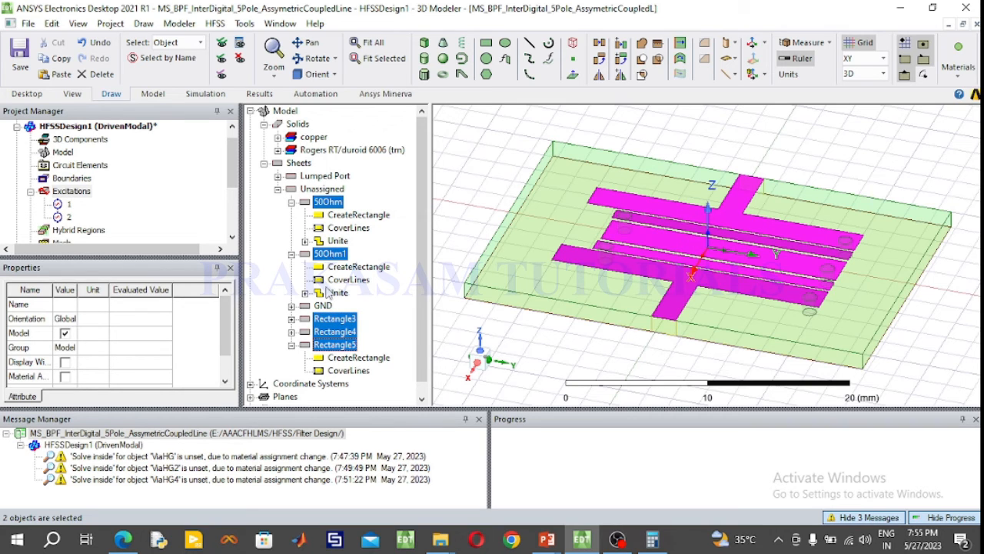
pyautogui.keyDown('ctrl'); pyautogui.click(323, 306); pyautogui.keyUp('ctrl')
pyautogui.rightClick(323, 306)
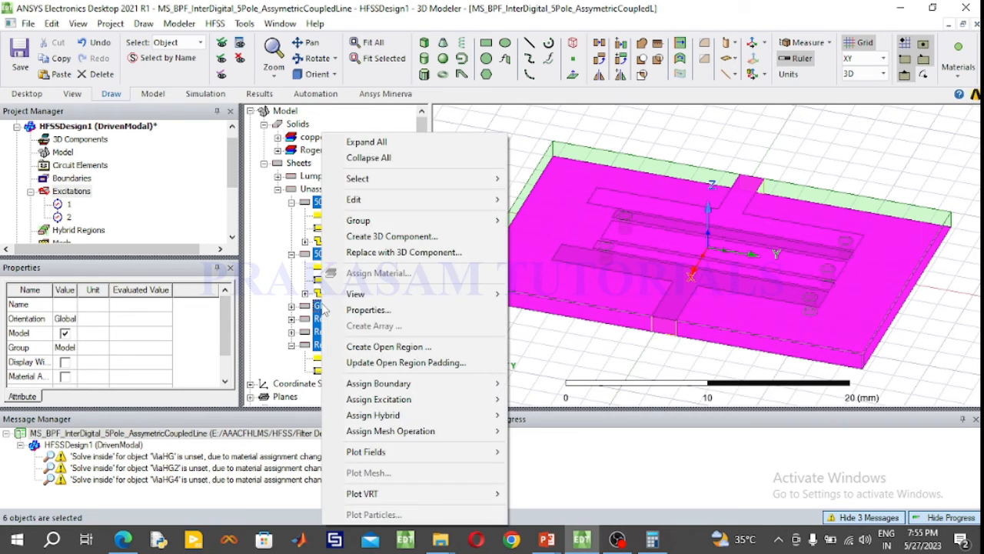
pyautogui.moveTo(362, 383)
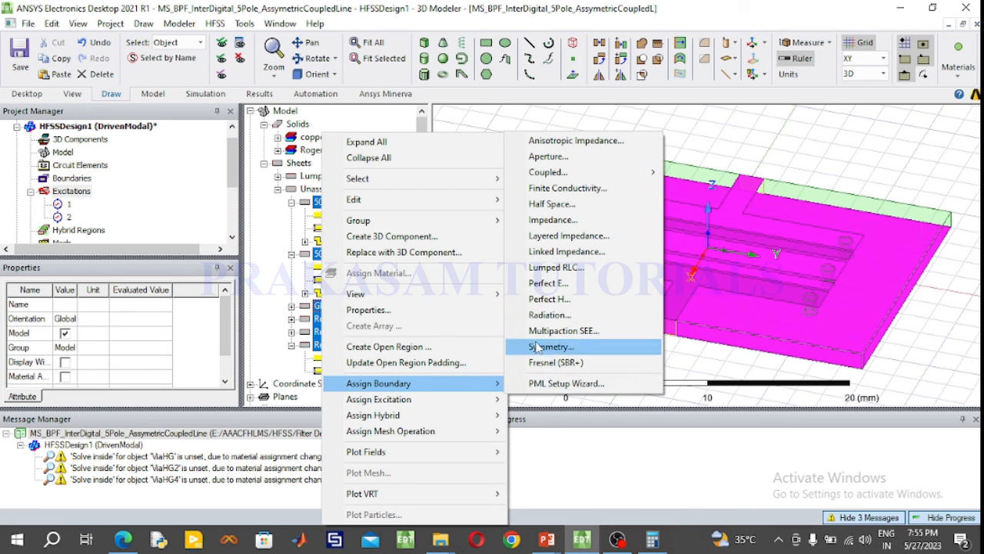
pyautogui.click(551, 289)
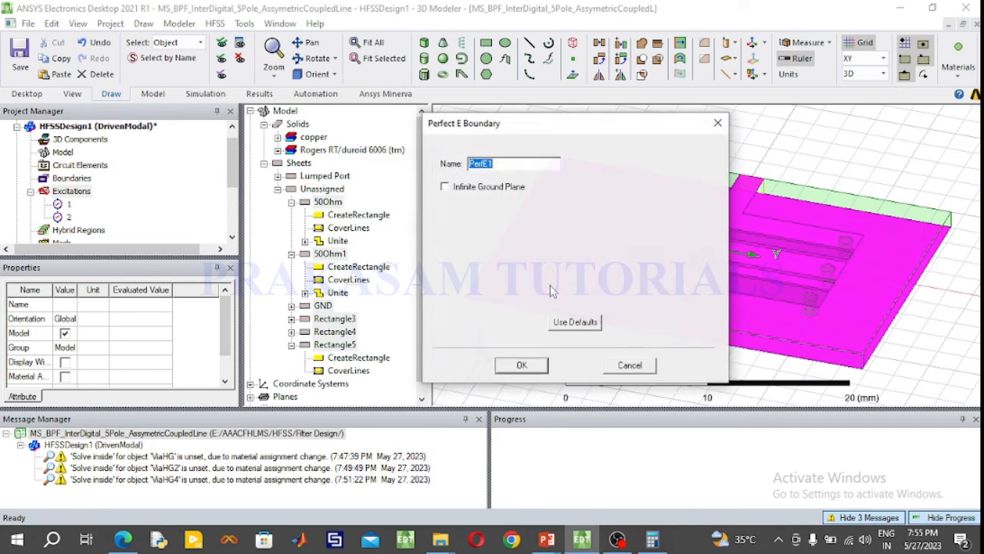
pyautogui.click(538, 363)
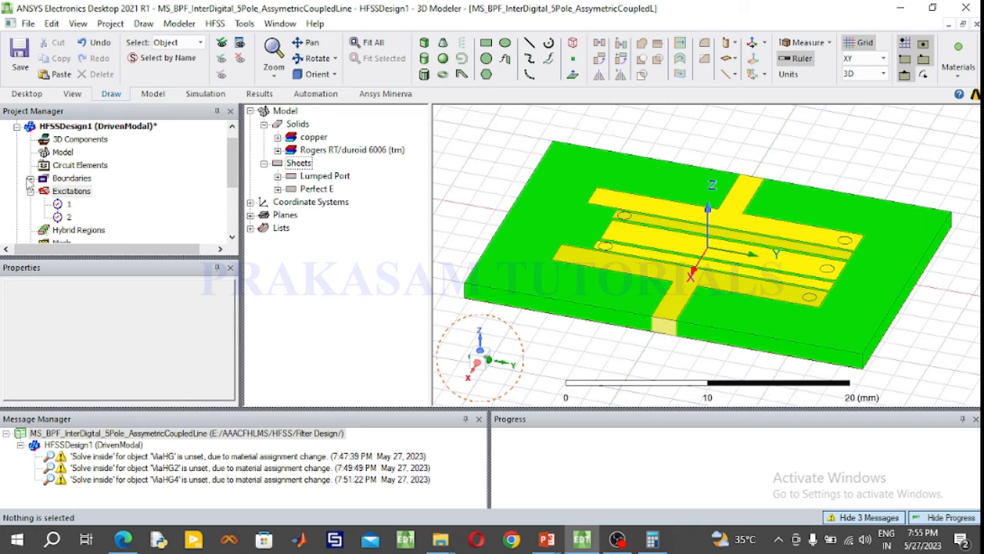
# Examine the PerfE1 boundary's coverage on the conductor strips and ground plane from several angles.
pyautogui.click(29, 177)
pyautogui.click(77, 191)
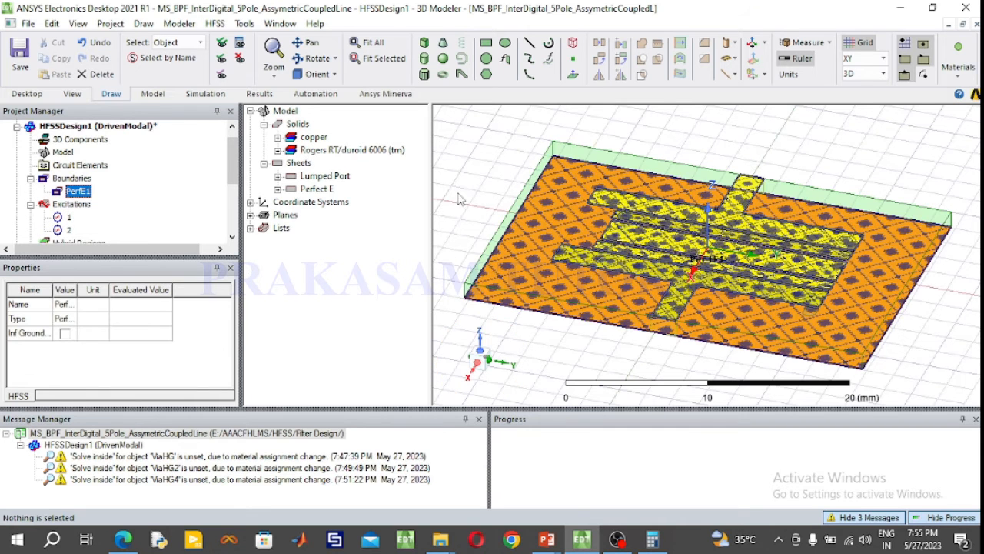
pyautogui.click(317, 58)
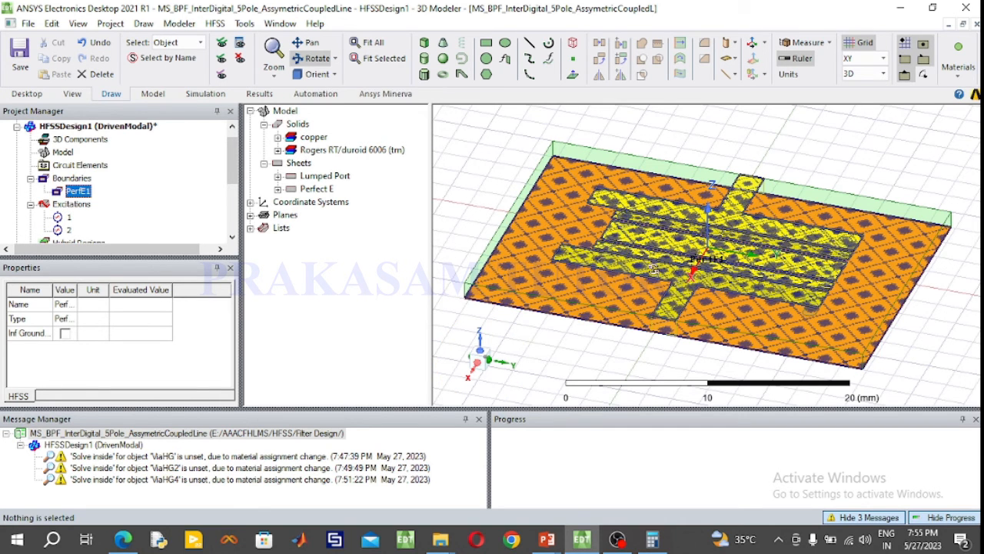
pyautogui.moveTo(653, 268); pyautogui.dragTo(562, 318)
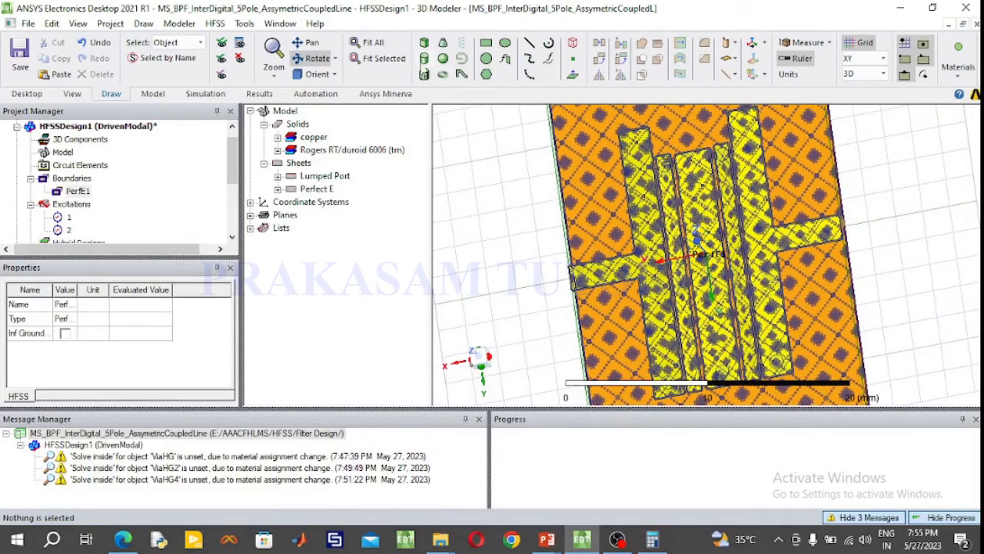
pyautogui.click(370, 42)
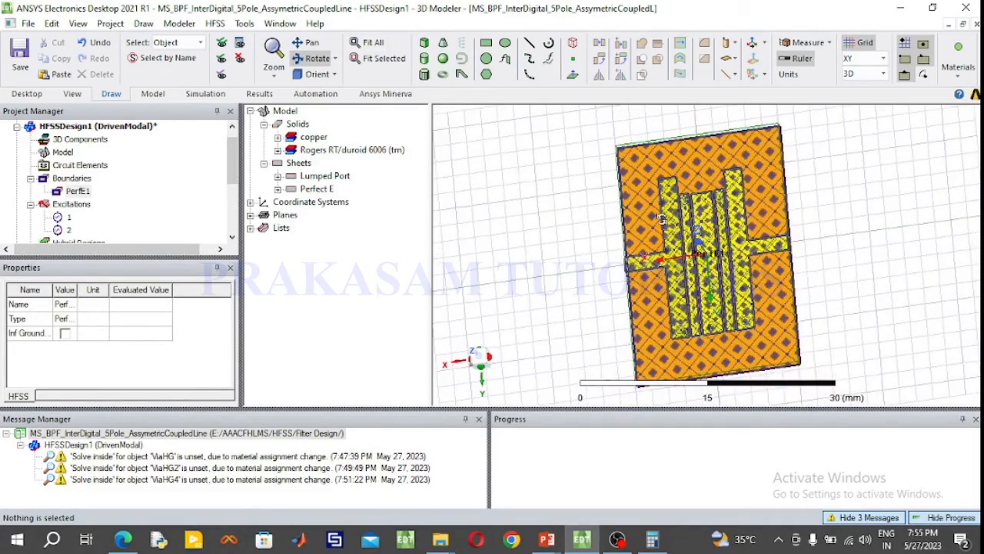
pyautogui.moveTo(668, 240); pyautogui.dragTo(602, 171)
pyautogui.moveTo(883, 173); pyautogui.dragTo(803, 151)
pyautogui.click(311, 74)
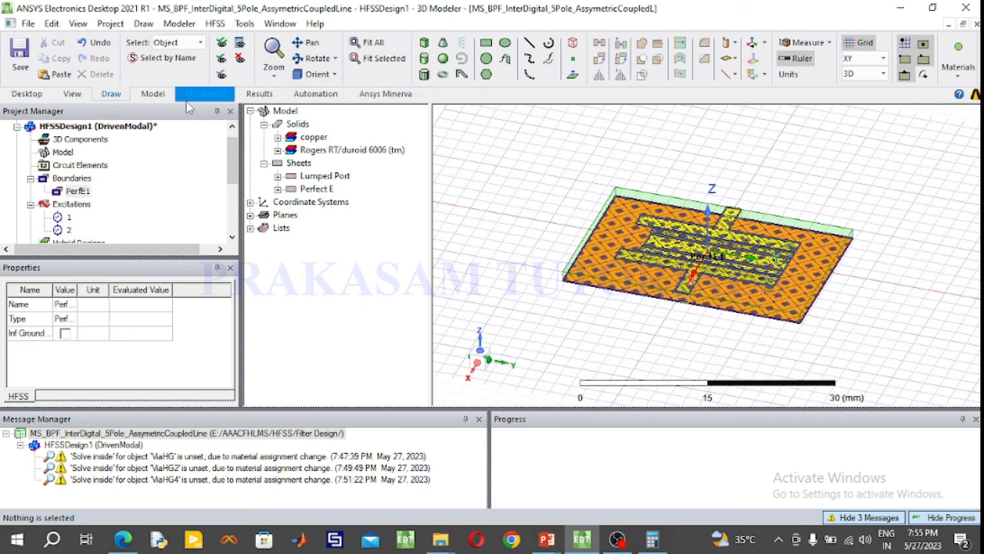
# Add an advanced solution setup Setup1 at a single frequency of 2 GHz, with 12 maximum passes and a maximum delta S of 0.02.
pyautogui.click(203, 94)
pyautogui.click(211, 77)
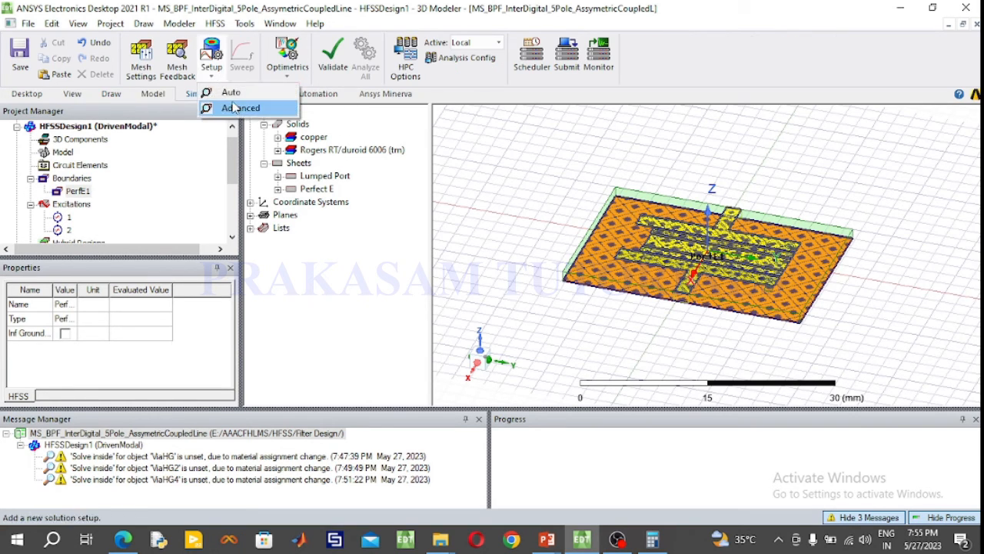
pyautogui.click(234, 106)
pyautogui.click(486, 151)
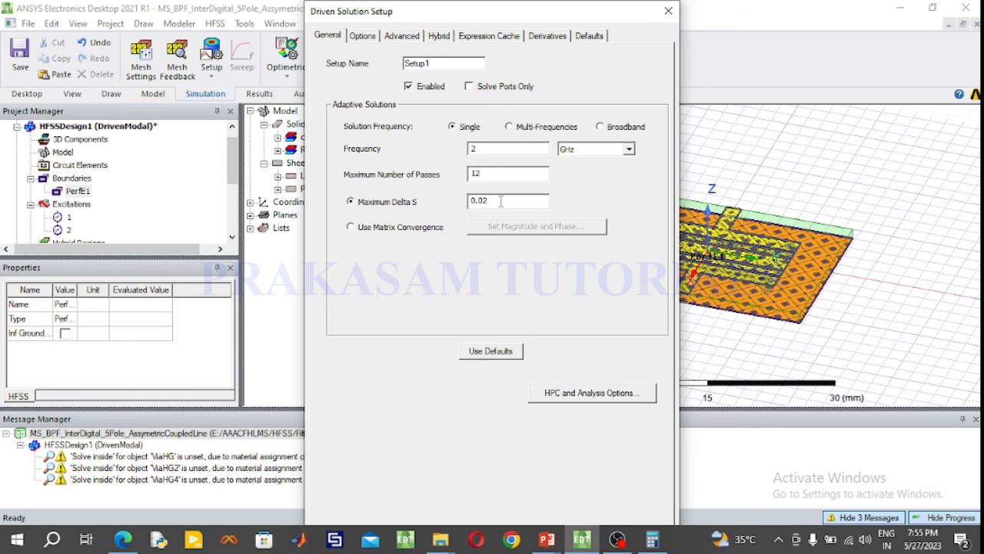
pyautogui.press('Return')
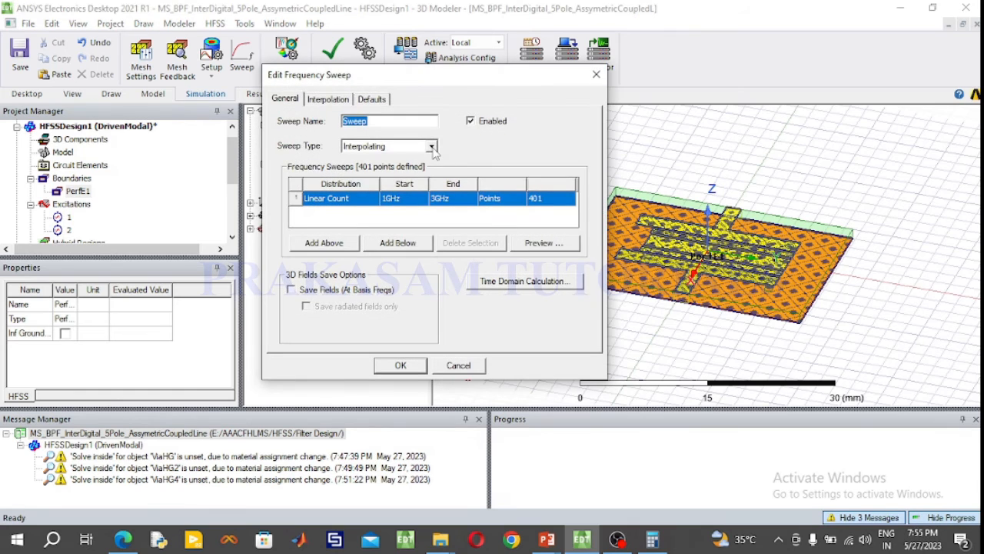
# Define the frequency sweep as Fast, with a linear count from 1 GHz to 3 GHz and 101 points.
pyautogui.click(431, 146)
pyautogui.click(393, 176)
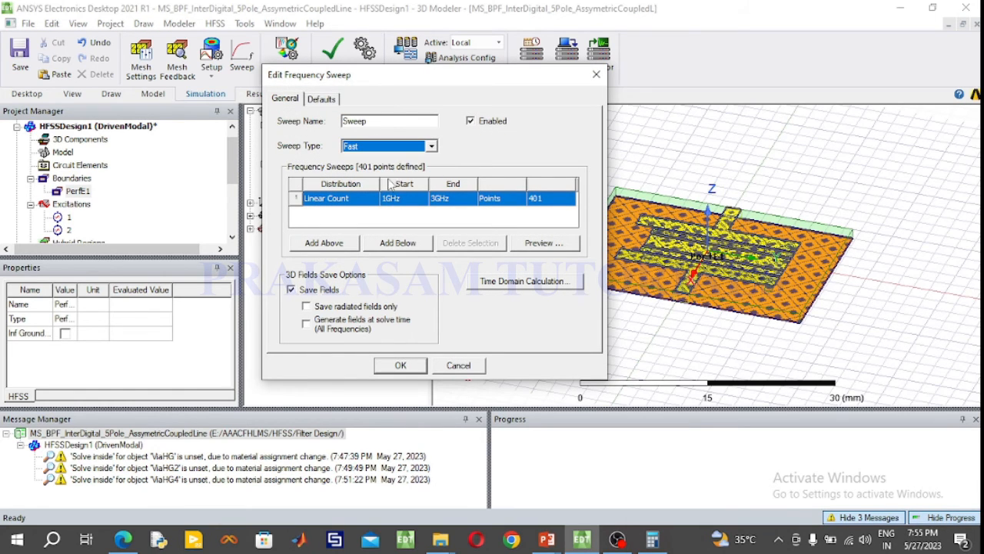
pyautogui.click(409, 222)
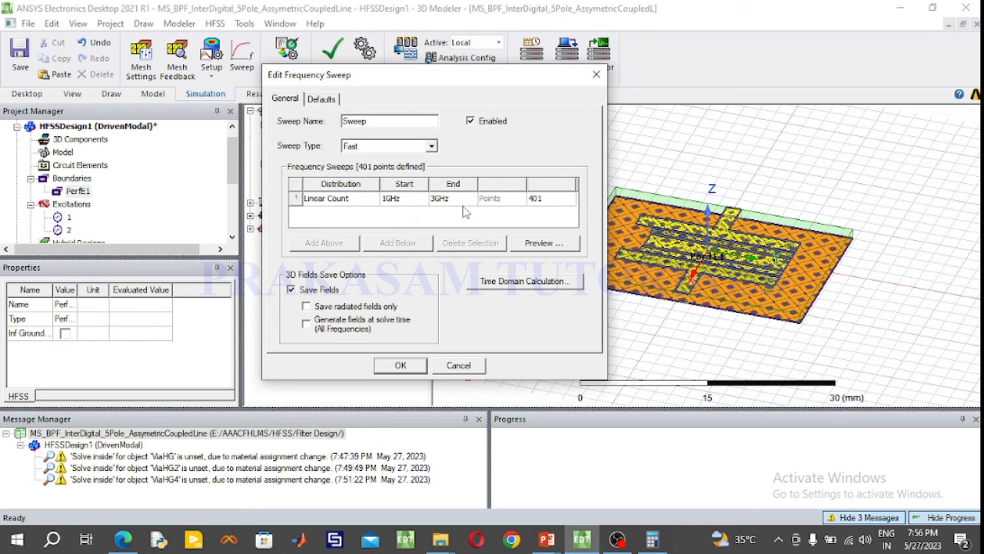
pyautogui.click(551, 200)
pyautogui.write('10')
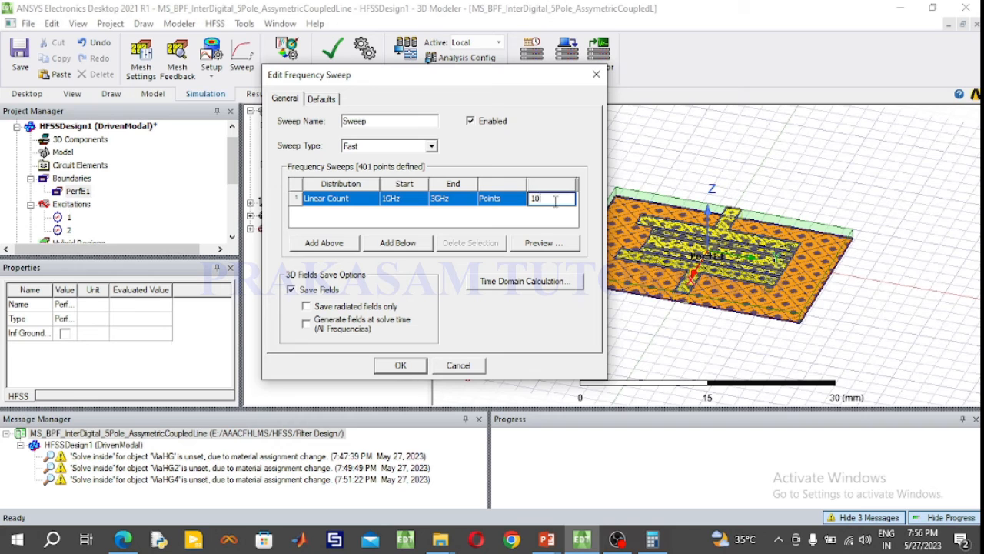
pyautogui.write('1')
pyautogui.click(401, 365)
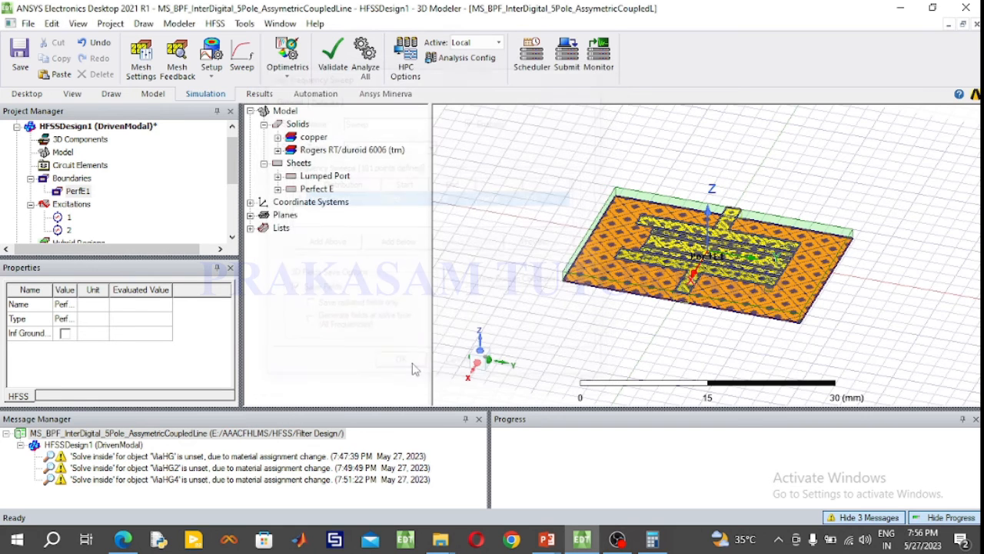
# Clear the messages in the message list and save the project.
pyautogui.rightClick(248, 438)
pyautogui.click(307, 439)
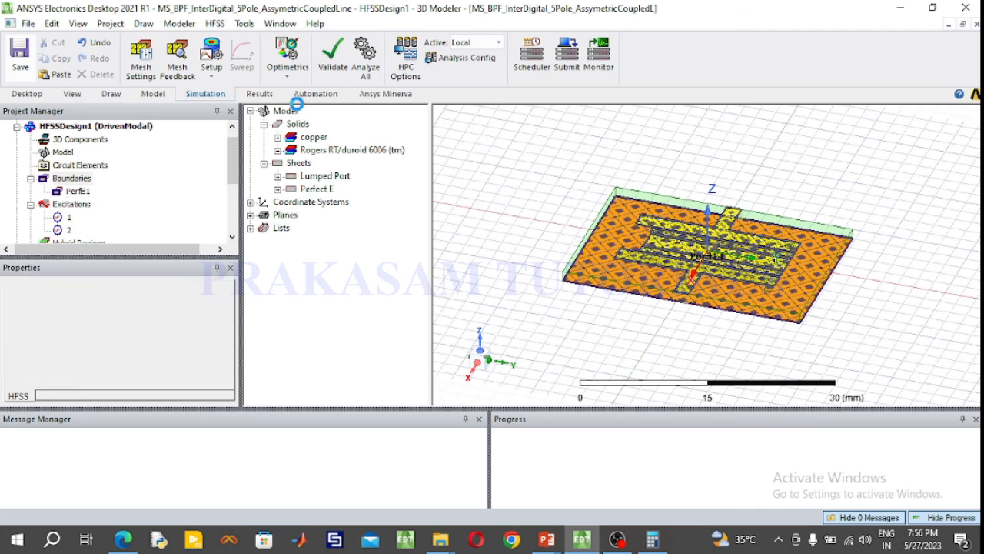
pyautogui.click(112, 94)
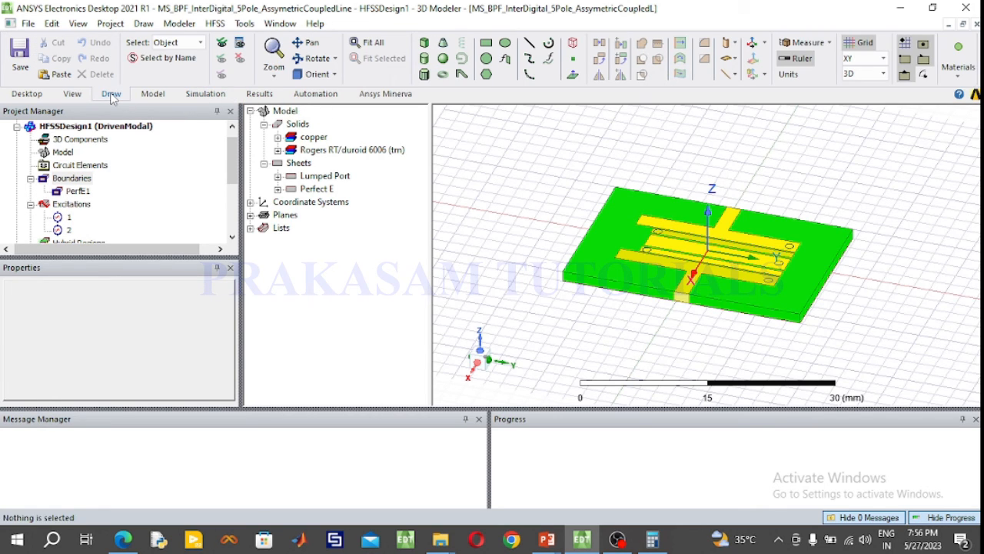
# Create an open region around the filter with a Radiation boundary at an operating frequency of 2 GHz.
pyautogui.rightClick(68, 153)
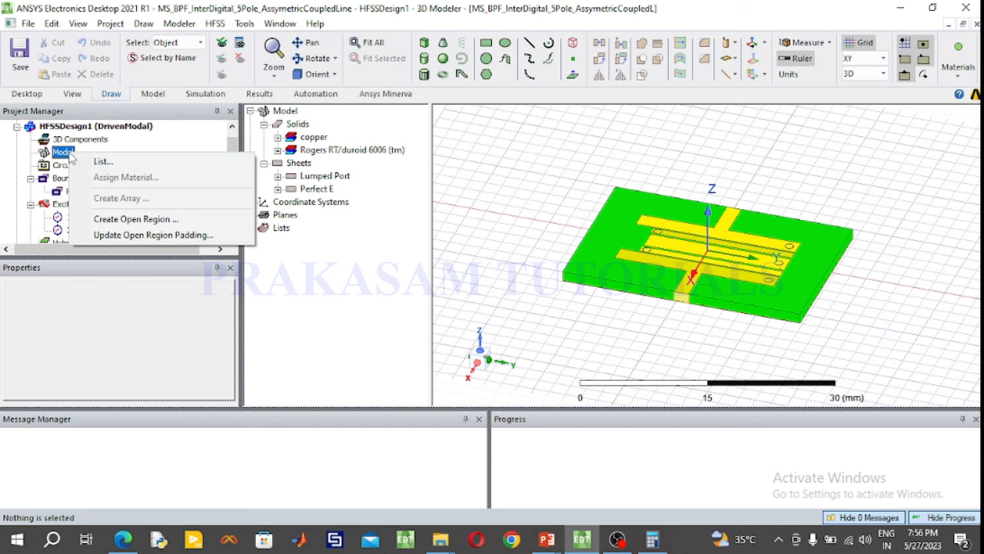
pyautogui.click(123, 221)
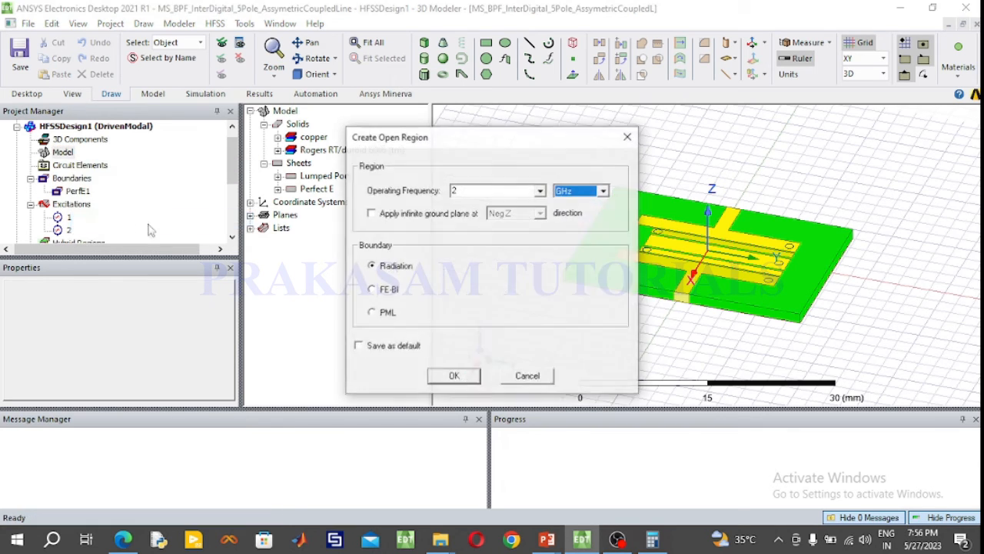
pyautogui.click(454, 376)
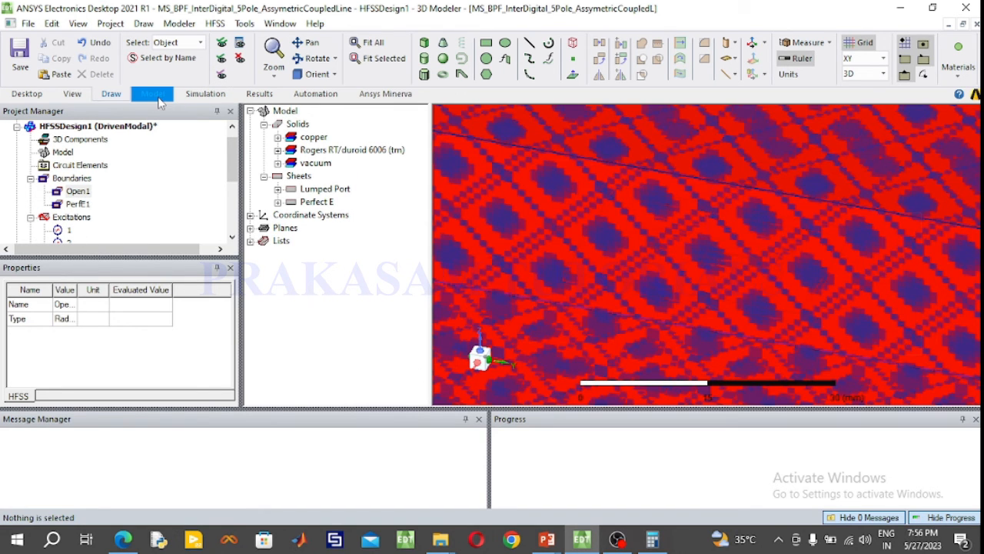
pyautogui.click(153, 94)
pyautogui.click(111, 93)
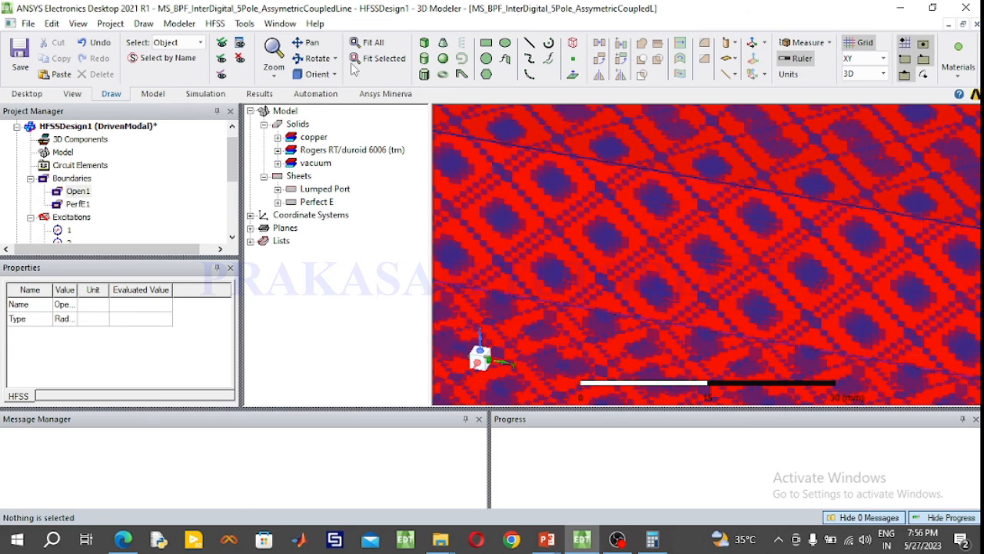
pyautogui.click(368, 42)
pyautogui.click(479, 193)
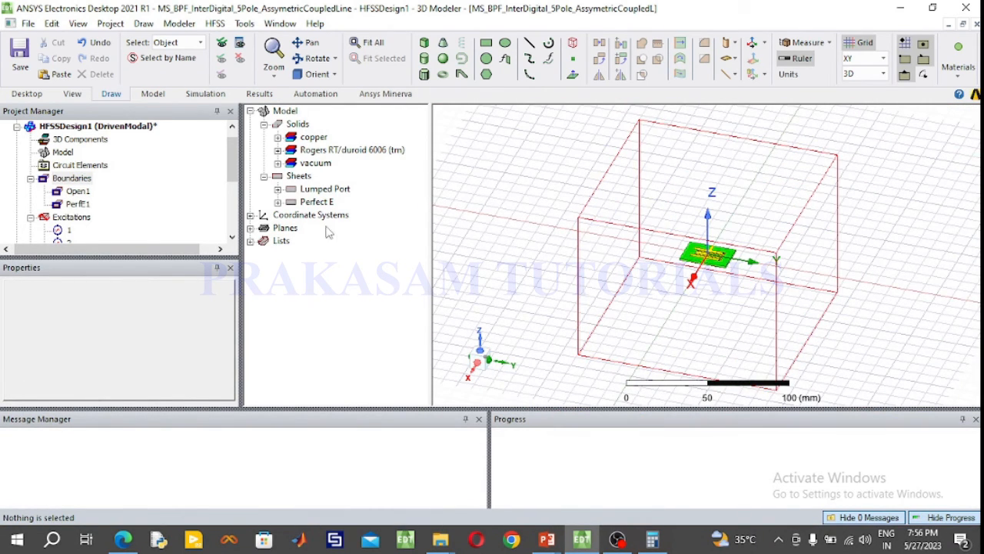
# Run the validation check on the design and start the analysis of all setups.
pyautogui.click(195, 98)
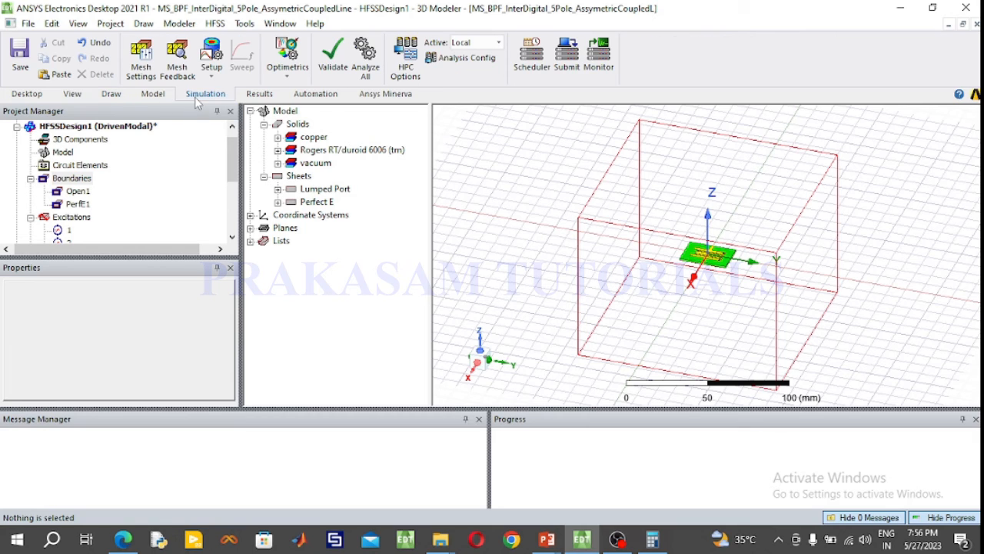
pyautogui.click(331, 69)
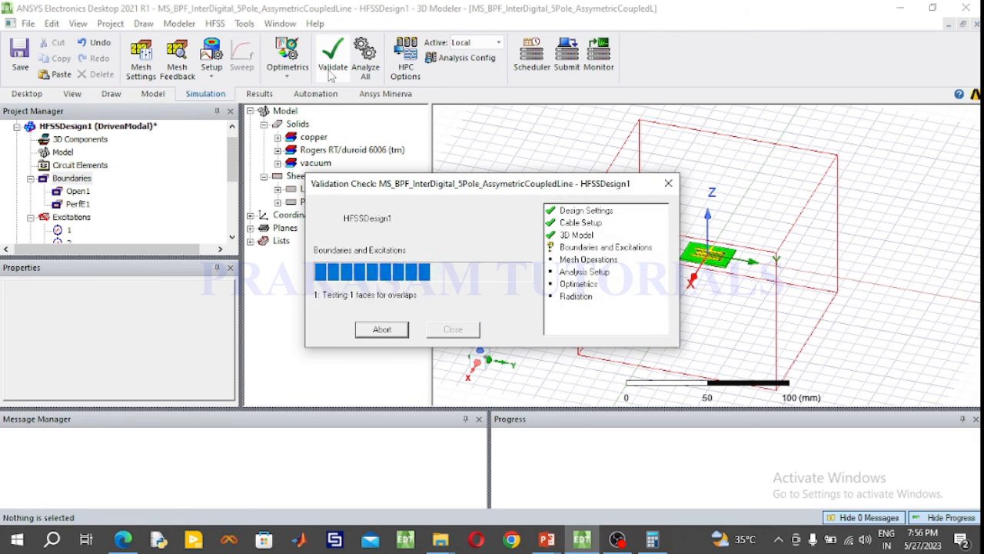
pyautogui.click(453, 330)
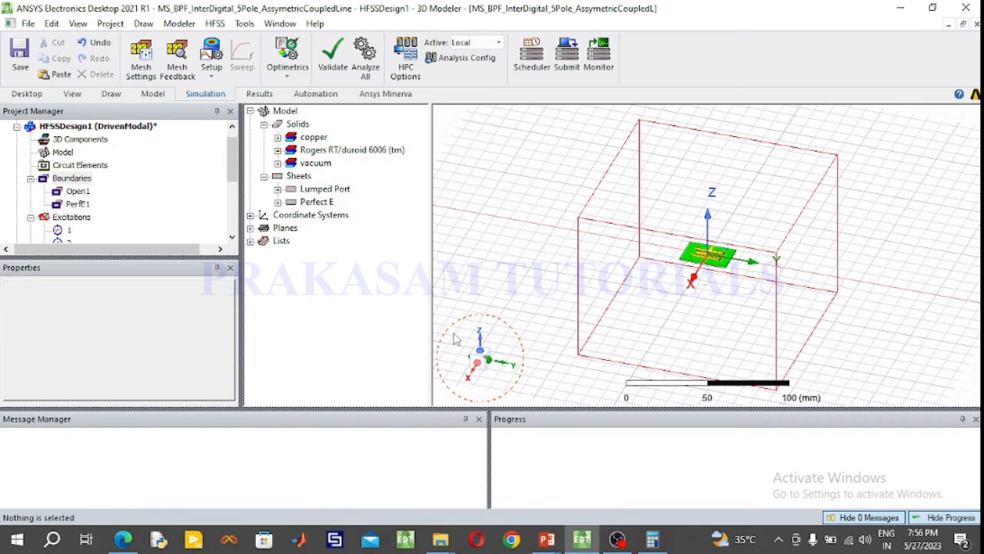
pyautogui.click(366, 68)
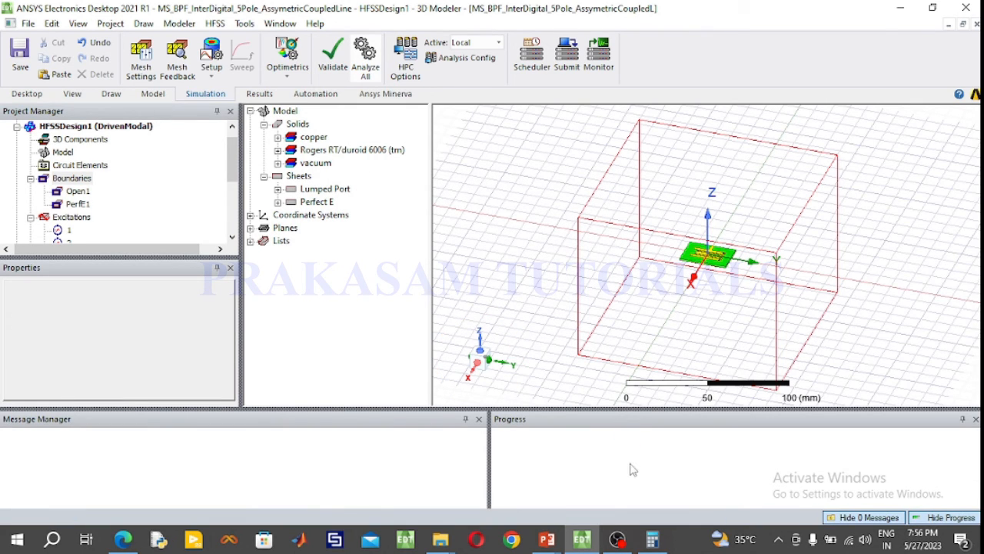
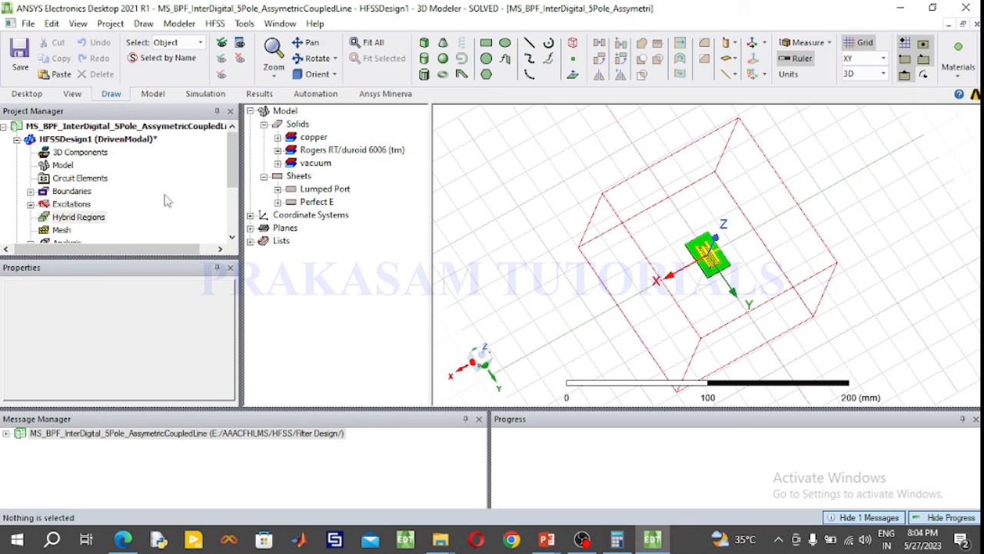
# Create a rectangular modal solution data plot of S(1,1) and S(2,1) in dB against frequency from Setup1 : Sweep.
pyautogui.scroll(-2, 161, 191)
pyautogui.click(67, 180)
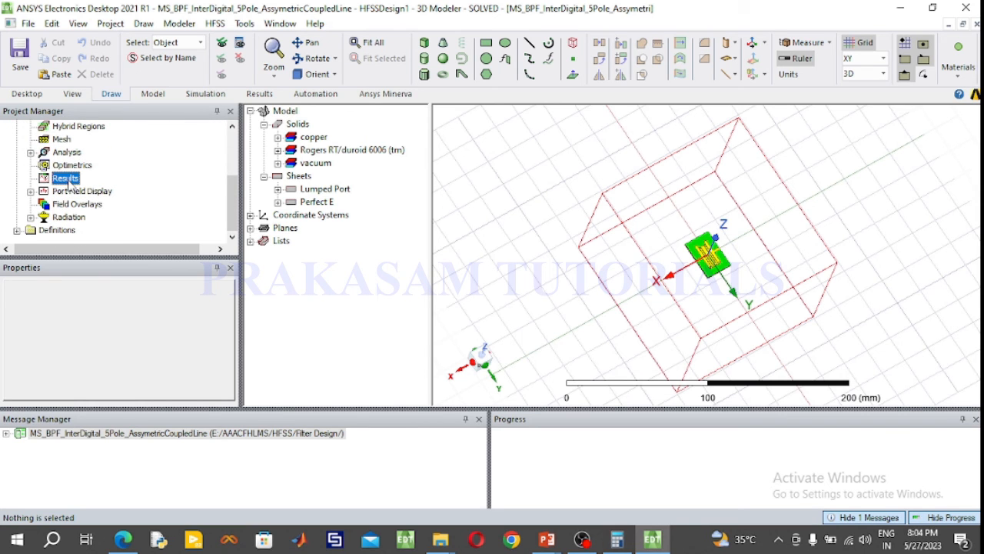
pyautogui.rightClick(68, 180)
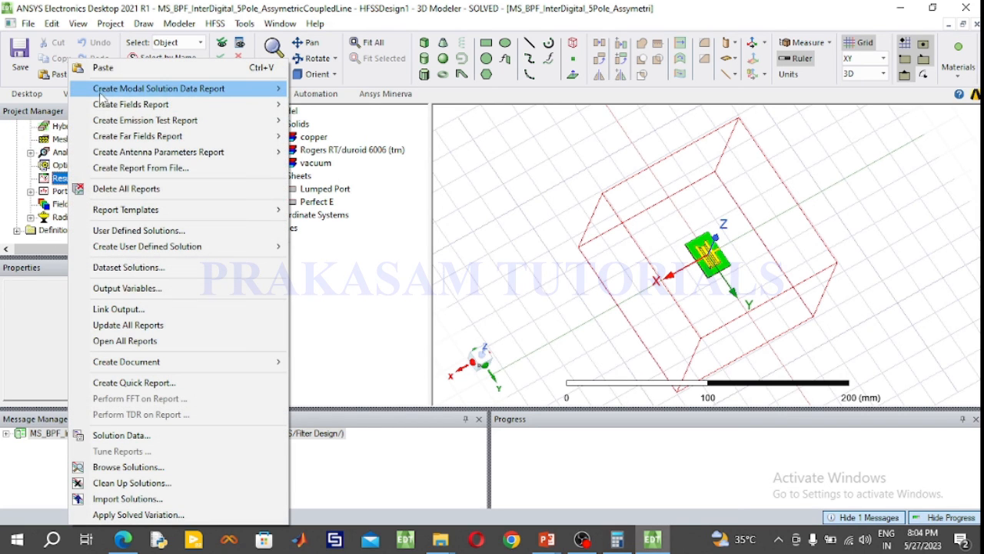
pyautogui.moveTo(221, 105)
pyautogui.moveTo(278, 90)
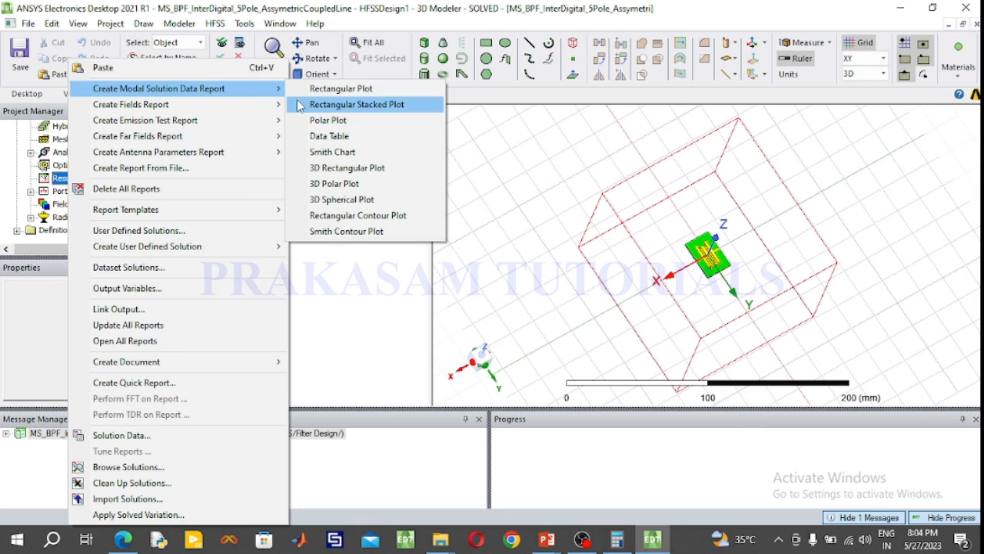
pyautogui.click(316, 91)
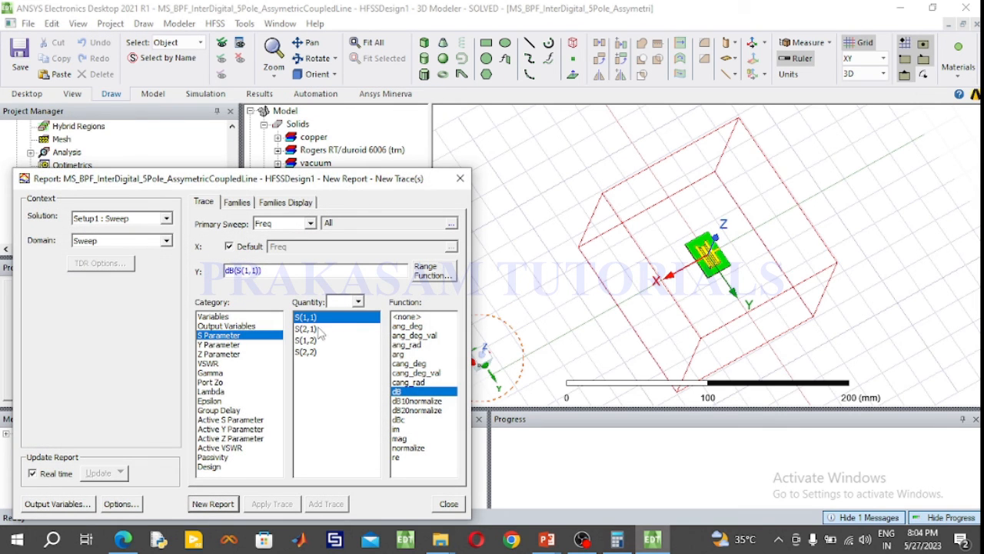
pyautogui.keyDown('ctrl'); pyautogui.click(312, 328); pyautogui.keyUp('ctrl')
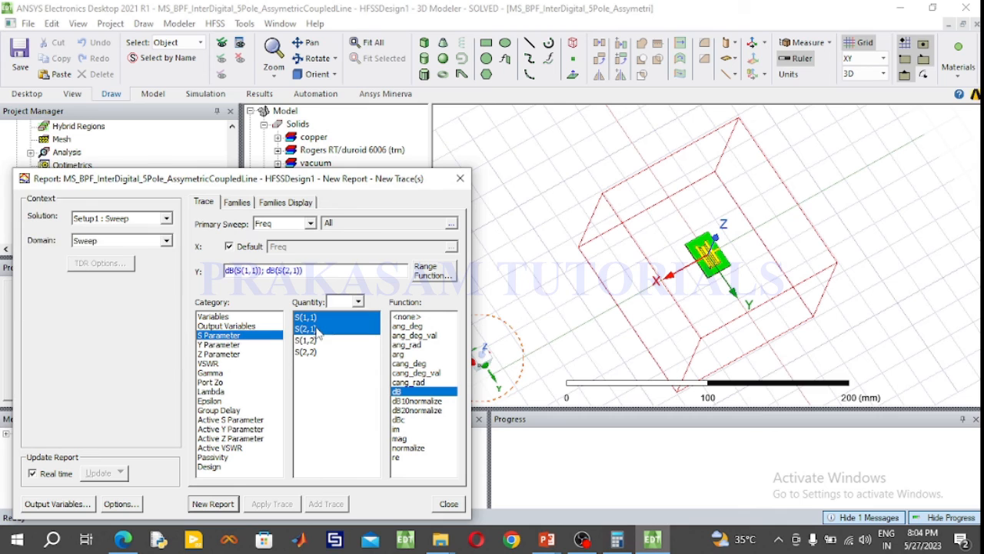
pyautogui.click(221, 503)
pyautogui.click(221, 502)
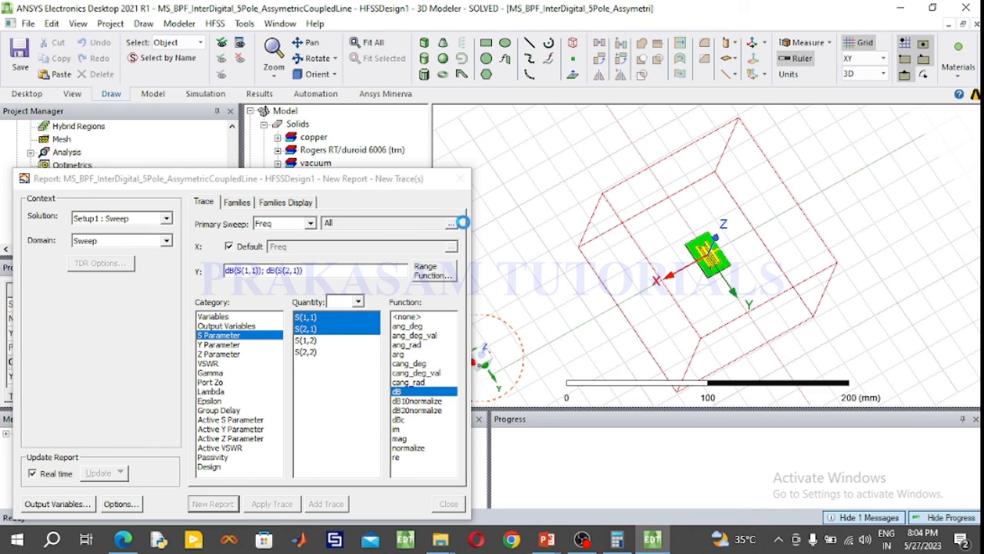
pyautogui.click(461, 177)
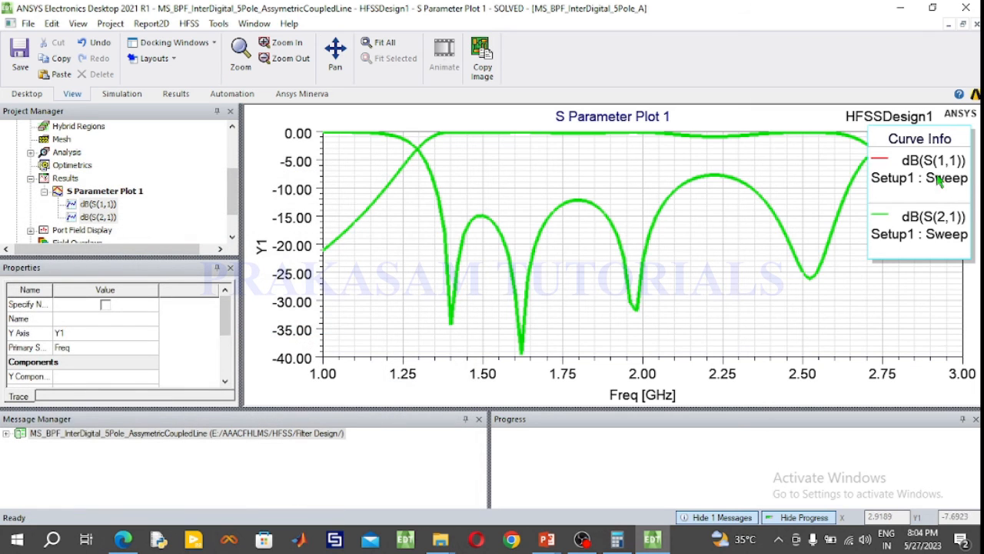
# Place a marker at 2 GHz on the S(1,1) curve and move the curve legend and marker table to the plot's lower area.
pyautogui.moveTo(938, 178); pyautogui.dragTo(926, 272)
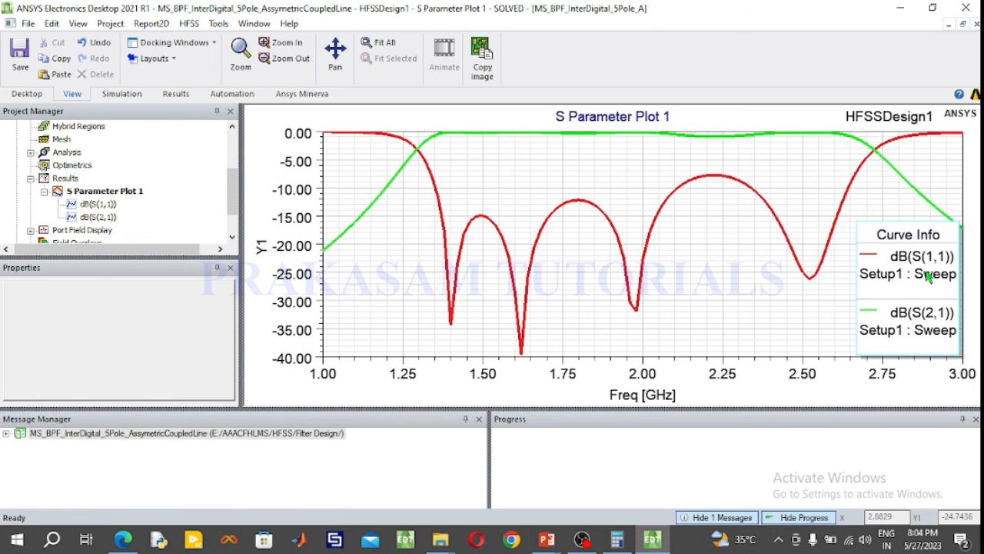
pyautogui.rightClick(685, 282)
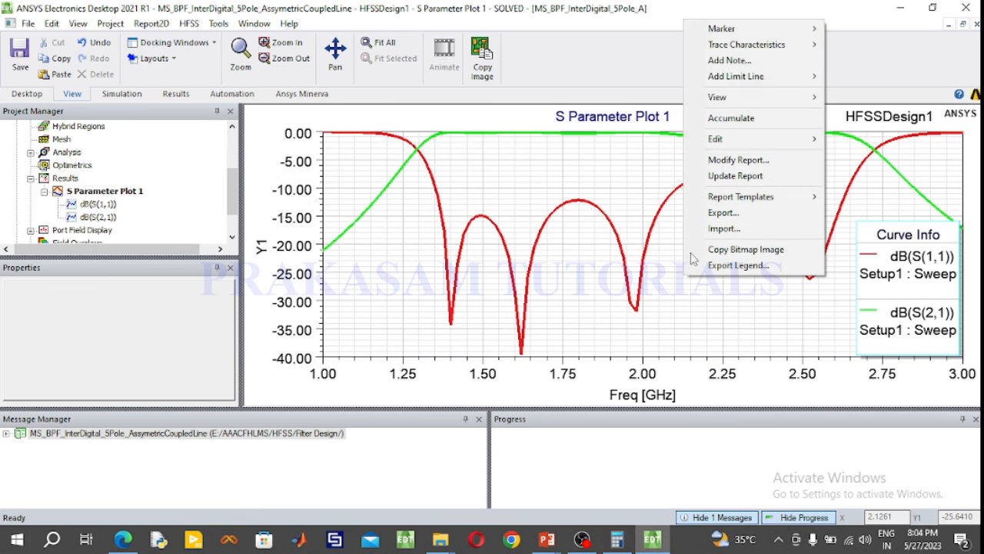
pyautogui.moveTo(769, 29)
pyautogui.click(622, 28)
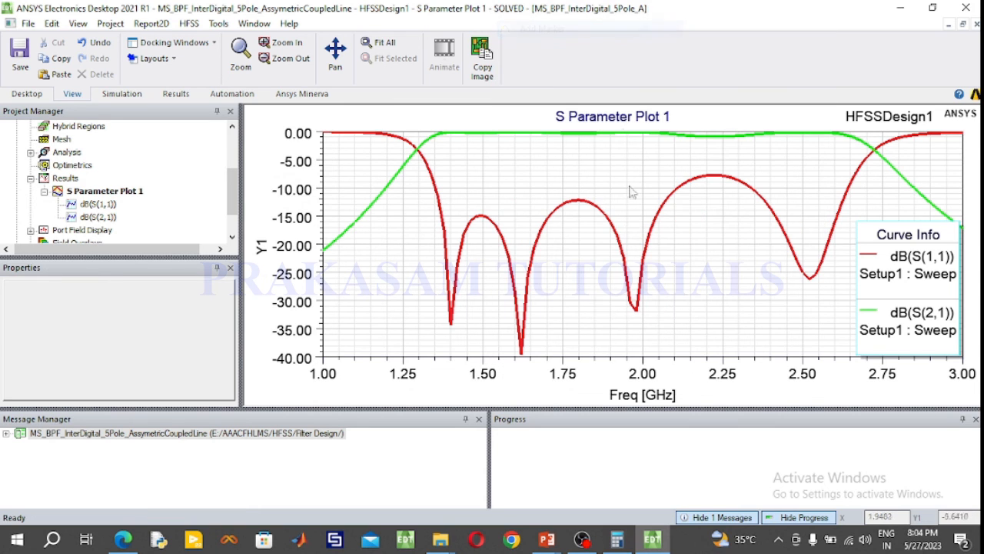
pyautogui.click(650, 268)
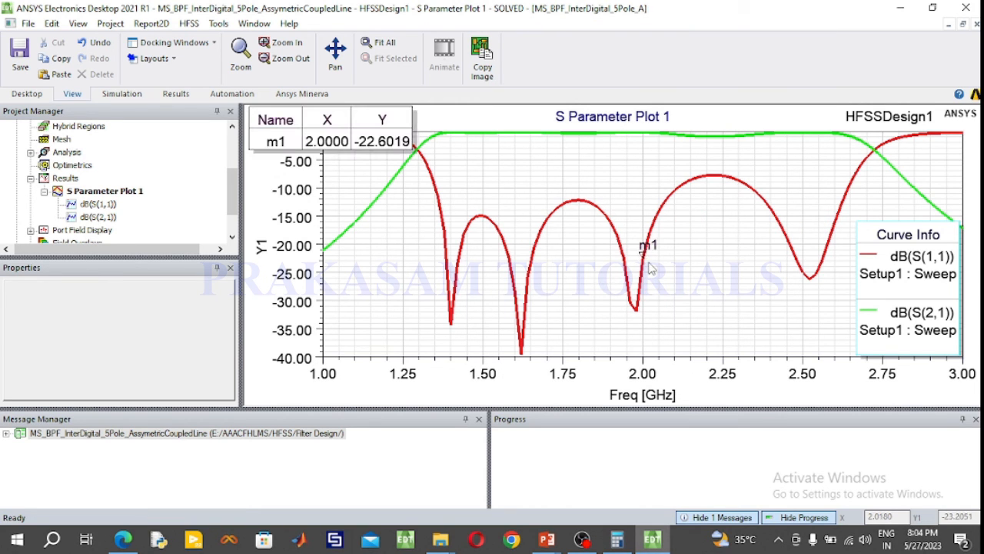
pyautogui.rightClick(717, 291)
pyautogui.click(753, 241)
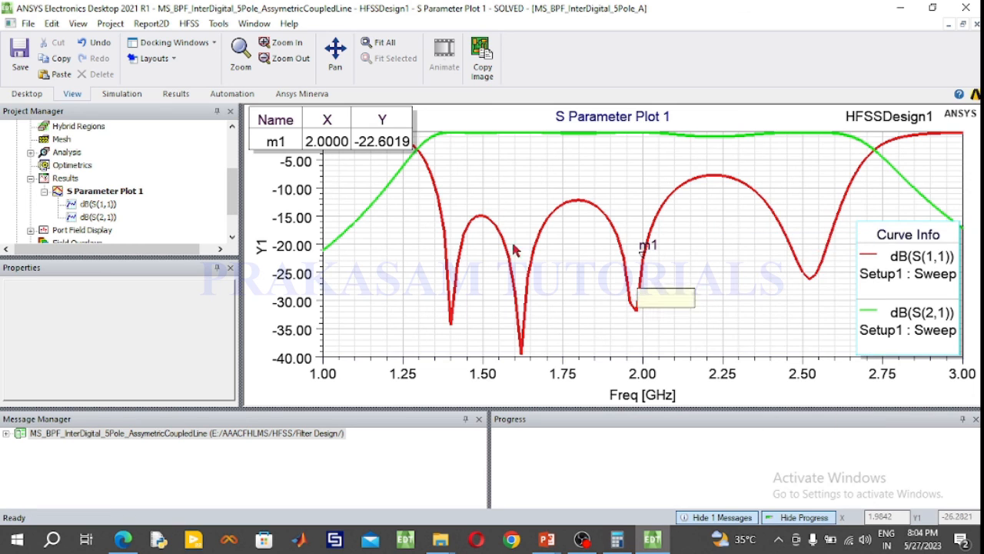
pyautogui.moveTo(379, 130)
pyautogui.mouseDown()
pyautogui.moveTo(491, 233)
pyautogui.moveTo(779, 331)
pyautogui.mouseUp()
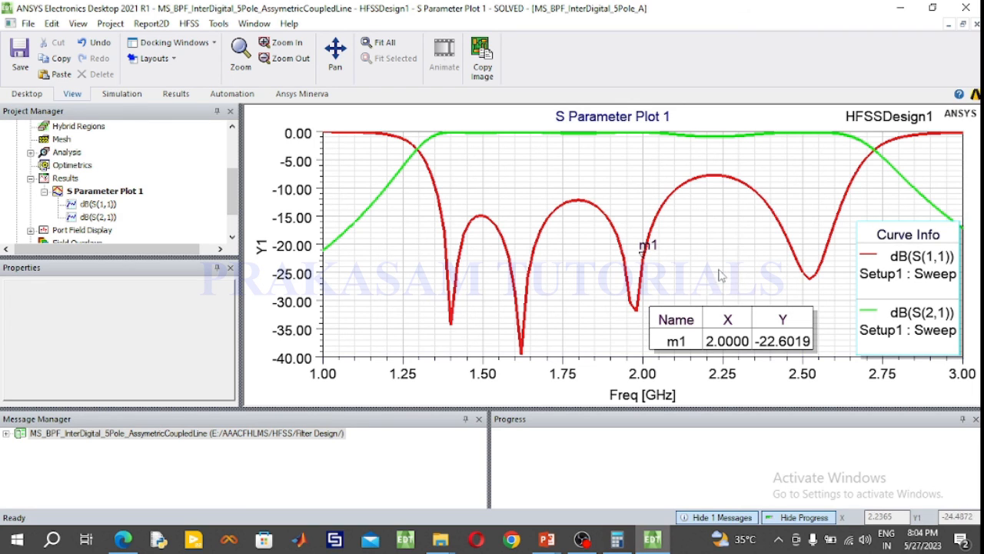
pyautogui.click(651, 189)
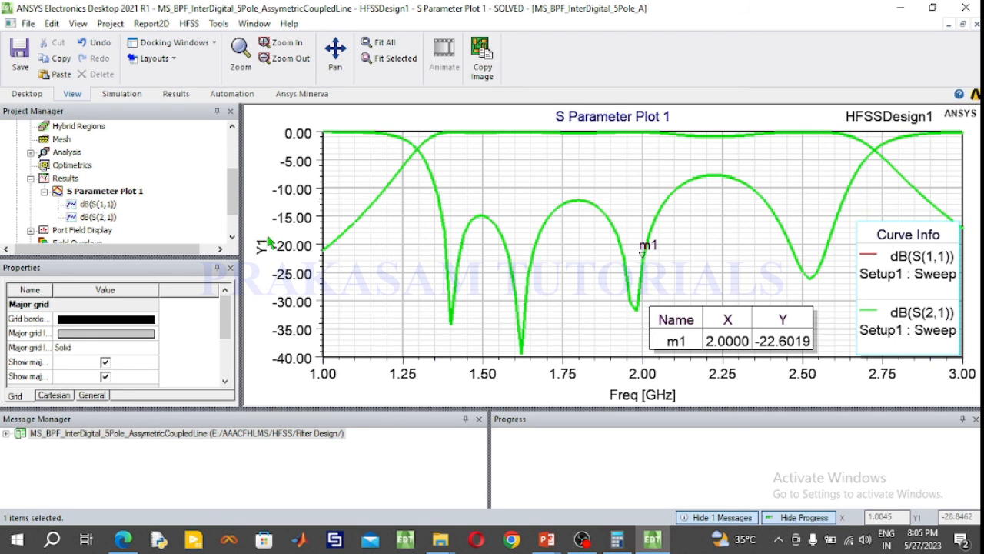
# Return to the 3D model of HFSSDesign1, hide the RadiatingSurface object and save the project.
pyautogui.scroll(3, 176, 192)
pyautogui.doubleClick(148, 147)
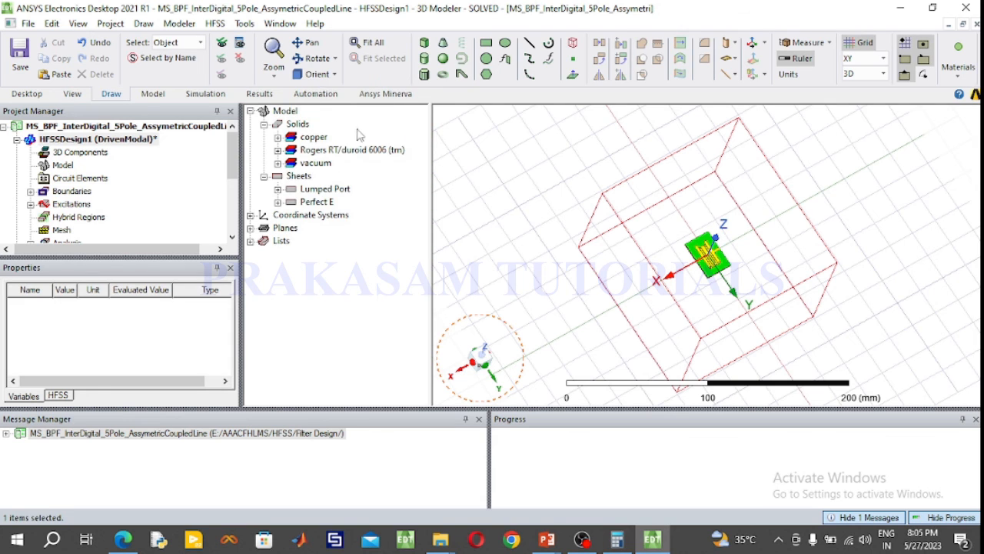
pyautogui.click(240, 45)
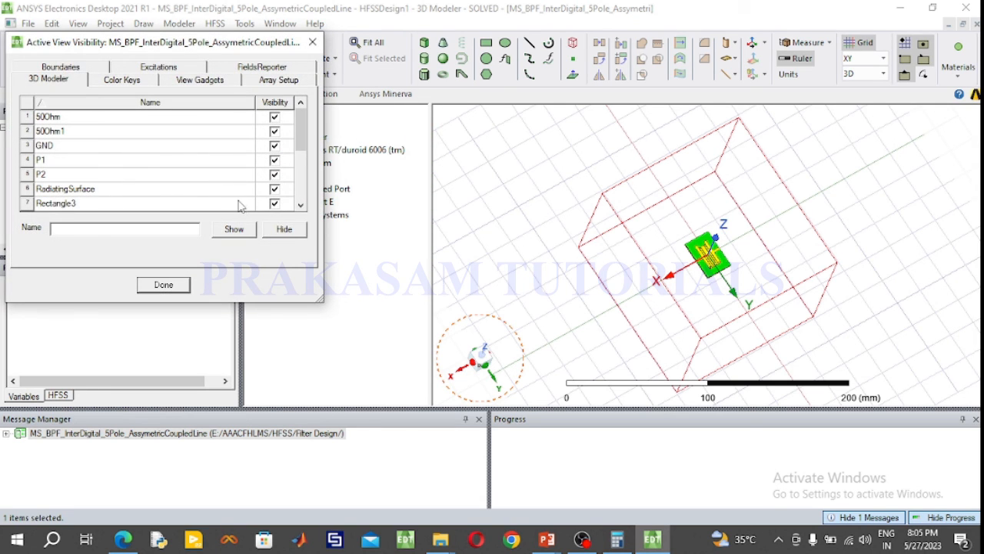
pyautogui.click(275, 190)
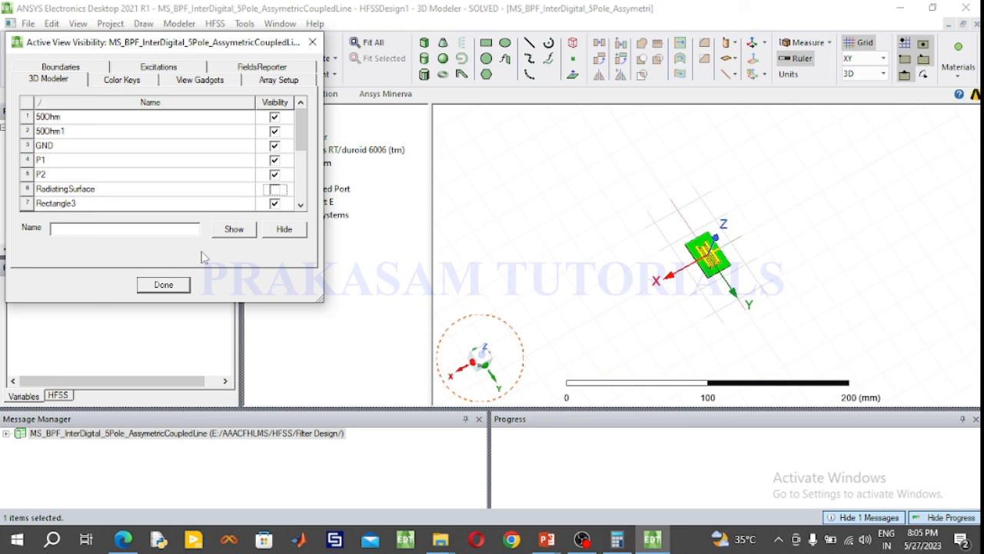
pyautogui.click(163, 284)
pyautogui.click(369, 43)
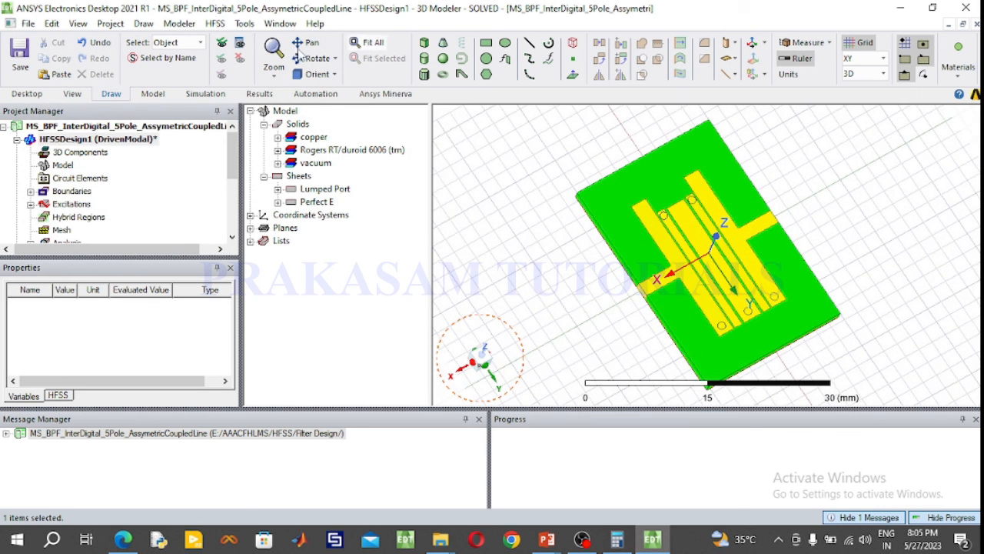
pyautogui.click(19, 51)
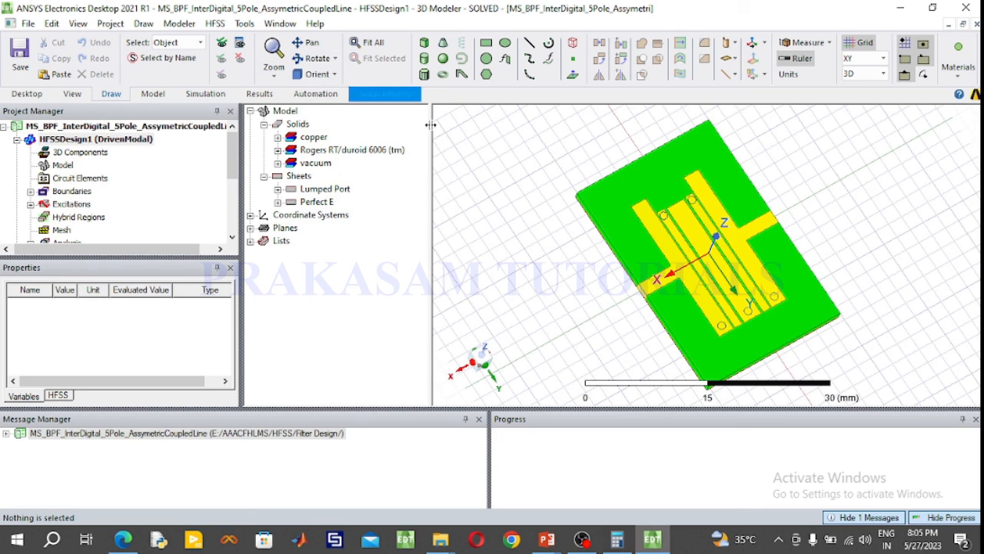
# Examine the finished filter layout from above and at an angle, including the location of lumped port excitation 1.
pyautogui.click(317, 58)
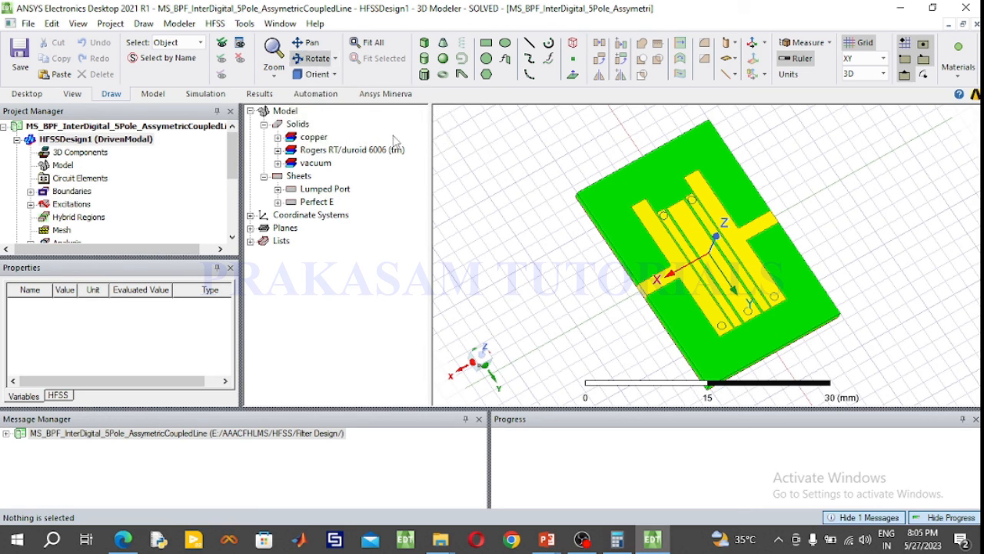
pyautogui.moveTo(520, 241); pyautogui.dragTo(600, 123)
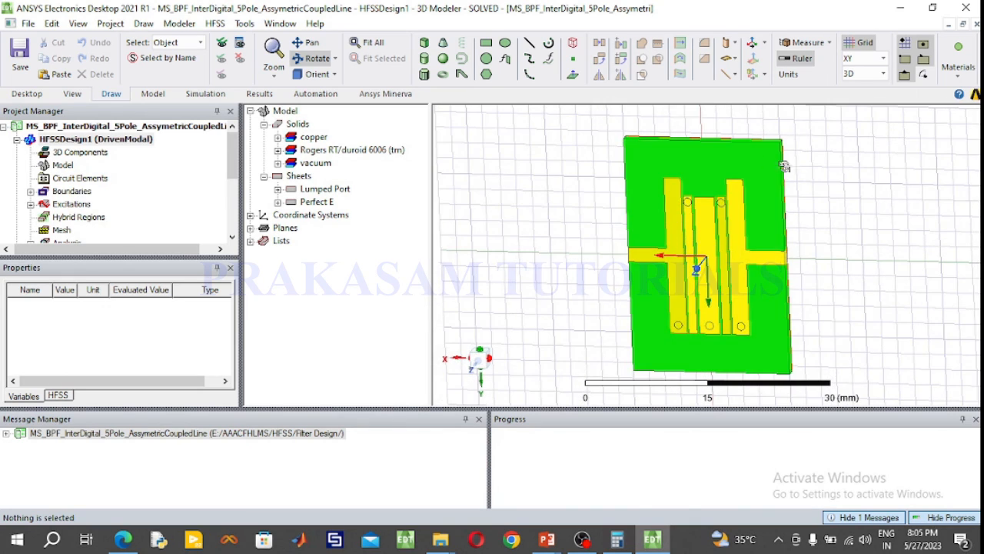
pyautogui.moveTo(797, 169); pyautogui.dragTo(818, 146)
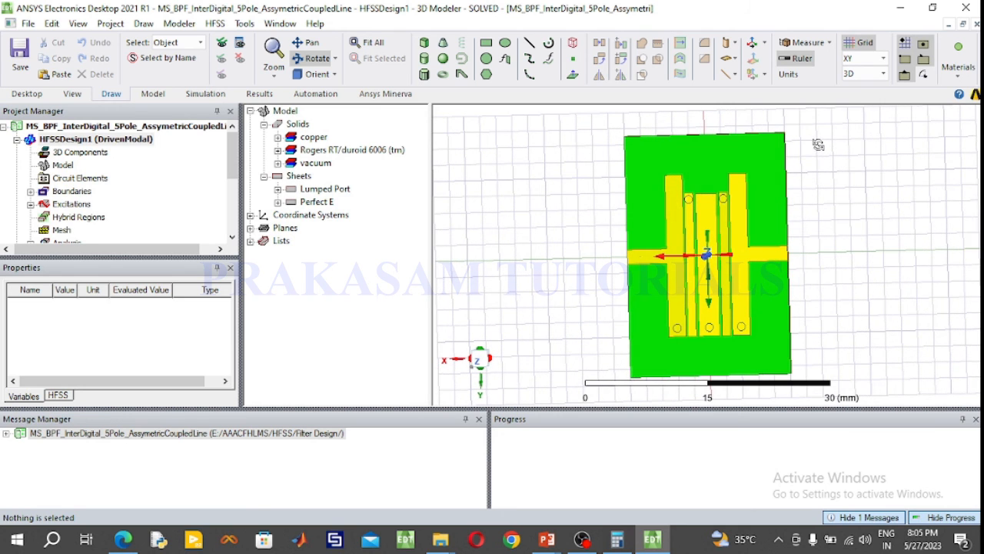
pyautogui.click(319, 63)
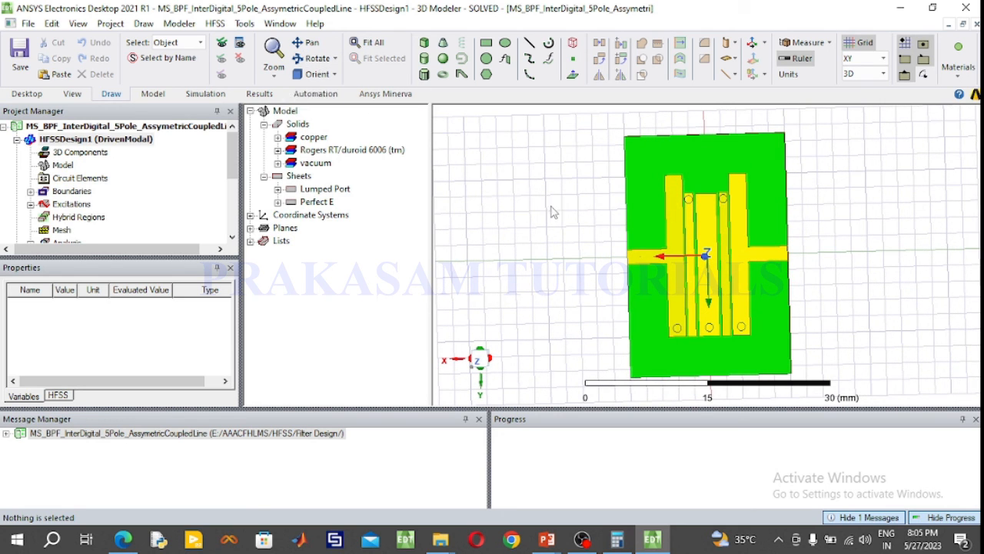
pyautogui.click(31, 204)
pyautogui.click(66, 218)
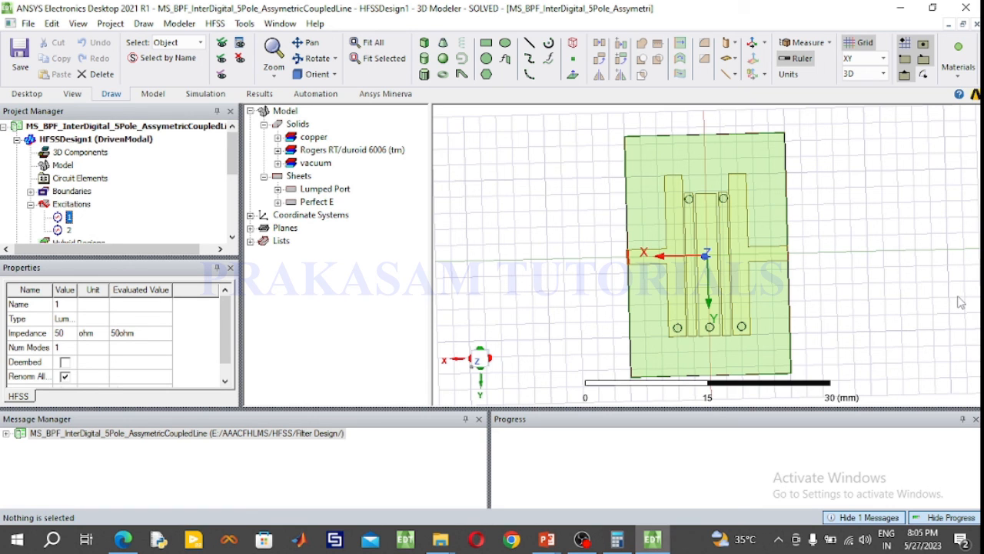
pyautogui.click(317, 75)
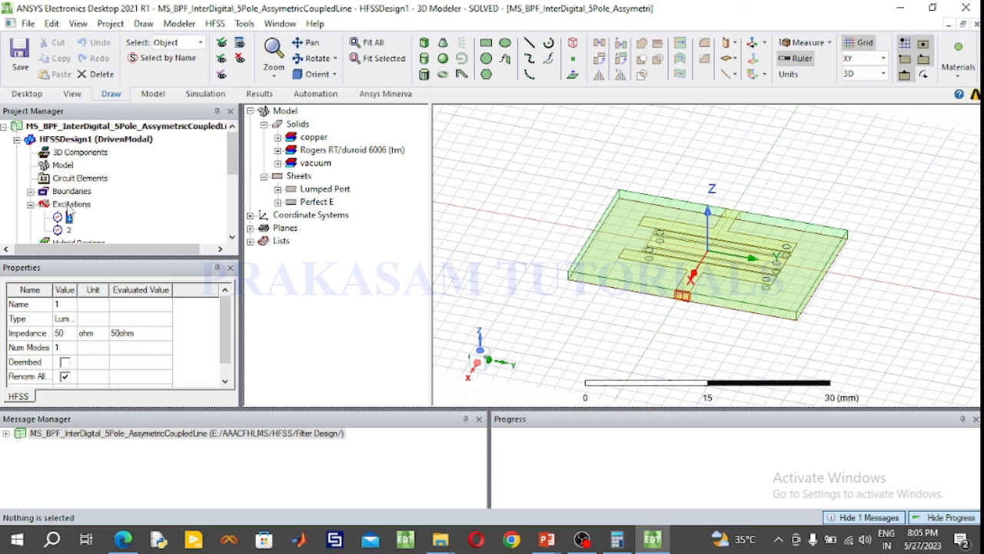
pyautogui.click(460, 199)
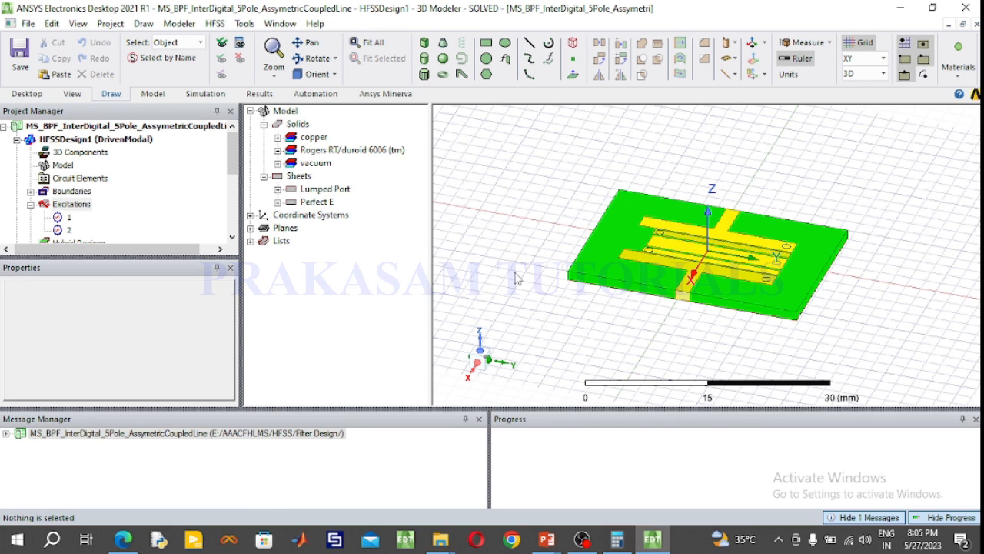
pyautogui.click(316, 65)
pyautogui.moveTo(670, 305); pyautogui.dragTo(601, 373)
pyautogui.moveTo(498, 248); pyautogui.dragTo(515, 233)
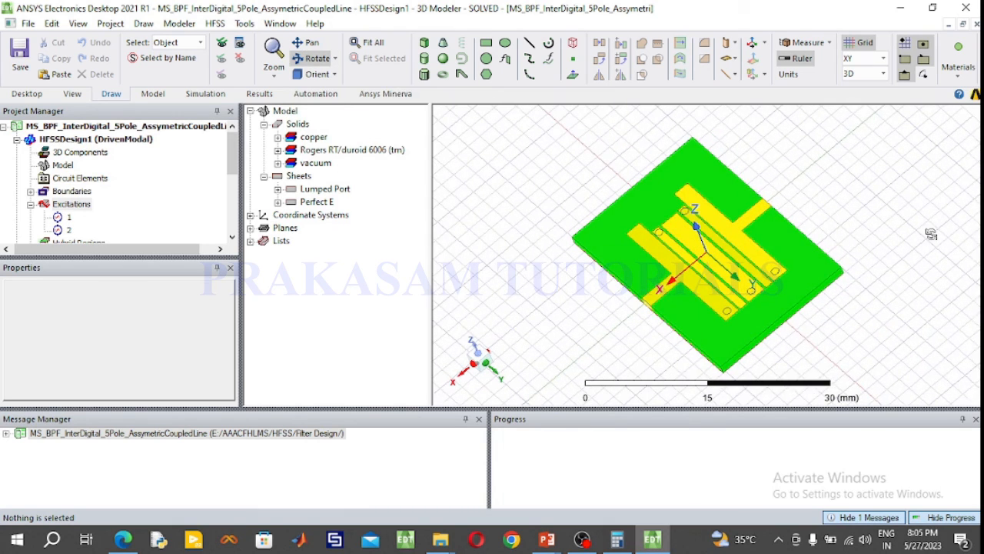
pyautogui.moveTo(931, 235); pyautogui.dragTo(924, 263)
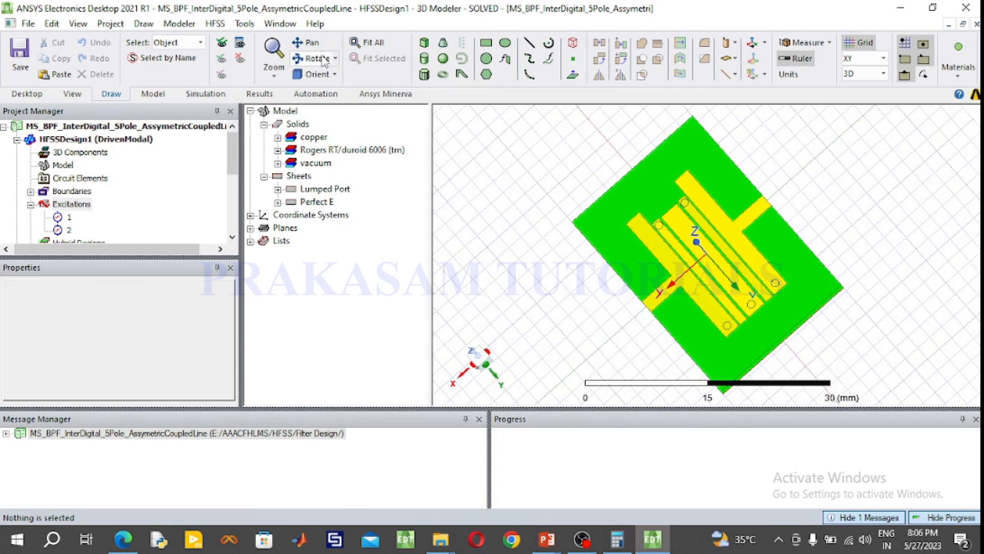